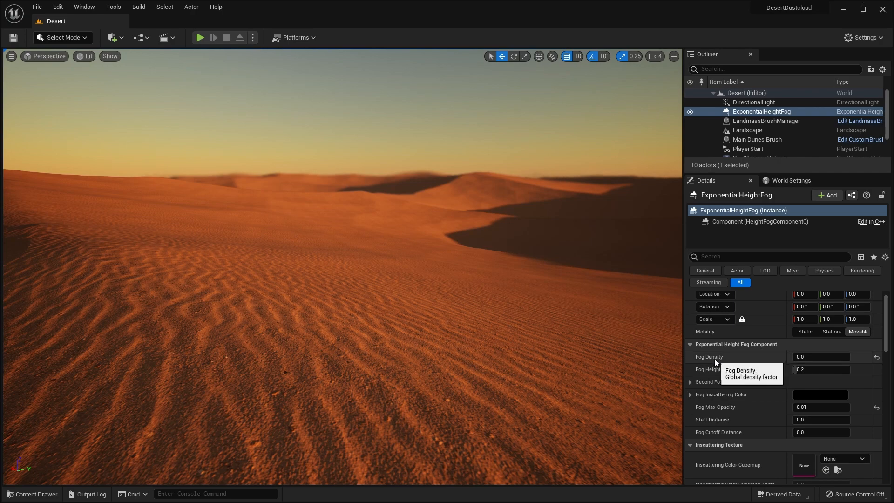
- Set the Fog Density of the ExponentialHeightFog to 0.3
{"action": "left_click", "coordinate": [800, 356]}
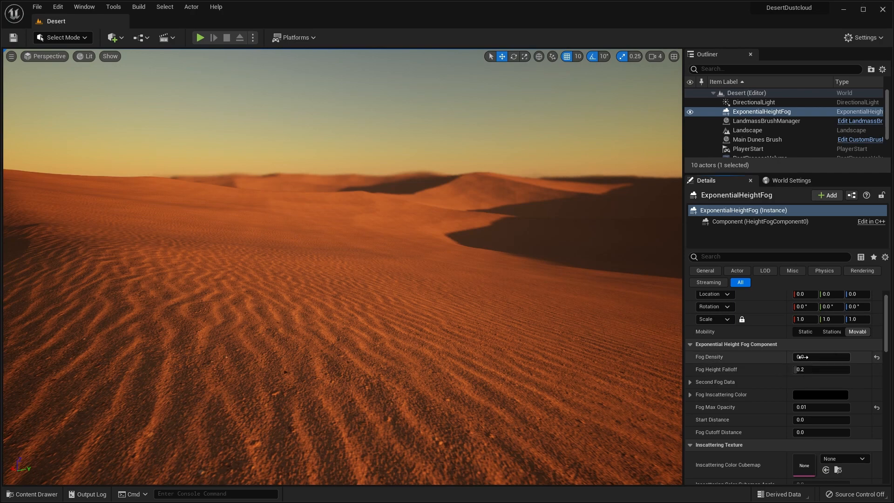
{"action": "type", "text": "0.3"}
{"action": "key", "text": "Return"}
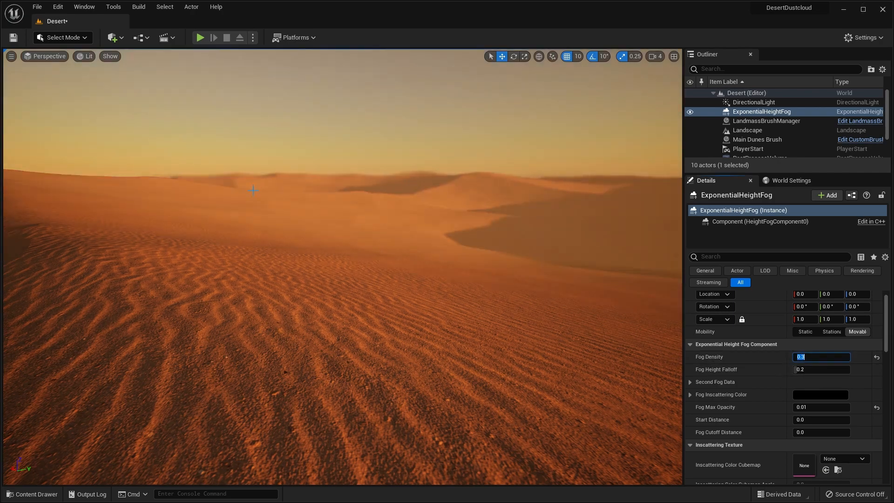
- Toggle Volumetric Fog off and back on for the height fog to compare its effect on the desert scene
{"action": "scroll", "coordinate": [721, 370], "scroll_direction": "down", "scroll_amount": 10}
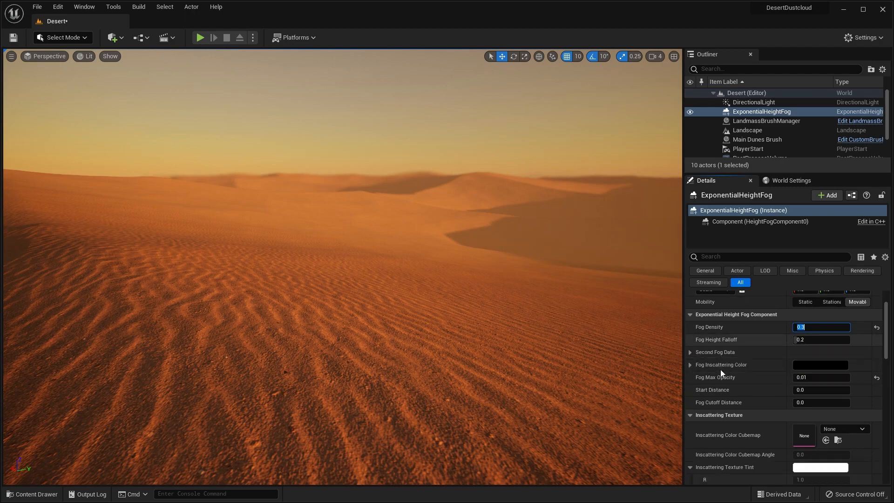
{"action": "scroll", "coordinate": [721, 373], "scroll_direction": "down", "scroll_amount": 3}
{"action": "left_click", "coordinate": [796, 424]}
{"action": "left_click", "coordinate": [797, 424]}
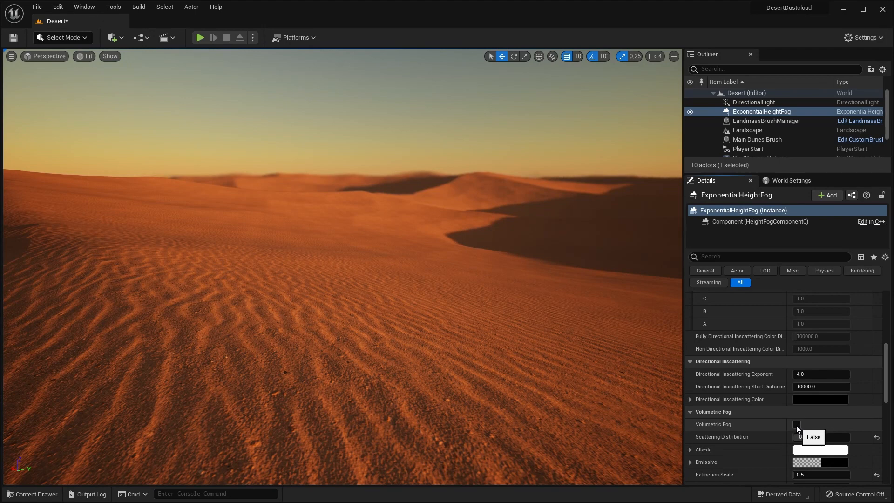
{"action": "left_click", "coordinate": [797, 425]}
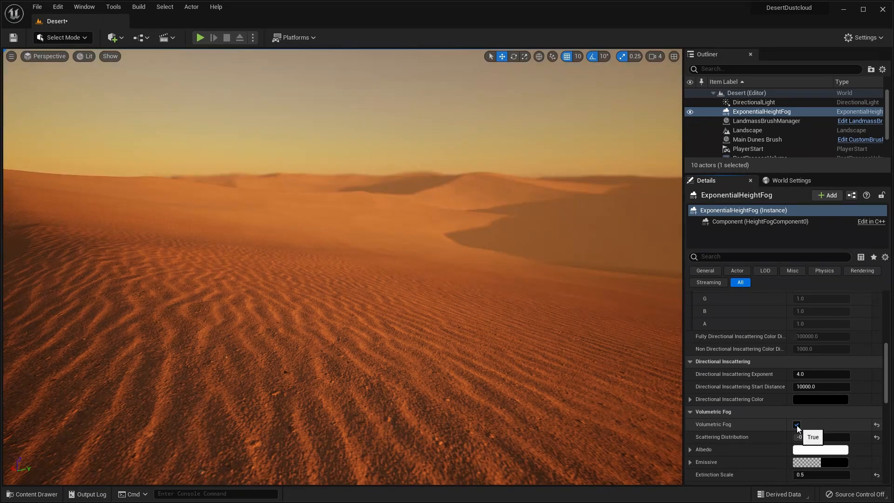
- Try a Fog Max Opacity of 1.0 on the height fog and restore it to 0.01
{"action": "scroll", "coordinate": [749, 333], "scroll_direction": "up", "scroll_amount": 10}
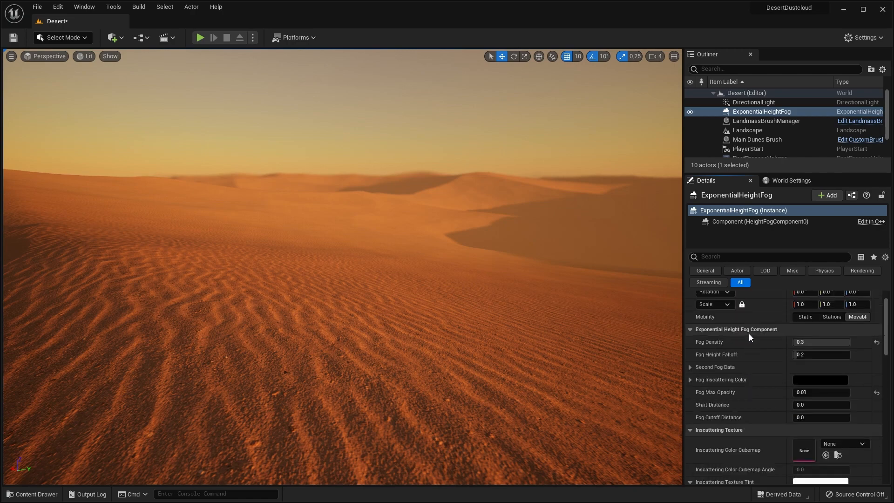
{"action": "left_click", "coordinate": [805, 423]}
{"action": "type", "text": "1"}
{"action": "key", "text": "Return"}
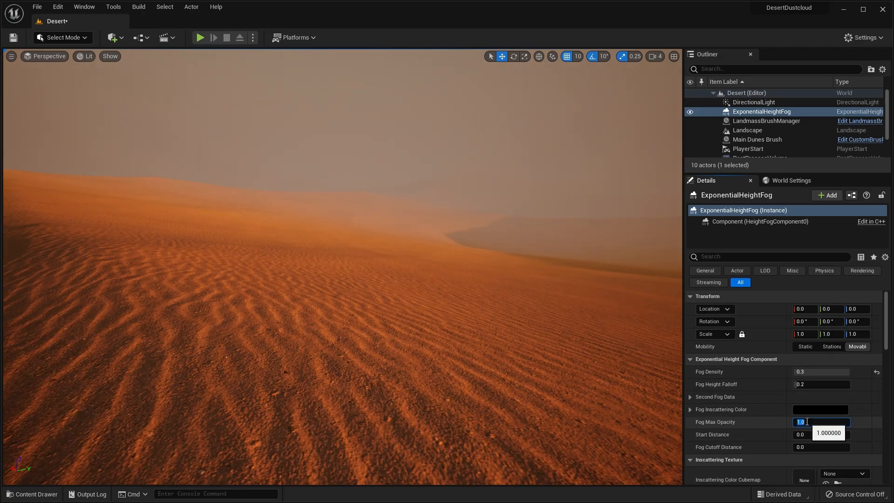
{"action": "type", "text": "0.01"}
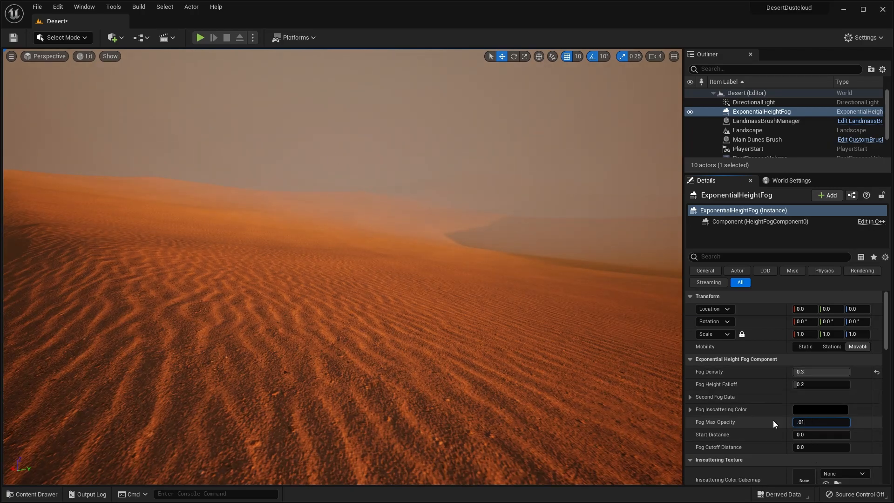
{"action": "key", "text": "Return"}
- Raise the Fog Height Falloff of the height fog to about 0.41
{"action": "mouse_move", "coordinate": [810, 385]}
{"action": "left_mouse_down"}
{"action": "mouse_move", "coordinate": [847, 384]}
{"action": "mouse_move", "coordinate": [800, 384]}
{"action": "left_mouse_up"}
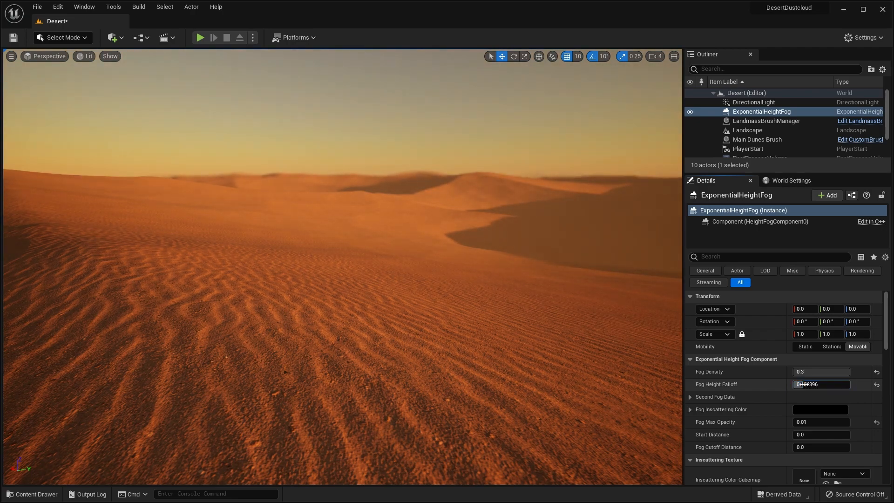
{"action": "mouse_move", "coordinate": [479, 282]}
{"action": "right_mouse_down"}
{"action": "mouse_move", "coordinate": [554, 278]}
{"action": "mouse_move", "coordinate": [504, 277]}
{"action": "mouse_move", "coordinate": [479, 261]}
{"action": "mouse_move", "coordinate": [479, 278]}
{"action": "mouse_move", "coordinate": [456, 279]}
{"action": "mouse_move", "coordinate": [479, 283]}
{"action": "right_mouse_up"}
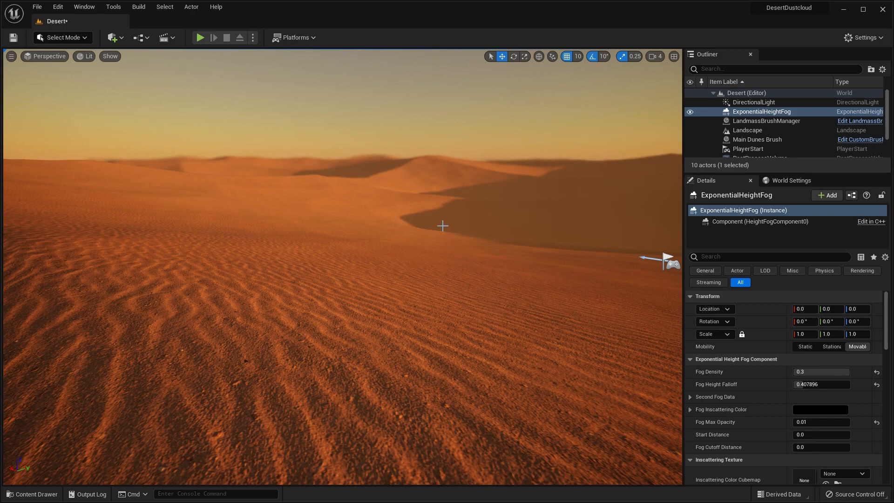
- Search all project and engine content for "gen noise" and open the GenNoise_01 material from the Landmass BlueprintBrushes folder
{"action": "key", "text": "ctrl+space"}
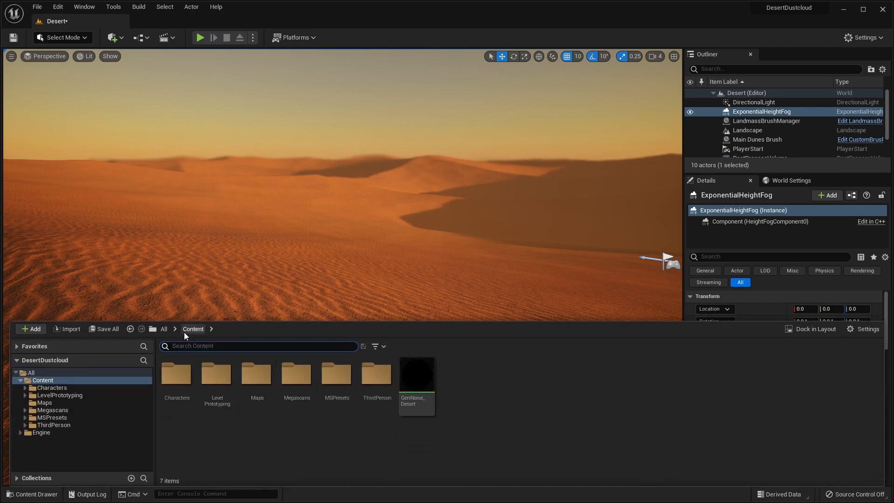
{"action": "left_click", "coordinate": [31, 373]}
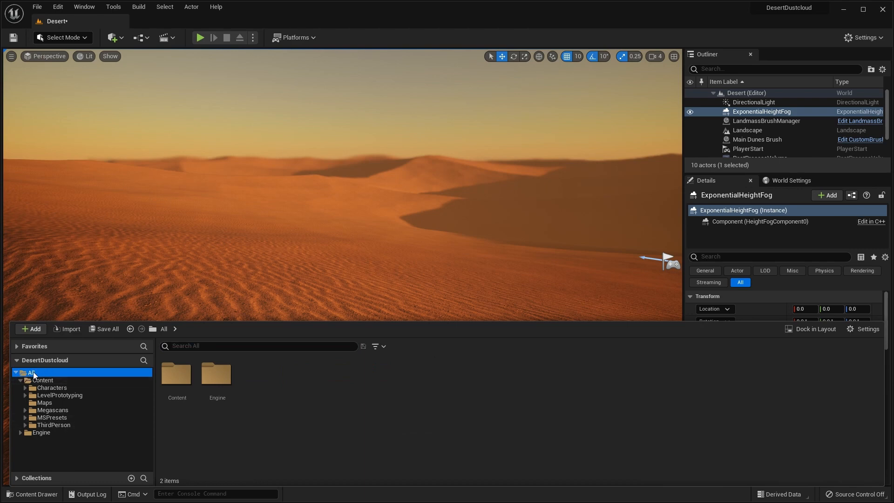
{"action": "left_click", "coordinate": [858, 331]}
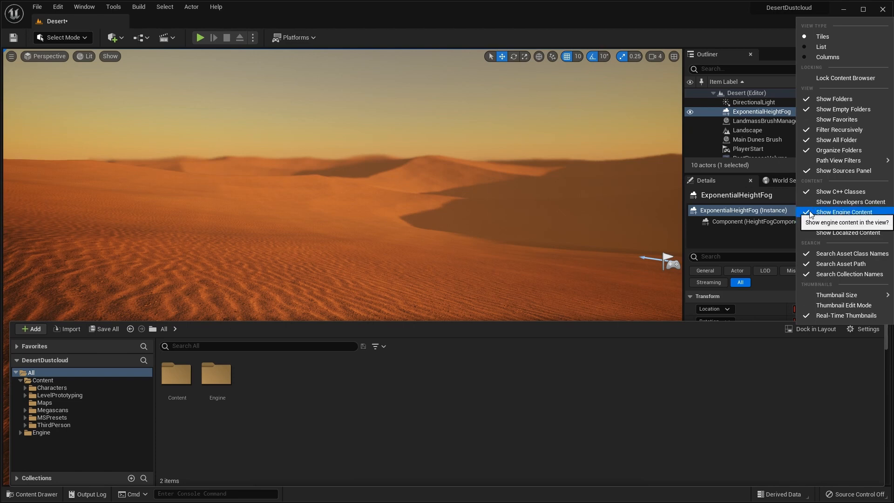
{"action": "left_click", "coordinate": [205, 345]}
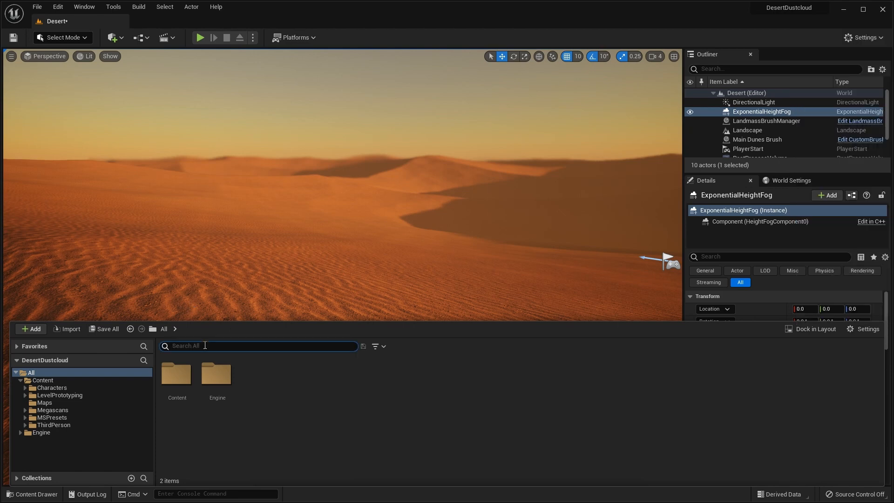
{"action": "type", "text": "gen noise"}
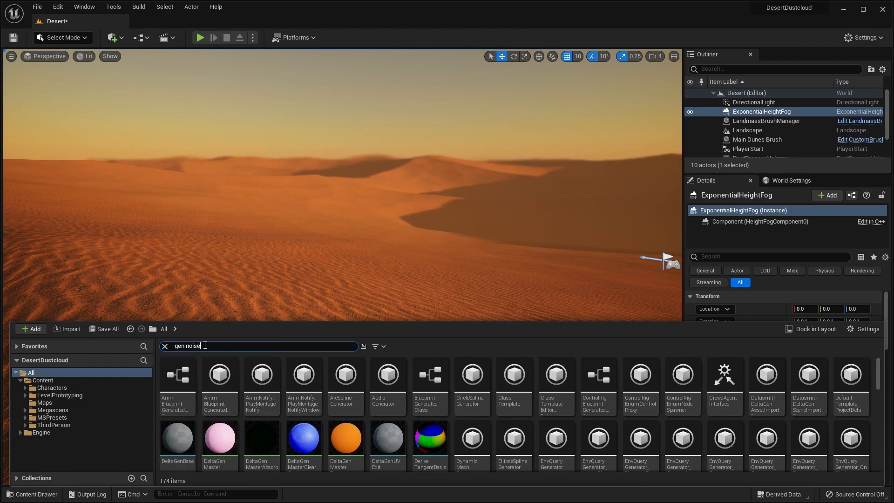
{"action": "mouse_move", "coordinate": [179, 378]}
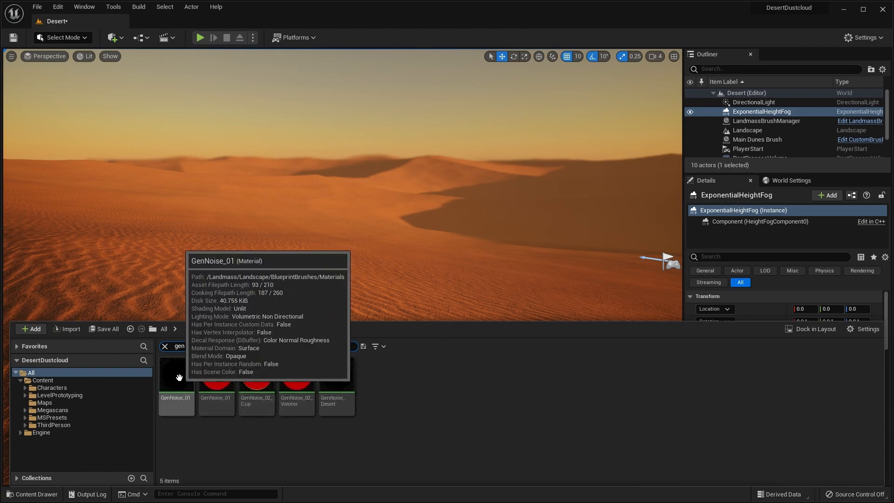
{"action": "double_click", "coordinate": [179, 377]}
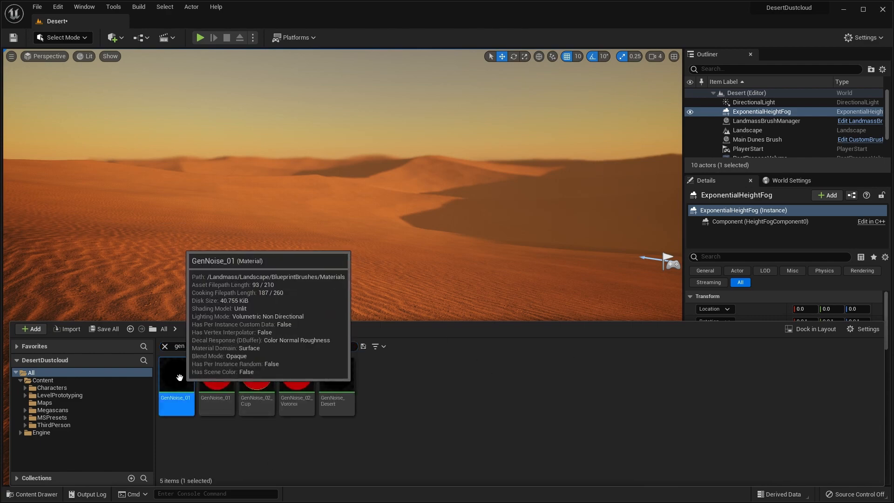
- Select the noise-generating nodes from TexCoord through CustomNoise in the GenNoise_01 graph, and close the material editor
{"action": "scroll", "coordinate": [348, 212], "scroll_direction": "down", "scroll_amount": 9}
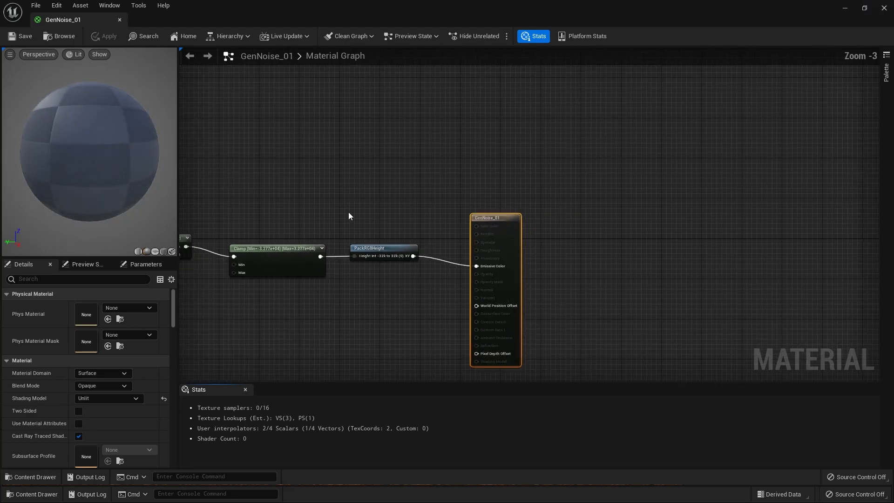
{"action": "right_click_drag", "start_coordinate": [314, 207], "coordinate": [570, 179]}
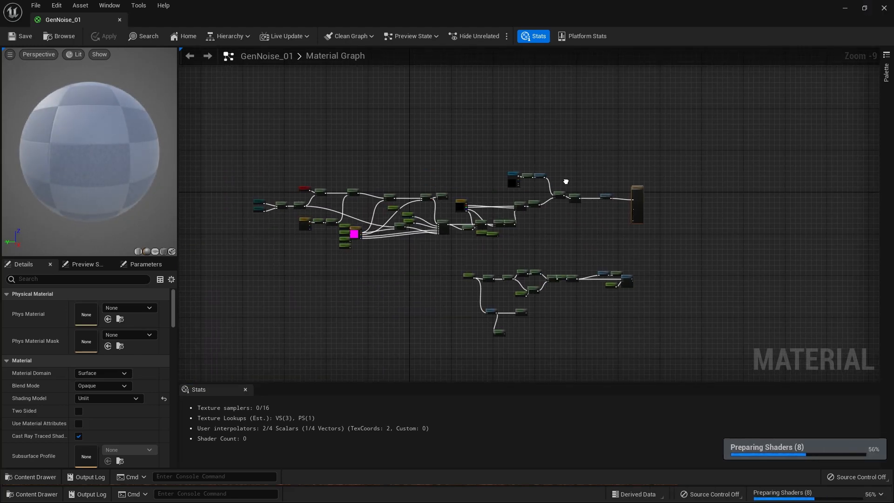
{"action": "right_click_drag", "start_coordinate": [378, 194], "coordinate": [448, 216]}
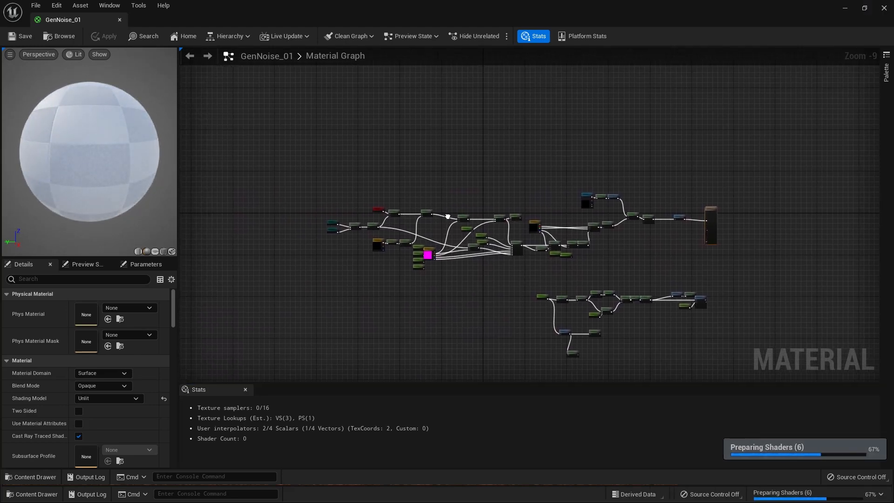
{"action": "scroll", "coordinate": [392, 227], "scroll_direction": "up", "scroll_amount": 7}
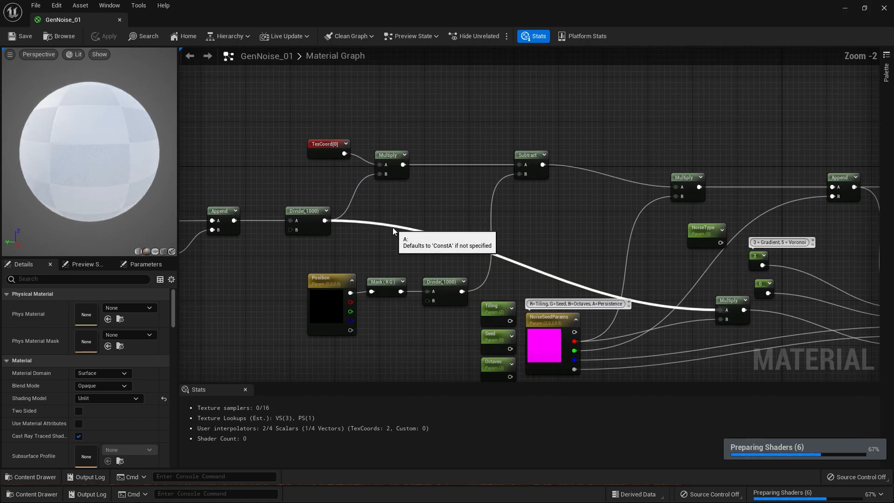
{"action": "right_click_drag", "start_coordinate": [442, 222], "coordinate": [405, 173]}
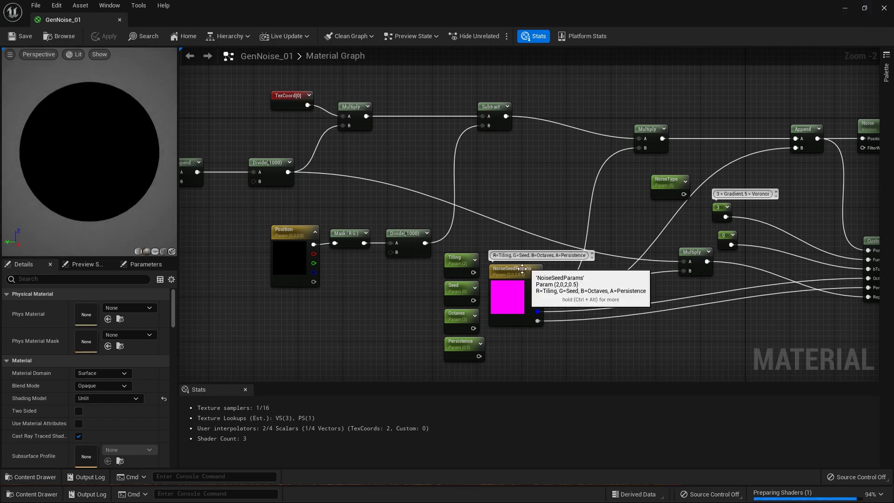
{"action": "scroll", "coordinate": [719, 289], "scroll_direction": "down", "scroll_amount": 1}
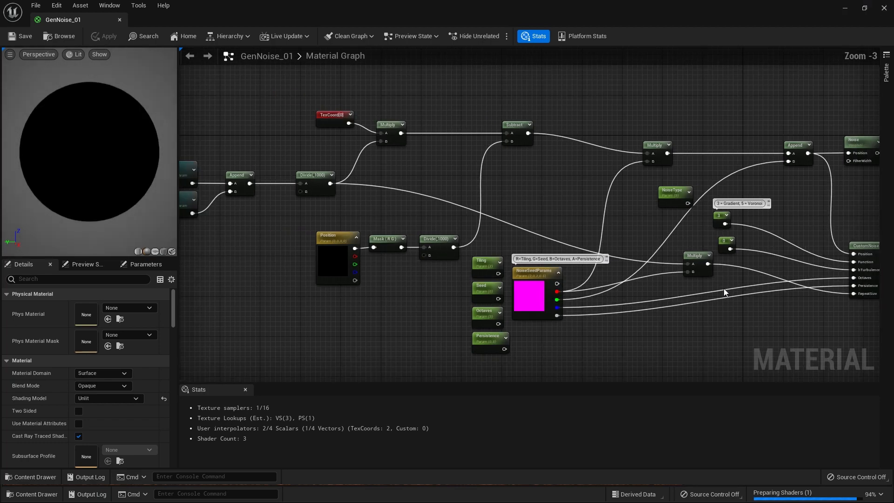
{"action": "right_click_drag", "start_coordinate": [727, 281], "coordinate": [617, 269]}
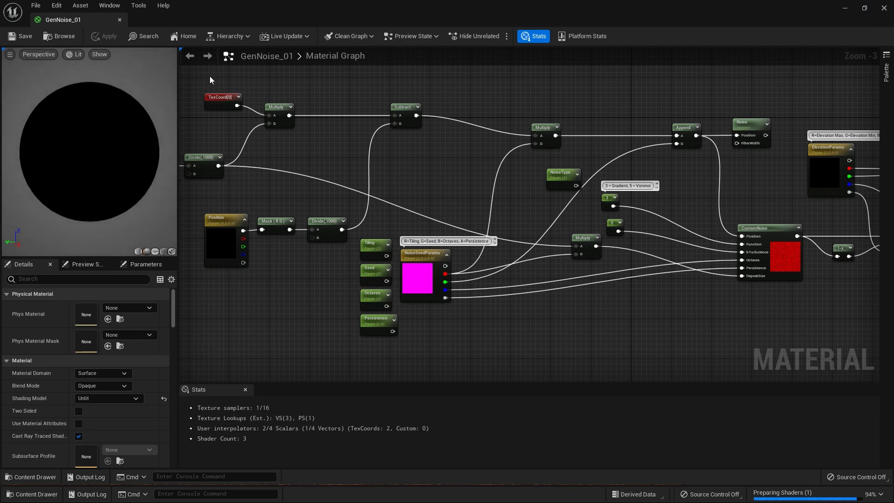
{"action": "left_click_drag", "start_coordinate": [210, 77], "coordinate": [794, 339]}
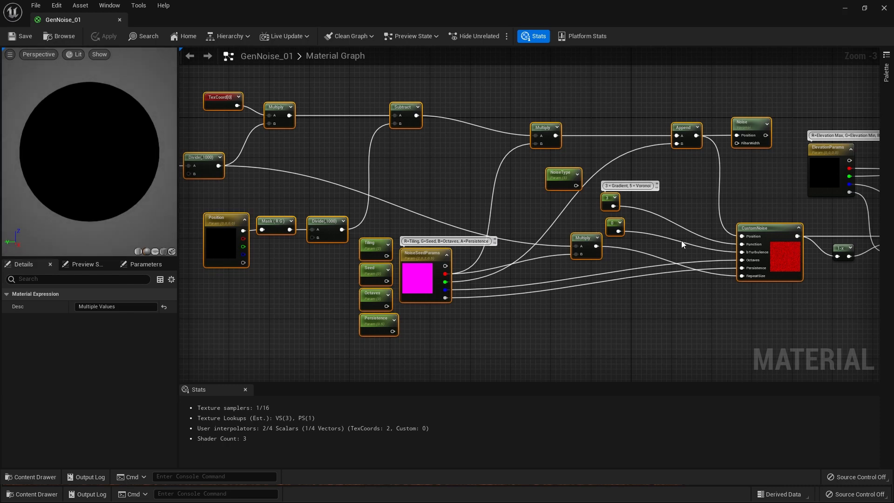
{"action": "left_click", "coordinate": [119, 20]}
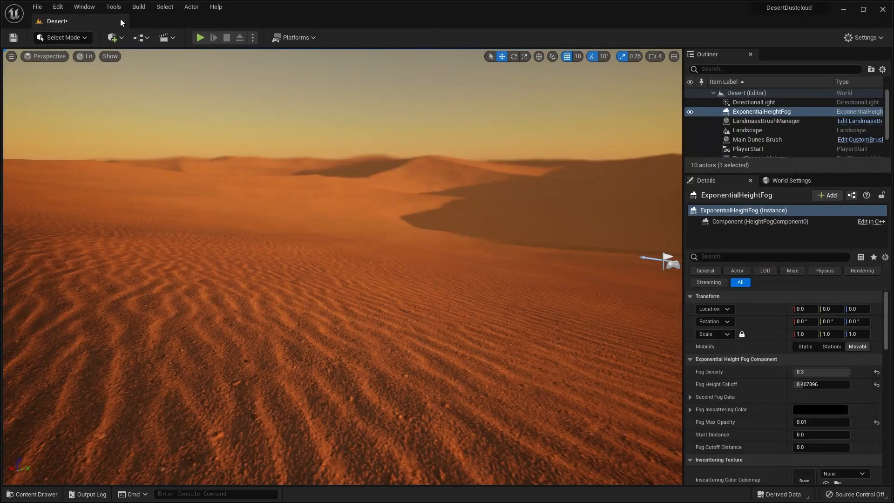
- Clear the asset search and create a new folder named Materials in the project's Content folder
{"action": "key", "text": "ctrl+space"}
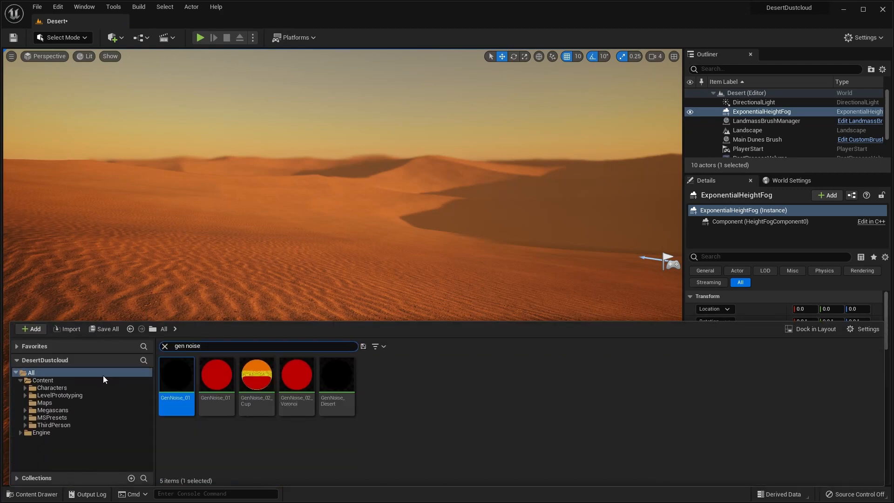
{"action": "left_click", "coordinate": [164, 346]}
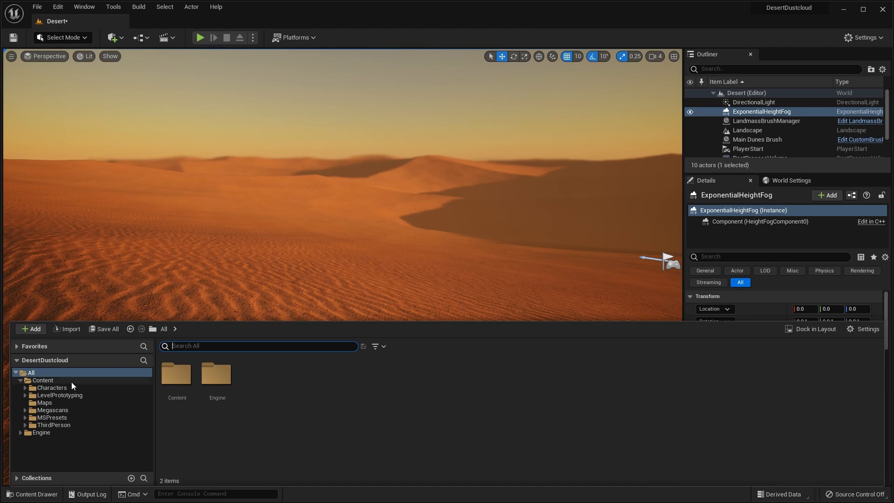
{"action": "left_click", "coordinate": [56, 379]}
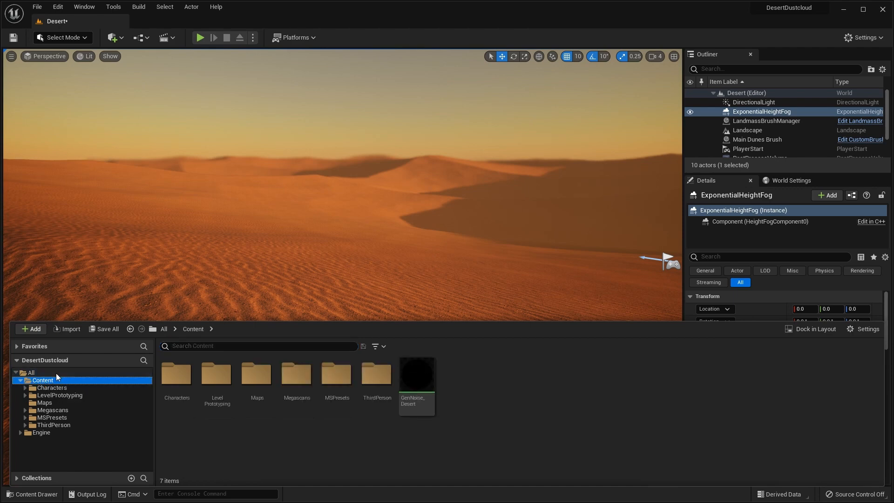
{"action": "right_click", "coordinate": [470, 380]}
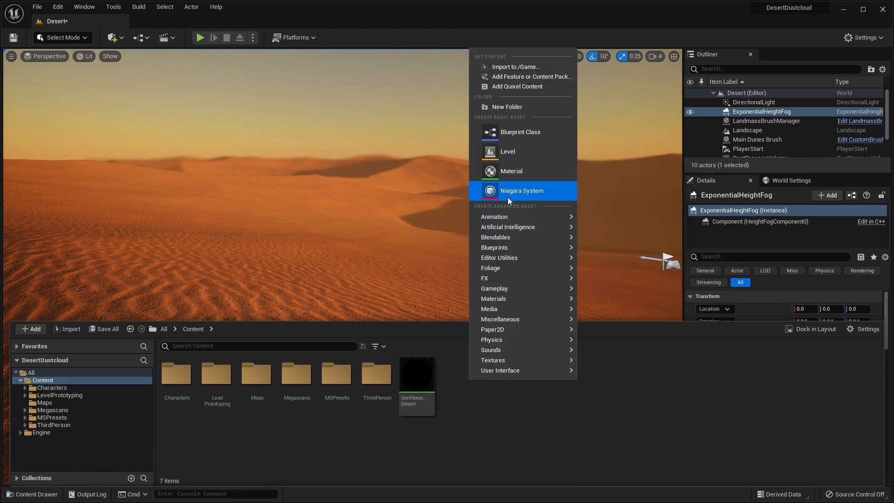
{"action": "left_click", "coordinate": [510, 105]}
{"action": "type", "text": "Materials"}
{"action": "key", "text": "Return"}
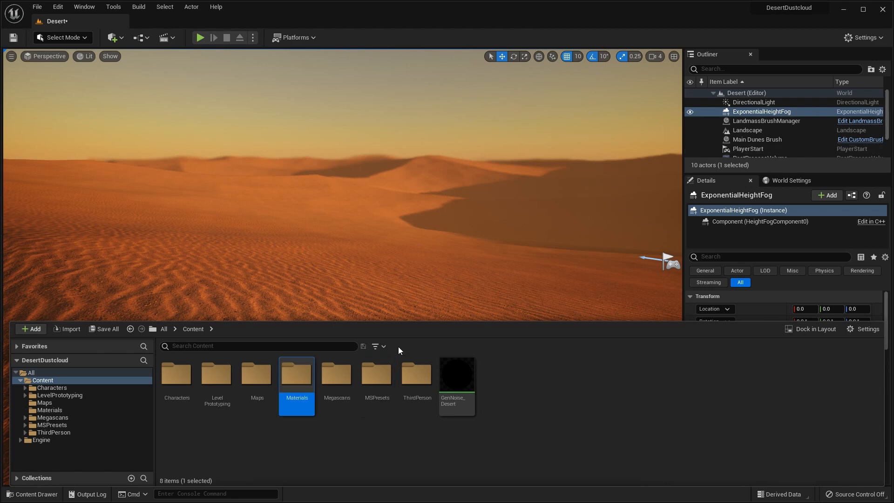
- Create a new material named M_DustCloud inside the Materials folder
{"action": "double_click", "coordinate": [302, 381]}
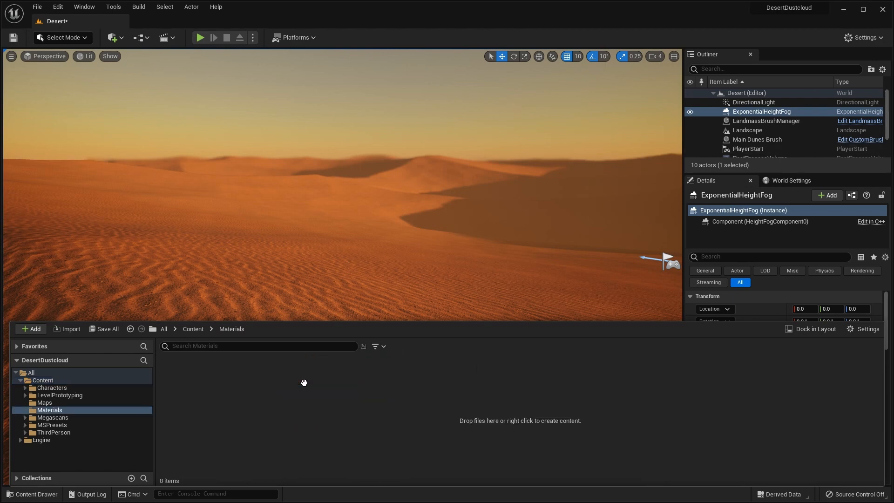
{"action": "right_click", "coordinate": [188, 375]}
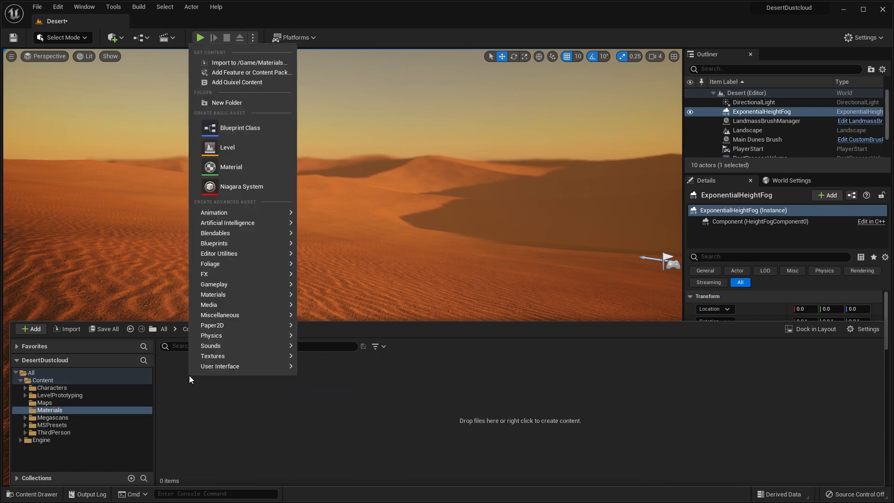
{"action": "left_click", "coordinate": [242, 164]}
{"action": "type", "text": "M_DustC"}
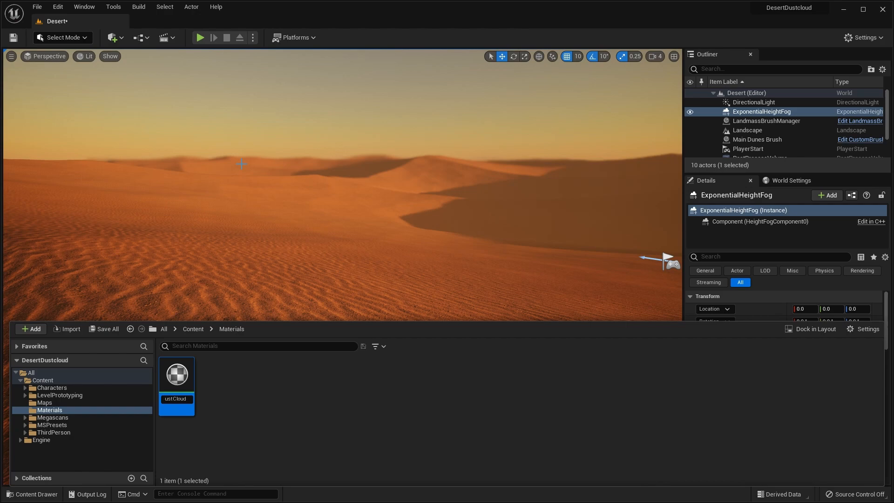
{"action": "type", "text": "loud"}
{"action": "key", "text": "Return"}
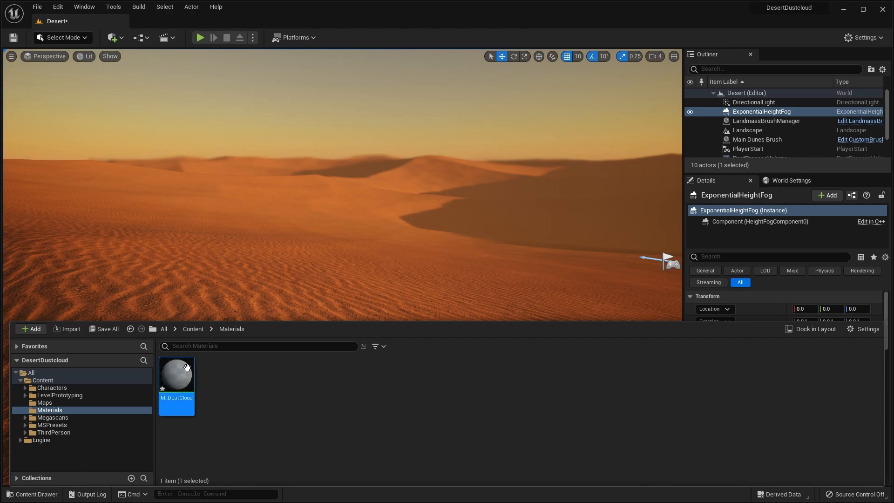
- Open the M_DustCloud material and paste the copied GenNoise_01 noise nodes into its graph, placed ahead of the material output node
{"action": "double_click", "coordinate": [177, 378]}
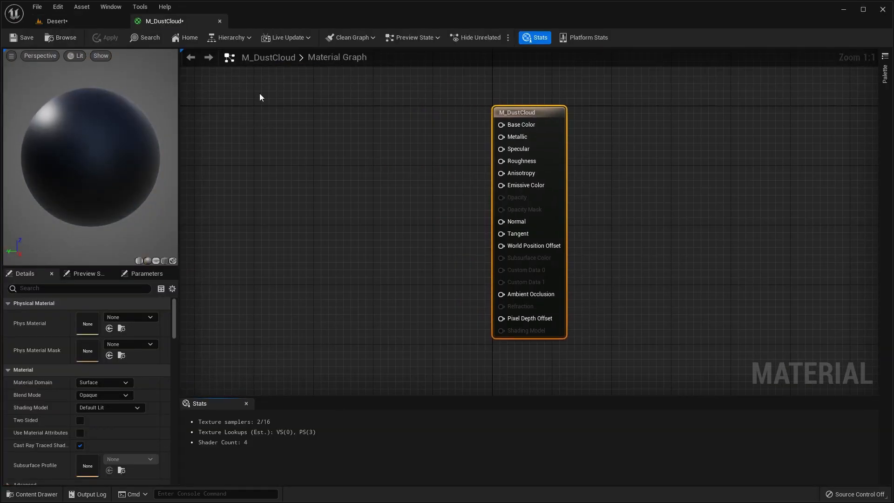
{"action": "scroll", "coordinate": [378, 166], "scroll_direction": "down", "scroll_amount": 1}
{"action": "scroll", "coordinate": [379, 166], "scroll_direction": "down", "scroll_amount": 1}
{"action": "right_click_drag", "start_coordinate": [364, 173], "coordinate": [538, 193]}
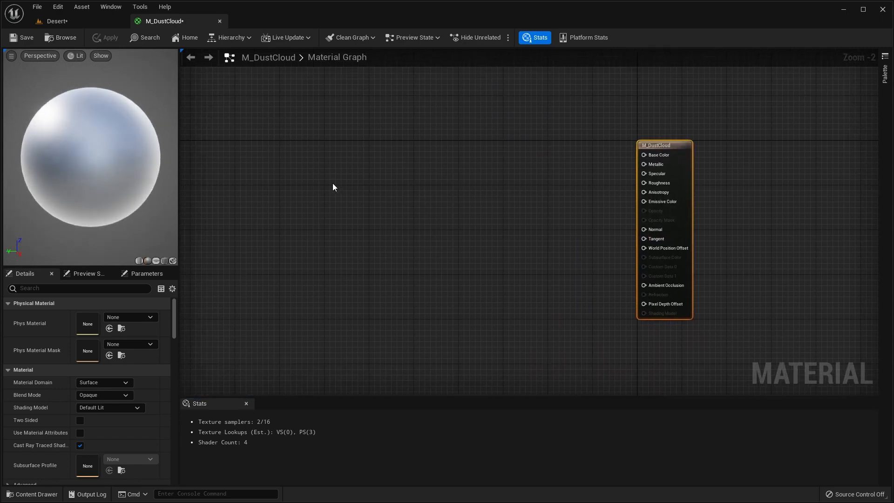
{"action": "left_click", "coordinate": [333, 184]}
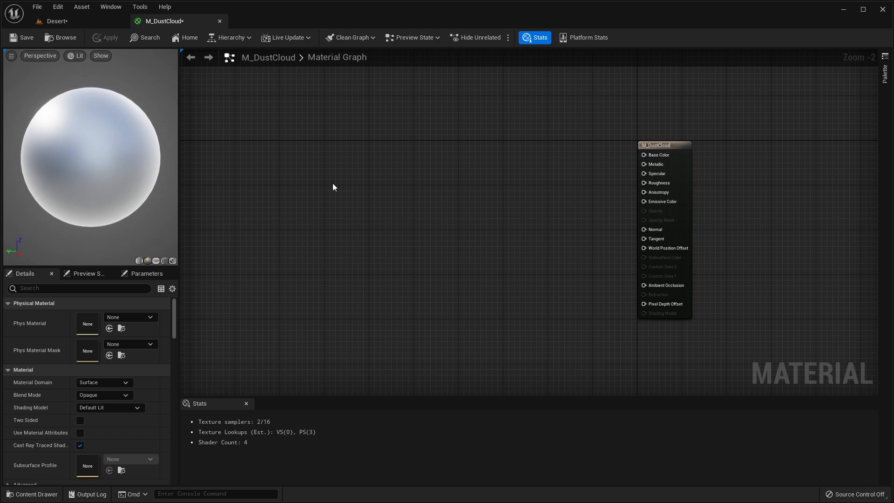
{"action": "key", "text": "ctrl+v"}
{"action": "left_click_drag", "start_coordinate": [690, 107], "coordinate": [512, 106]}
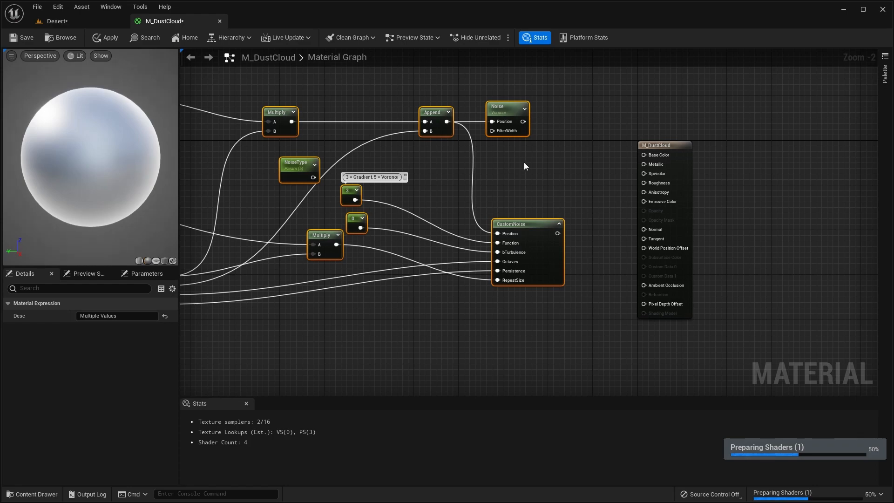
{"action": "scroll", "coordinate": [524, 162], "scroll_direction": "down", "scroll_amount": 2}
{"action": "right_click_drag", "start_coordinate": [429, 254], "coordinate": [465, 247]}
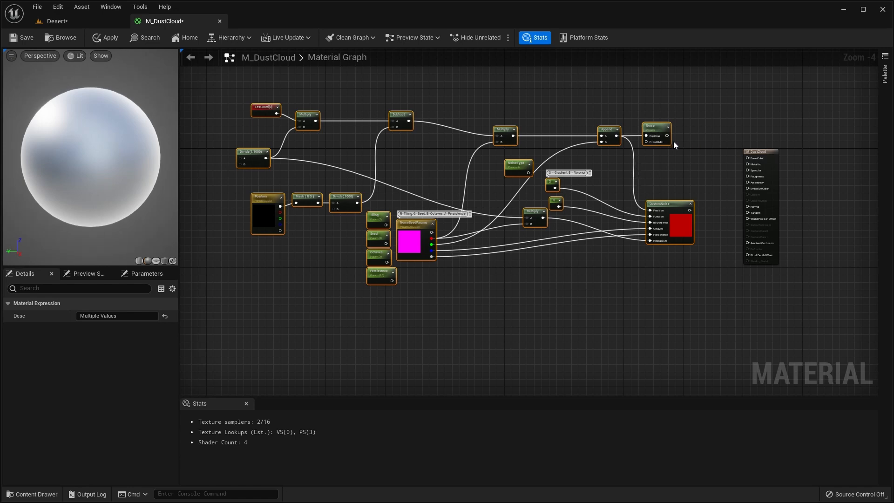
- Set the Blend Mode of the M_DustCloud material to Translucent
{"action": "left_click", "coordinate": [751, 163]}
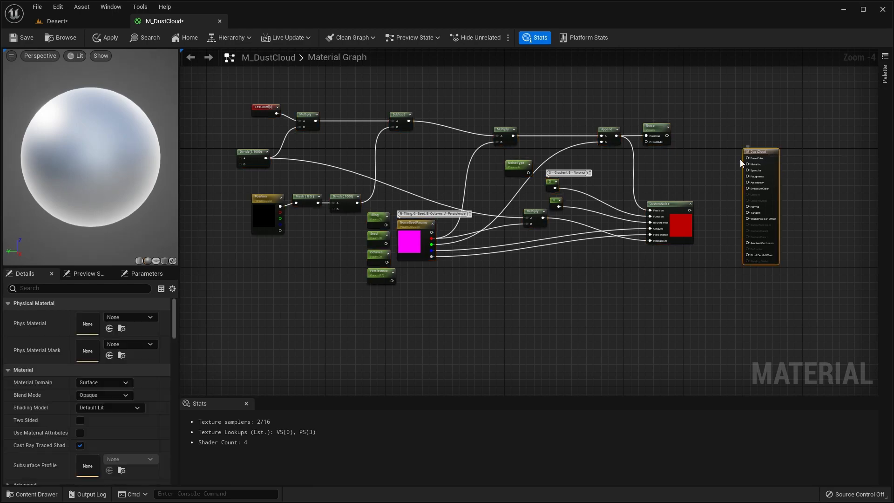
{"action": "scroll", "coordinate": [751, 163], "scroll_direction": "up", "scroll_amount": 3}
{"action": "right_click_drag", "start_coordinate": [715, 183], "coordinate": [612, 149]}
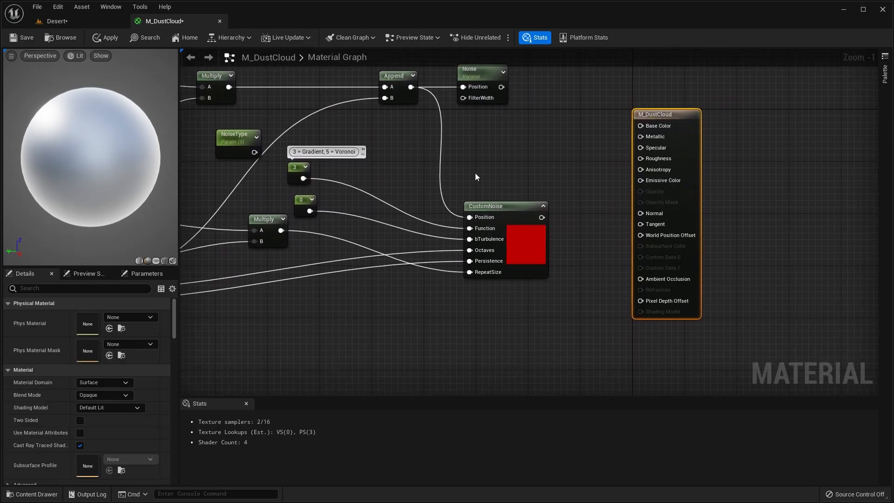
{"action": "right_click_drag", "start_coordinate": [559, 143], "coordinate": [632, 135]}
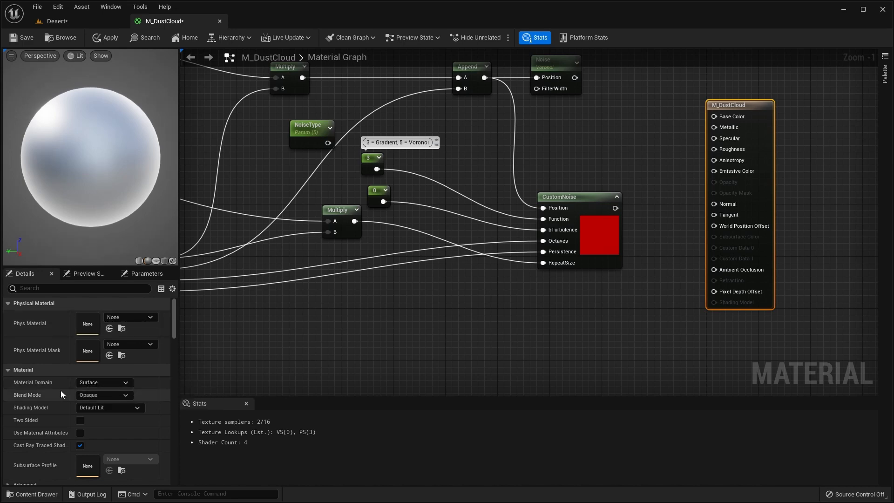
{"action": "left_click", "coordinate": [125, 396]}
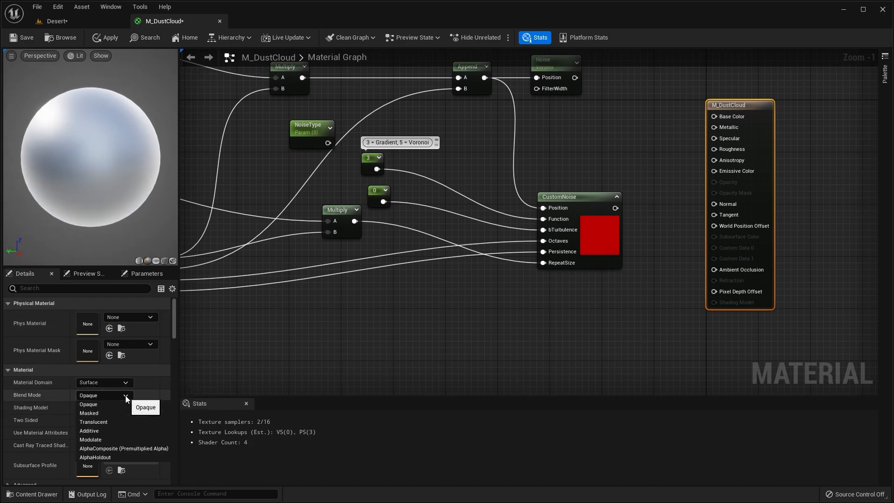
{"action": "left_click", "coordinate": [107, 421]}
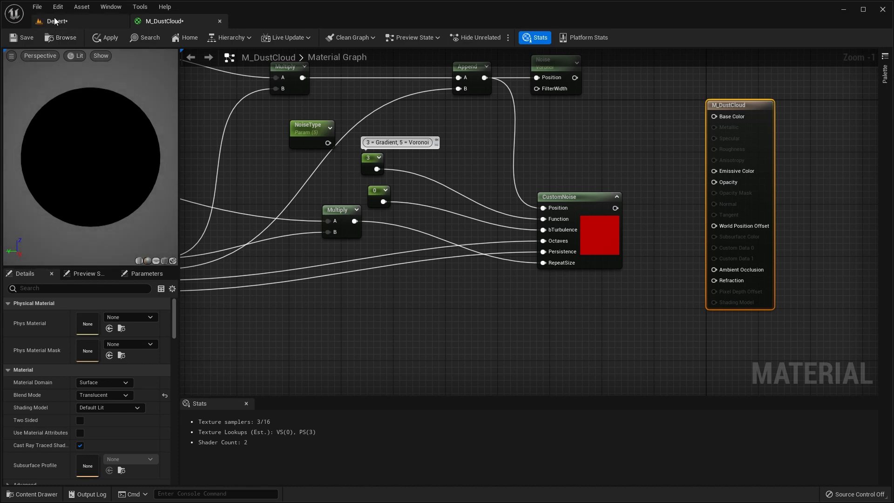
- Examine the lighting and environment options in the material's preview scene settings
{"action": "left_click", "coordinate": [111, 6]}
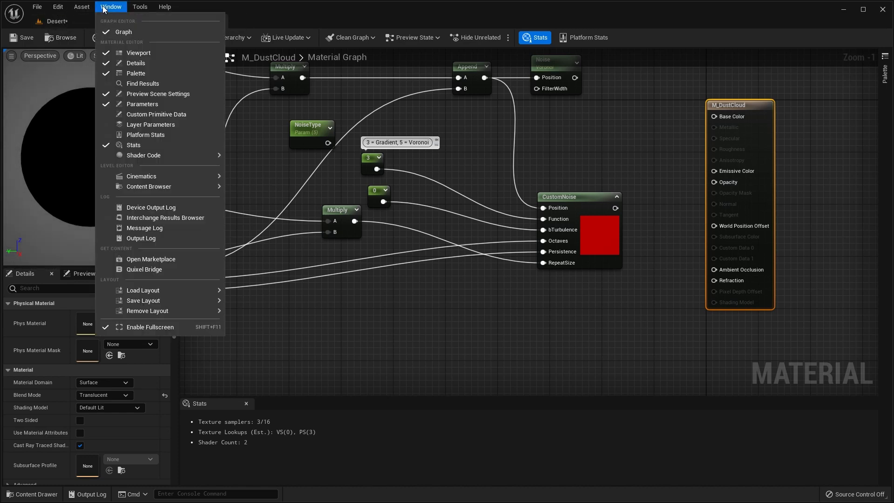
{"action": "left_click", "coordinate": [184, 95]}
{"action": "left_click", "coordinate": [121, 10]}
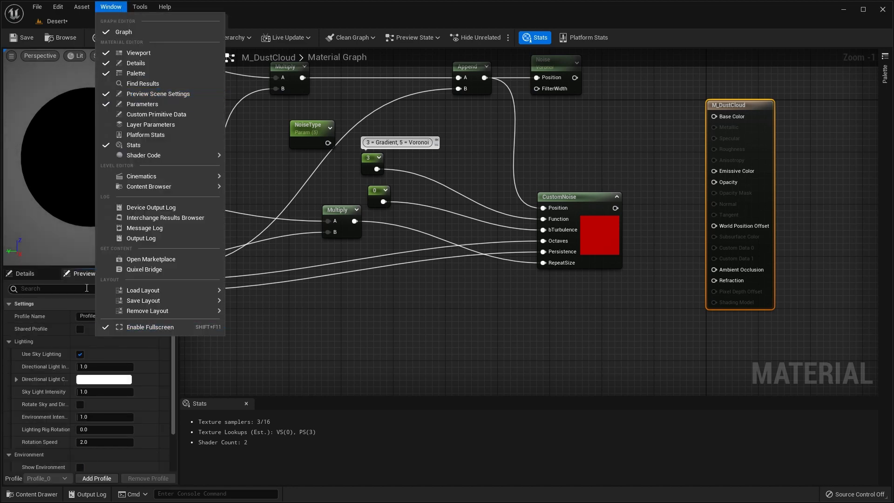
{"action": "left_click", "coordinate": [85, 274]}
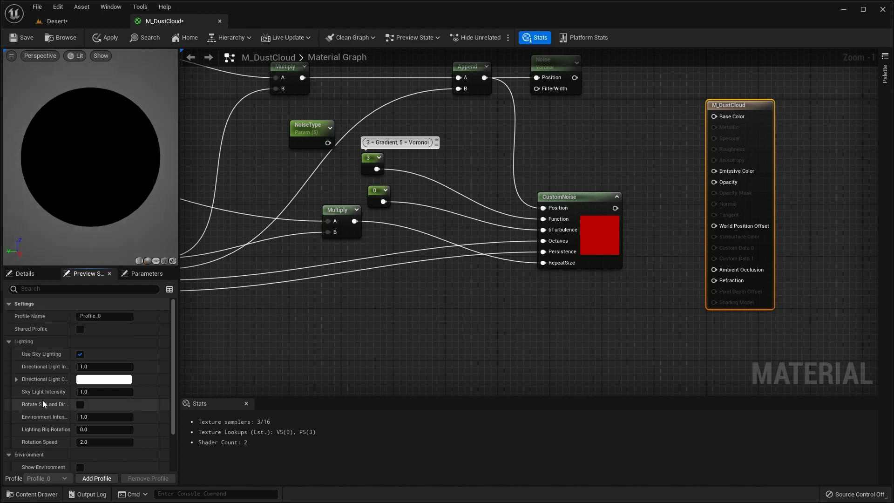
{"action": "scroll", "coordinate": [46, 388], "scroll_direction": "down", "scroll_amount": 3}
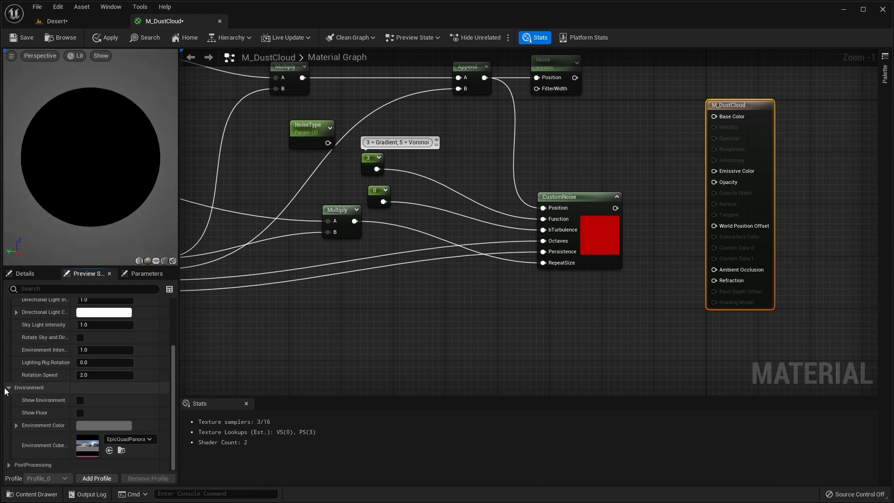
{"action": "left_click", "coordinate": [7, 387]}
{"action": "left_click", "coordinate": [8, 453]}
{"action": "scroll", "coordinate": [43, 393], "scroll_direction": "down", "scroll_amount": 3}
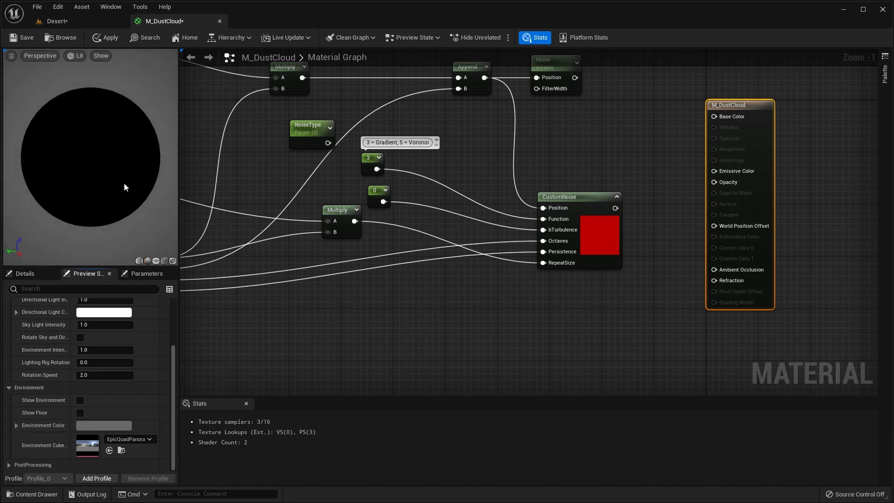
- Switch the material preview mesh to a plane
{"action": "scroll", "coordinate": [509, 281], "scroll_direction": "down", "scroll_amount": 2}
{"action": "right_click_drag", "start_coordinate": [510, 281], "coordinate": [528, 274]}
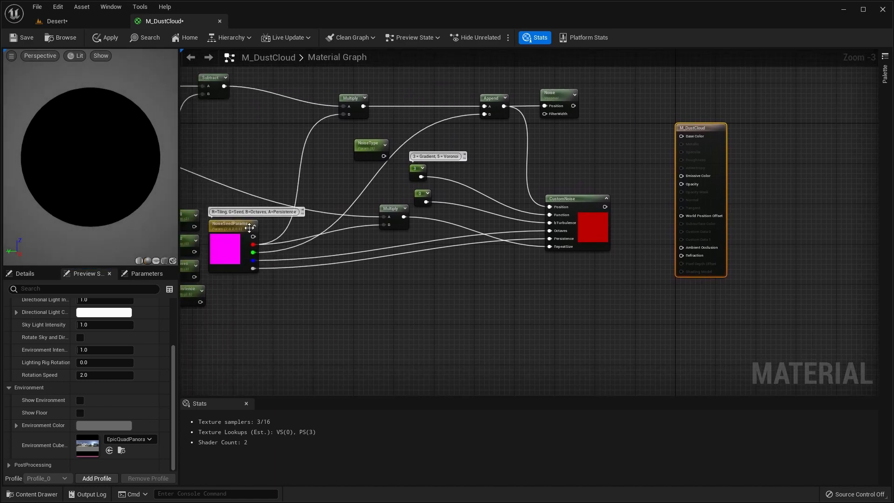
{"action": "left_click", "coordinate": [157, 261]}
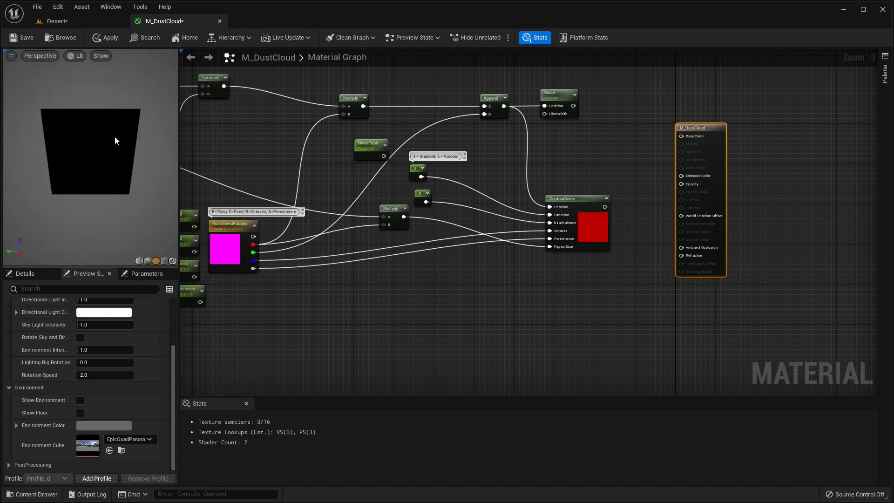
- Delete the Divide(1,1000) and Subtract nodes and the Position, Mask and Divide(,1000) chain from the graph
{"action": "right_click_drag", "start_coordinate": [482, 270], "coordinate": [675, 287]}
{"action": "scroll", "coordinate": [681, 296], "scroll_direction": "down", "scroll_amount": 1}
{"action": "scroll", "coordinate": [677, 297], "scroll_direction": "up", "scroll_amount": 1}
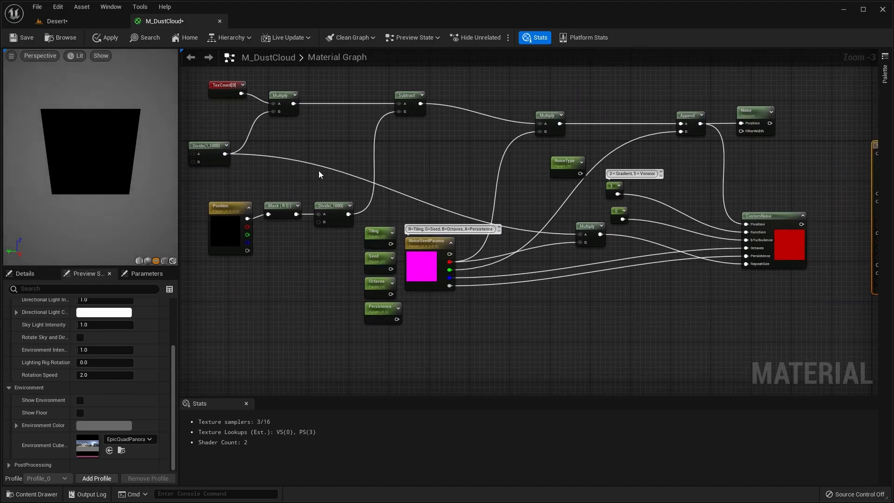
{"action": "left_click", "coordinate": [207, 145]}
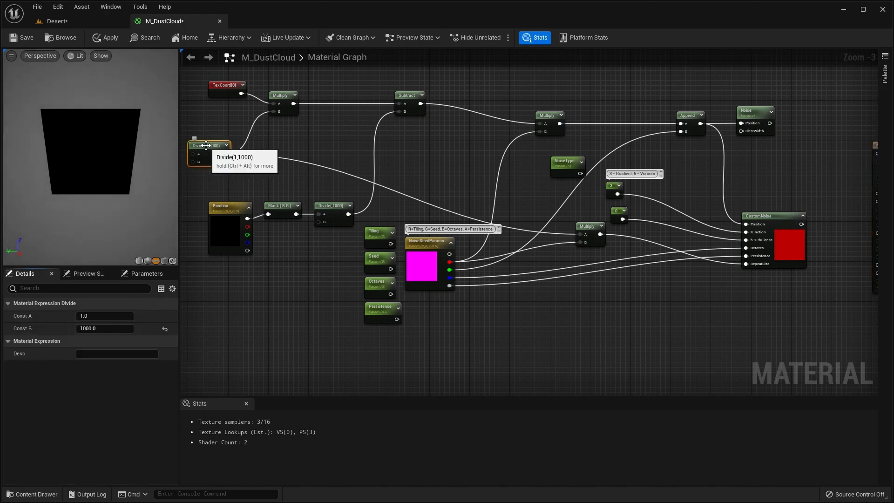
{"action": "key", "text": "Delete"}
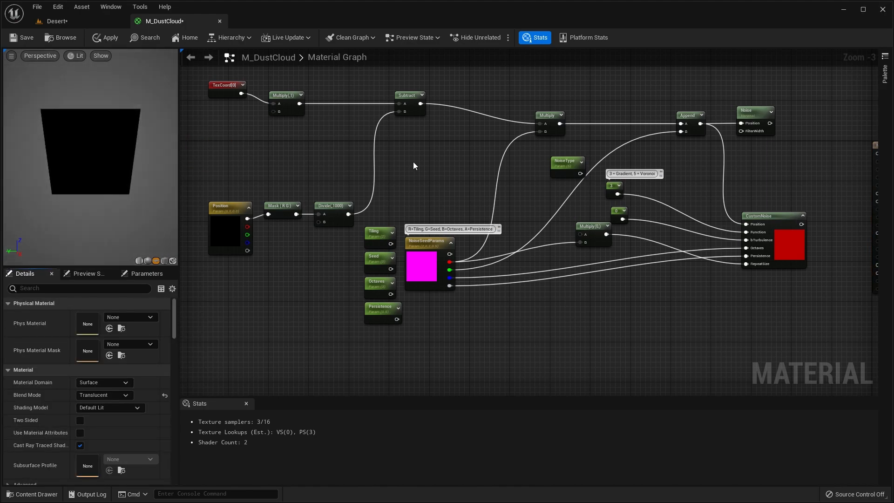
{"action": "left_click", "coordinate": [409, 97]}
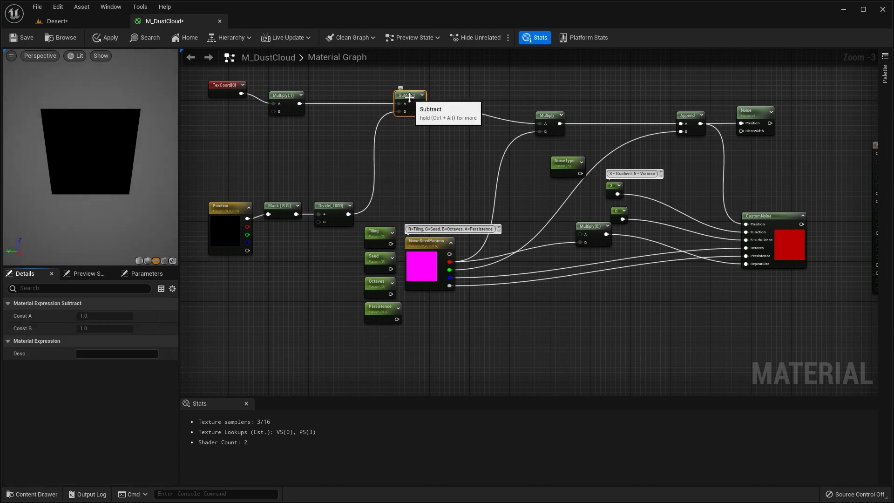
{"action": "key", "text": "Delete"}
{"action": "left_click_drag", "start_coordinate": [207, 180], "coordinate": [333, 230]}
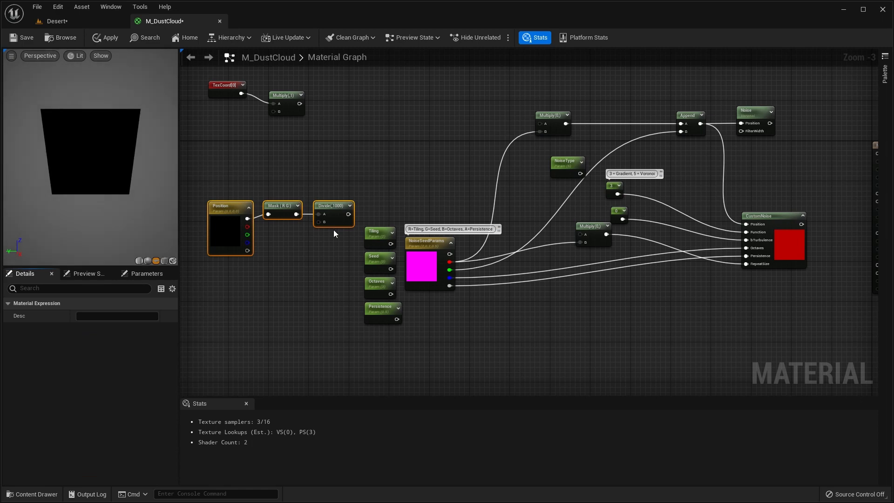
{"action": "key", "text": "Delete"}
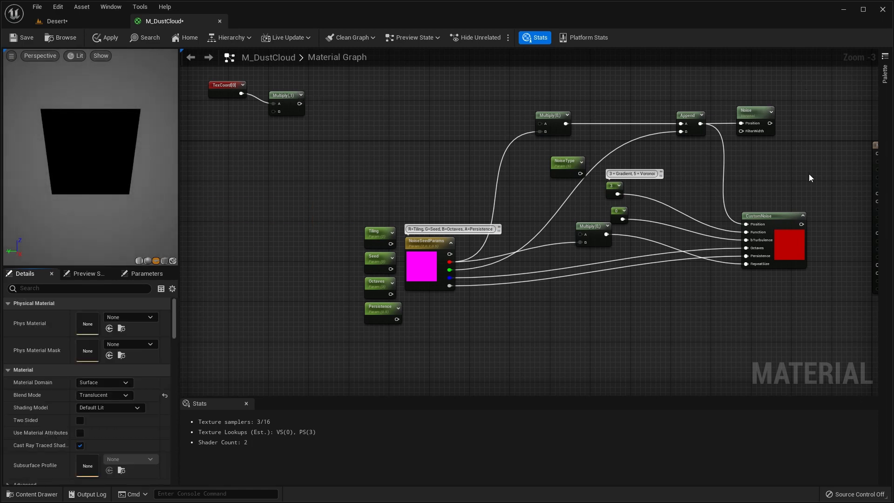
- Delete the Voronoi Noise node and the unconnected NoiseType parameter from the graph
{"action": "left_click", "coordinate": [757, 111]}
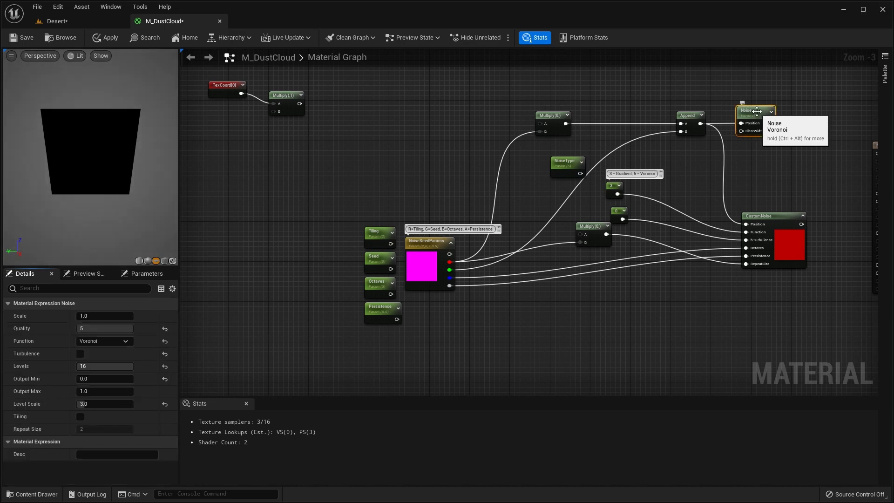
{"action": "key", "text": "Delete"}
{"action": "left_click", "coordinate": [564, 160]}
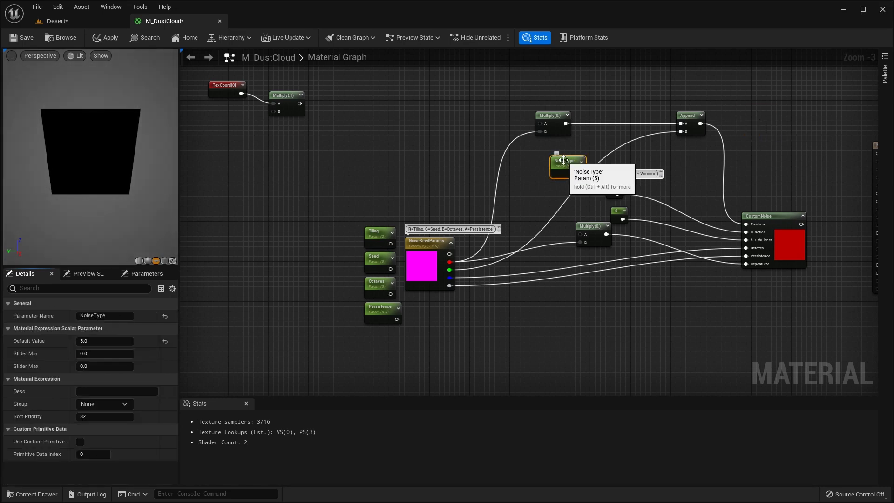
{"action": "key", "text": "Delete"}
- Remove the Multiply(,1) node attached to TexCoord and connect TexCoord directly to input A of the Multiply feeding Append
{"action": "left_click_drag", "start_coordinate": [217, 62], "coordinate": [483, 127]}
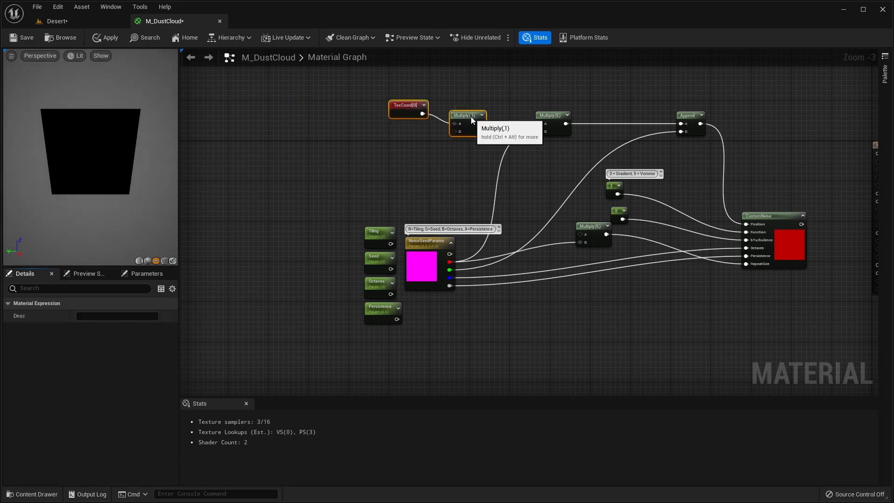
{"action": "left_click", "coordinate": [470, 116]}
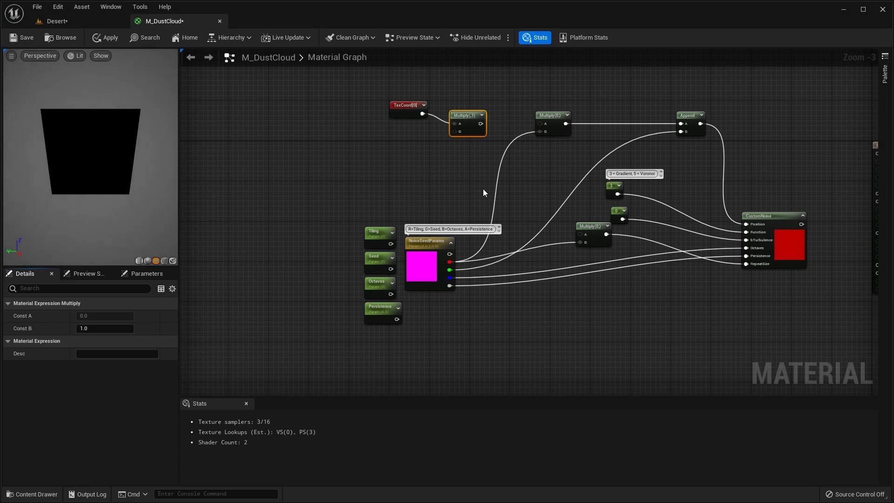
{"action": "key", "text": "Delete"}
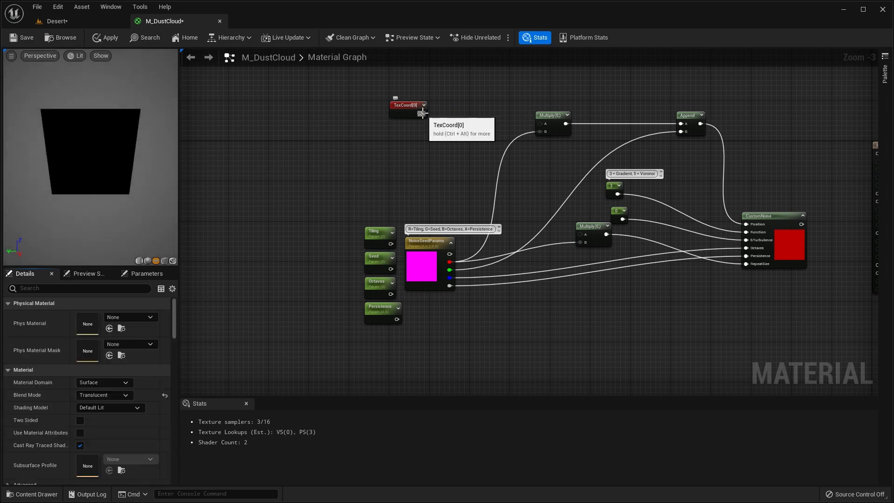
{"action": "left_click_drag", "start_coordinate": [423, 113], "coordinate": [539, 124]}
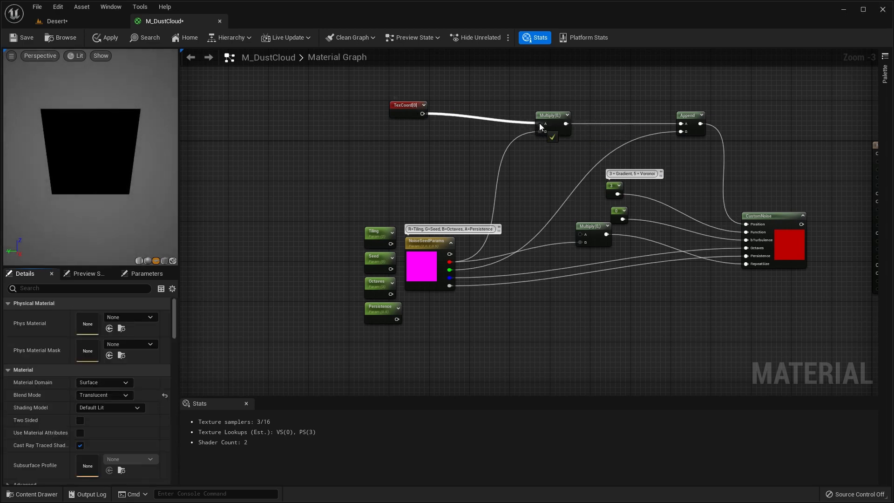
- Connect the CustomNoise output to both the Base Color and Opacity inputs of M_DustCloud
{"action": "right_click_drag", "start_coordinate": [548, 167], "coordinate": [382, 157]}
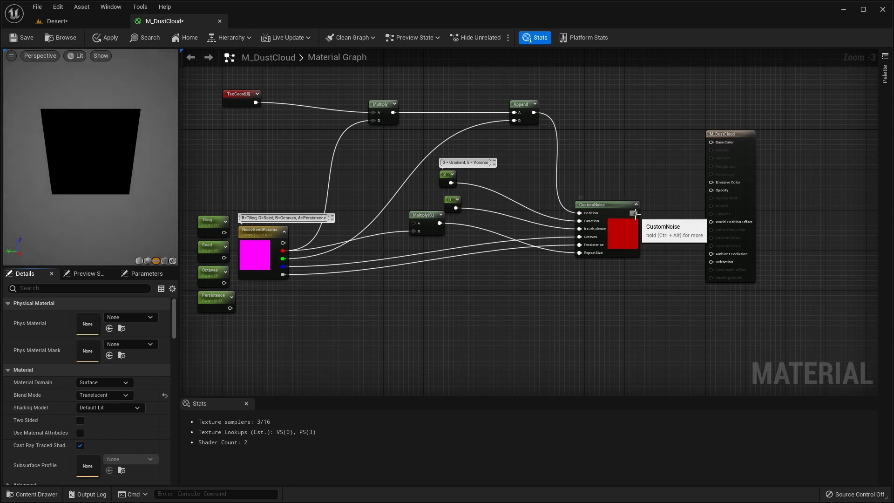
{"action": "left_click_drag", "start_coordinate": [635, 213], "coordinate": [711, 142]}
{"action": "right_click_drag", "start_coordinate": [680, 214], "coordinate": [596, 187]}
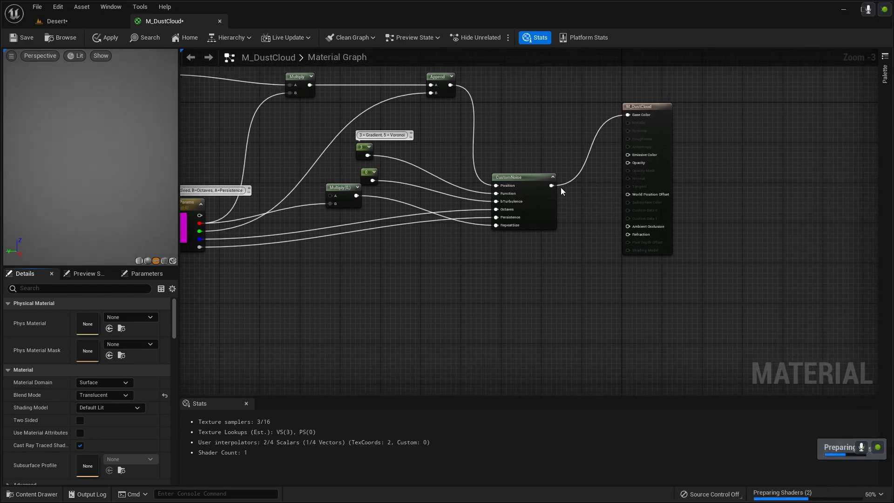
{"action": "left_click_drag", "start_coordinate": [552, 186], "coordinate": [629, 162]}
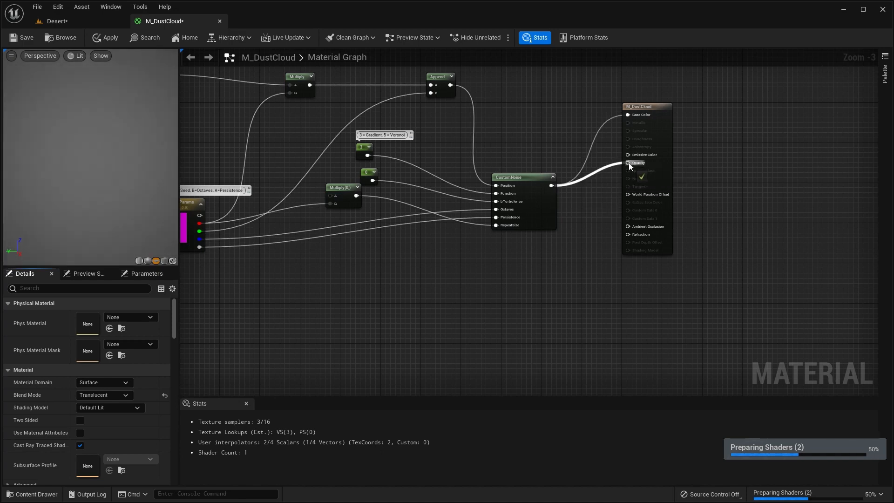
{"action": "scroll", "coordinate": [641, 161], "scroll_direction": "up", "scroll_amount": 1}
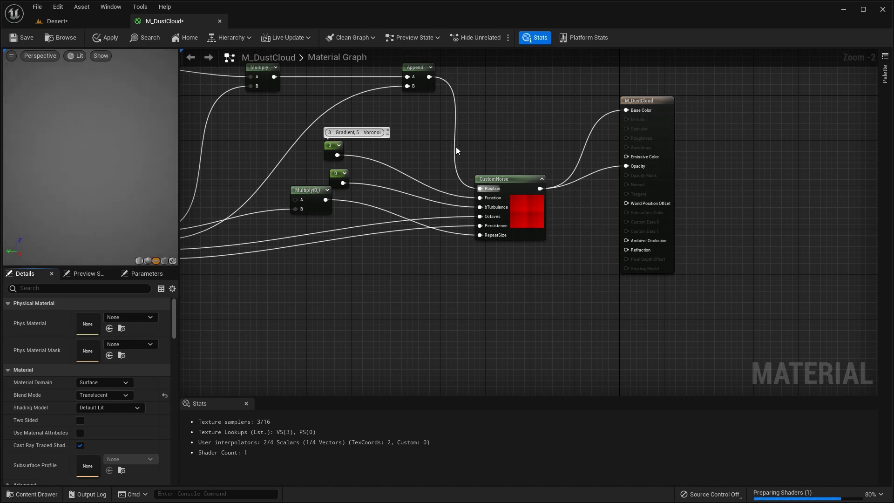
{"action": "right_click_drag", "start_coordinate": [505, 140], "coordinate": [558, 139]}
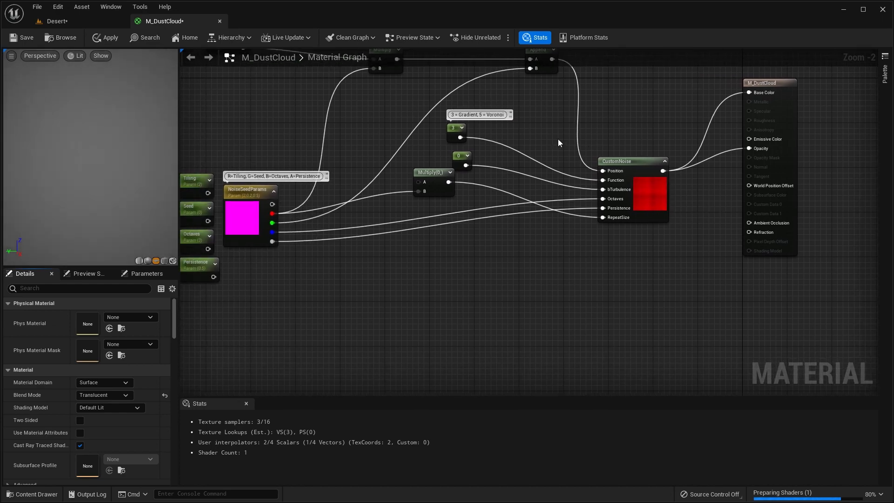
{"action": "scroll", "coordinate": [550, 139], "scroll_direction": "down", "scroll_amount": 1}
{"action": "right_click_drag", "start_coordinate": [535, 133], "coordinate": [539, 154]}
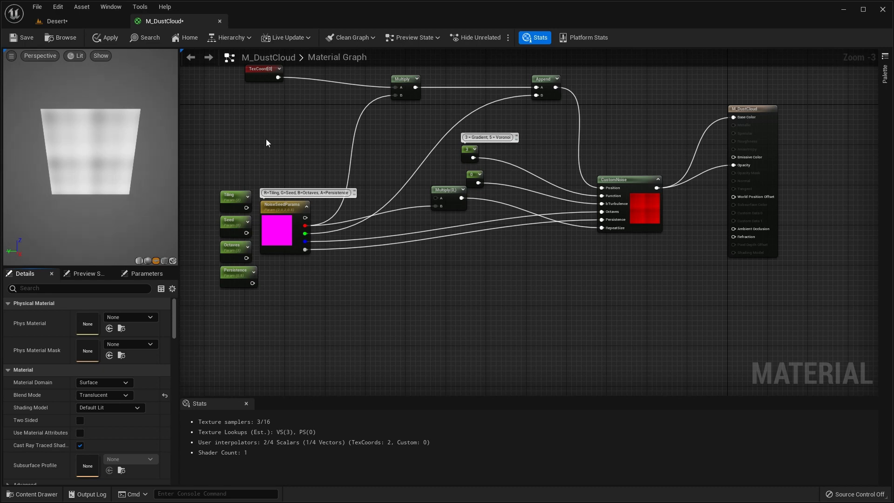
- Delete the Multiply(0,) node and connect the red output of NoiseSeedParams directly to the RepeatSize input of CustomNoise
{"action": "mouse_move", "coordinate": [304, 136]}
{"action": "right_mouse_down"}
{"action": "mouse_move", "coordinate": [293, 156]}
{"action": "mouse_move", "coordinate": [305, 144]}
{"action": "right_mouse_up"}
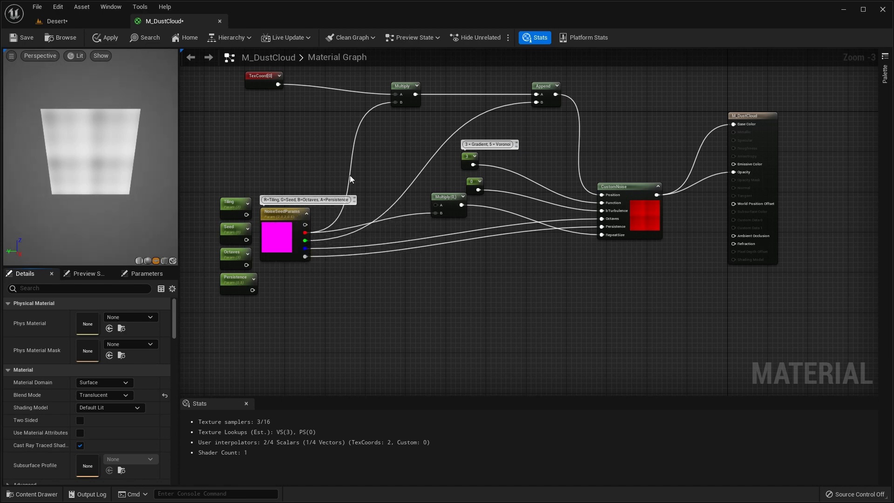
{"action": "right_click_drag", "start_coordinate": [647, 183], "coordinate": [621, 172]}
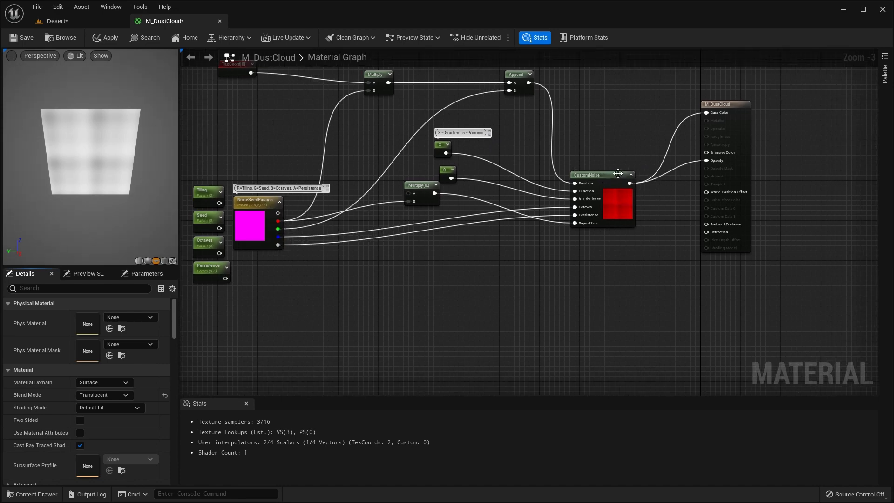
{"action": "left_click", "coordinate": [616, 175]}
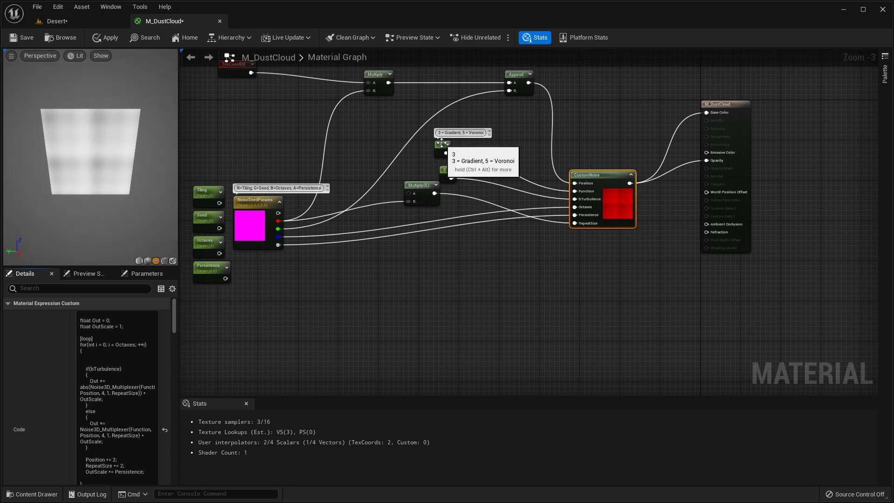
{"action": "left_click", "coordinate": [441, 142]}
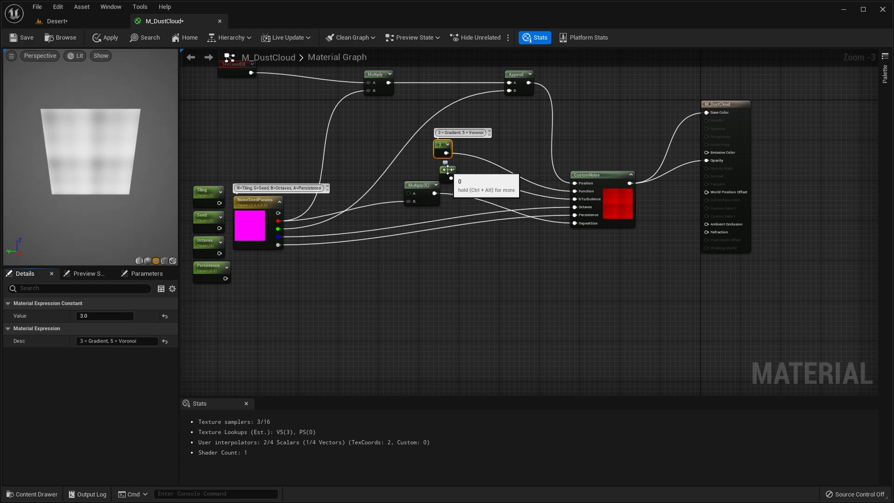
{"action": "right_click_drag", "start_coordinate": [583, 144], "coordinate": [658, 112]}
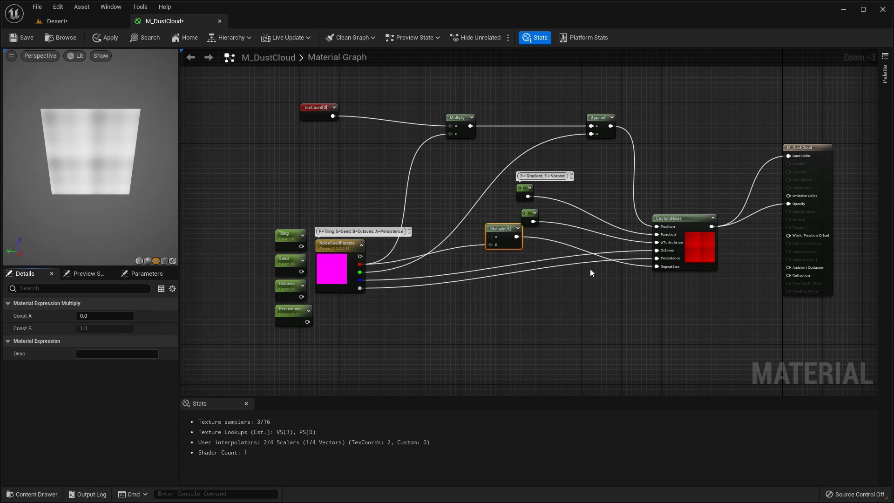
{"action": "key", "text": "Delete"}
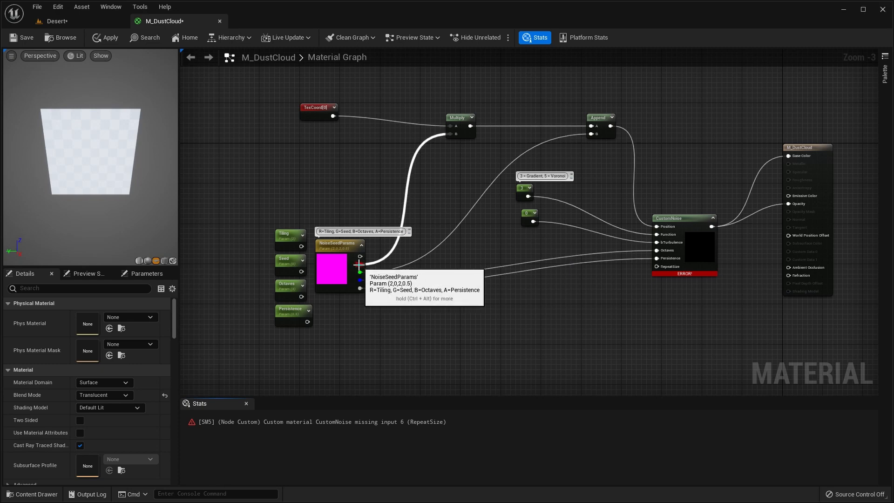
{"action": "left_click_drag", "start_coordinate": [359, 264], "coordinate": [657, 267]}
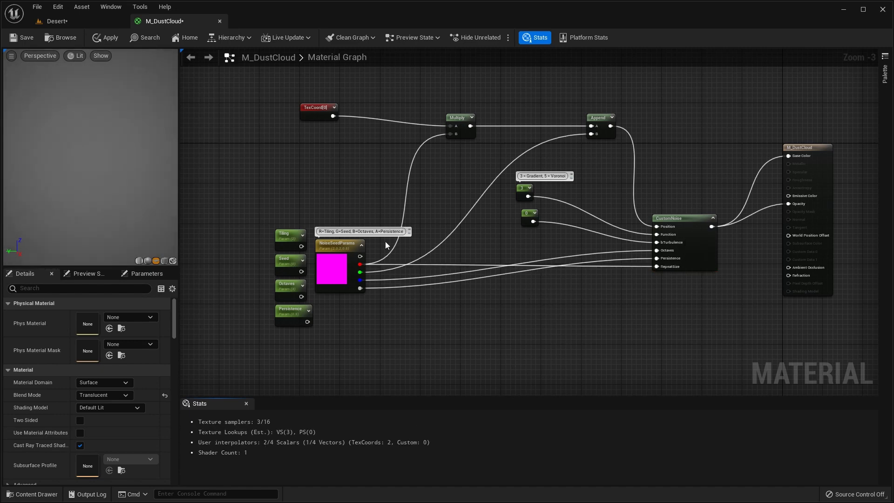
- Name the R channel of the NoiseSeedParams parameter Tiling in its channel name customization
{"action": "left_click", "coordinate": [345, 251]}
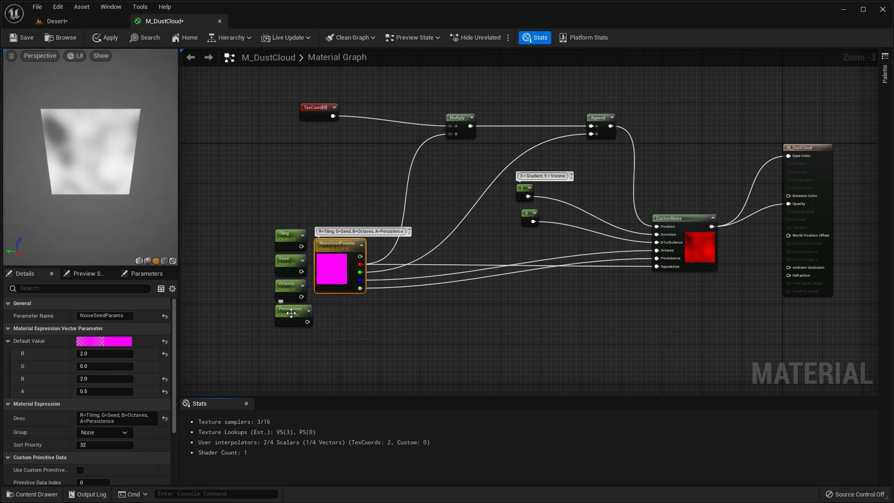
{"action": "right_click_drag", "start_coordinate": [318, 190], "coordinate": [383, 116]}
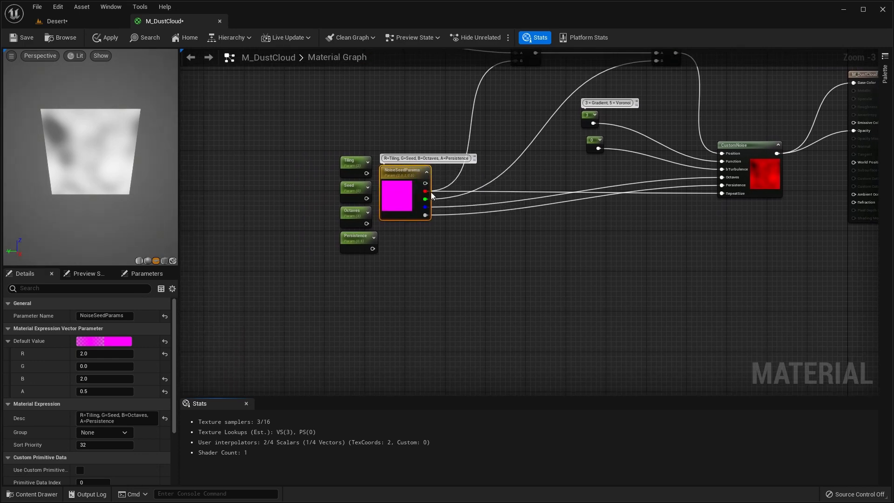
{"action": "key", "text": "F2"}
{"action": "scroll", "coordinate": [132, 369], "scroll_direction": "down", "scroll_amount": 3}
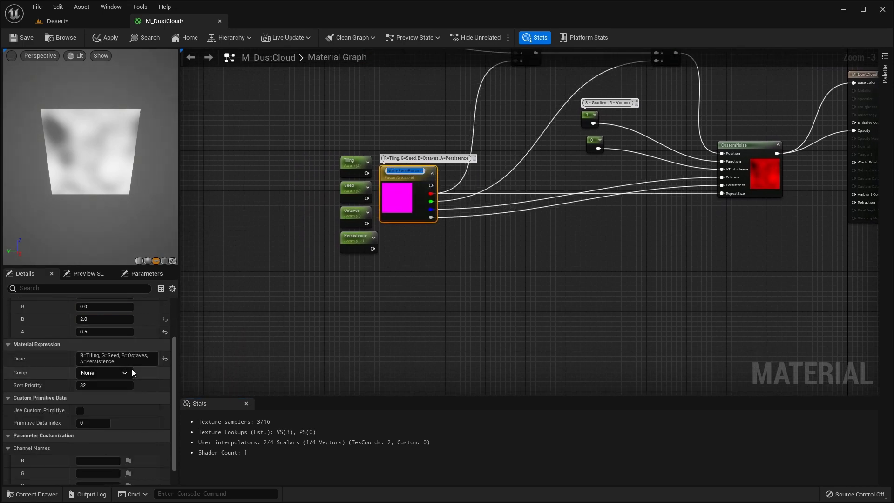
{"action": "left_click", "coordinate": [7, 430]}
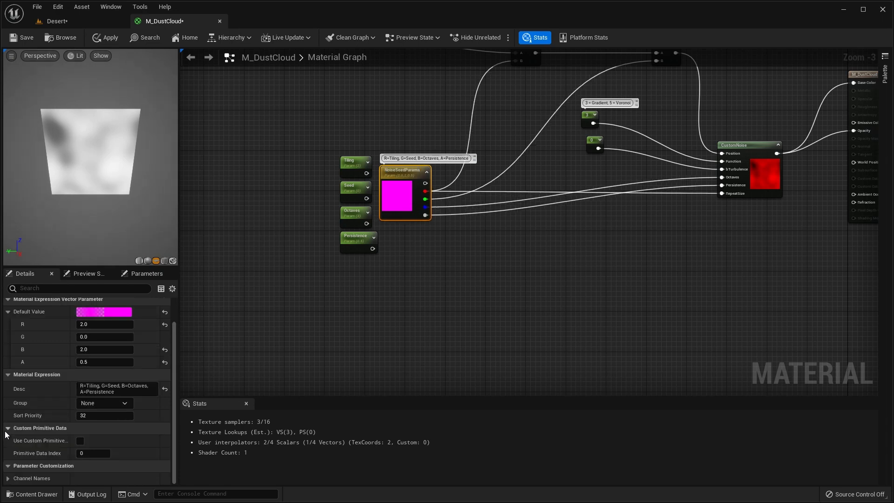
{"action": "left_click", "coordinate": [7, 428]}
{"action": "left_click", "coordinate": [8, 479]}
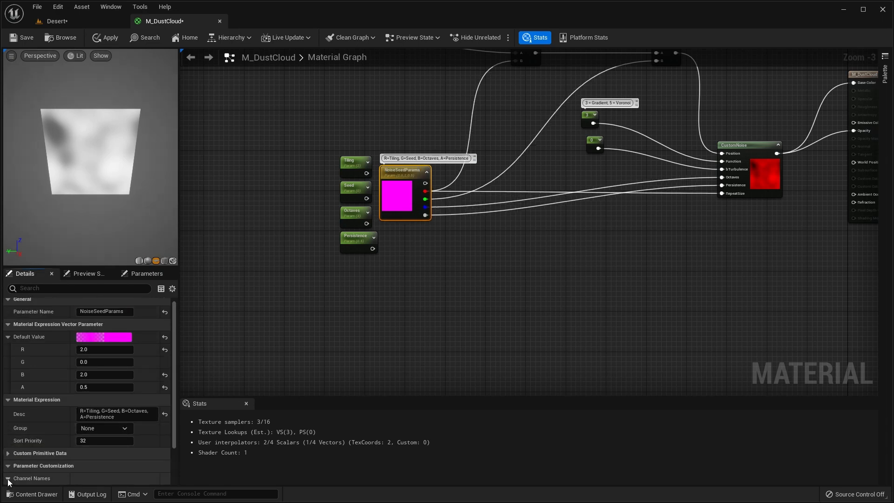
{"action": "scroll", "coordinate": [58, 432], "scroll_direction": "down", "scroll_amount": 2}
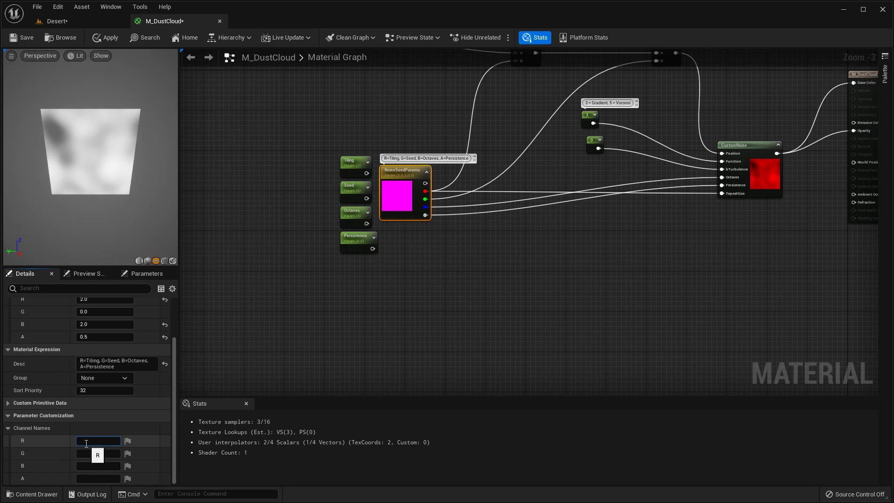
{"action": "left_click", "coordinate": [86, 443]}
{"action": "type", "text": "Tiling"}
{"action": "key", "text": "Return"}
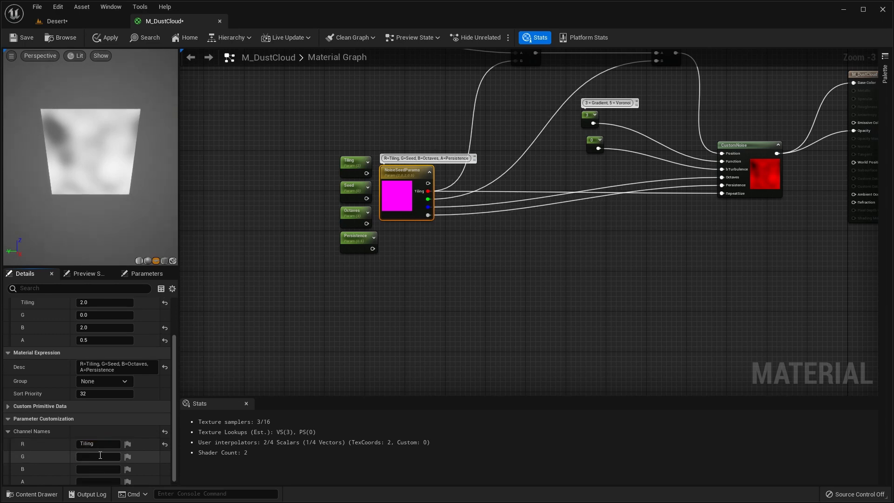
- Name the G, B and A channels of NoiseSeedParams Seed, Octaves and Persistence
{"action": "type", "text": "Seed"}
{"action": "left_click", "coordinate": [95, 469]}
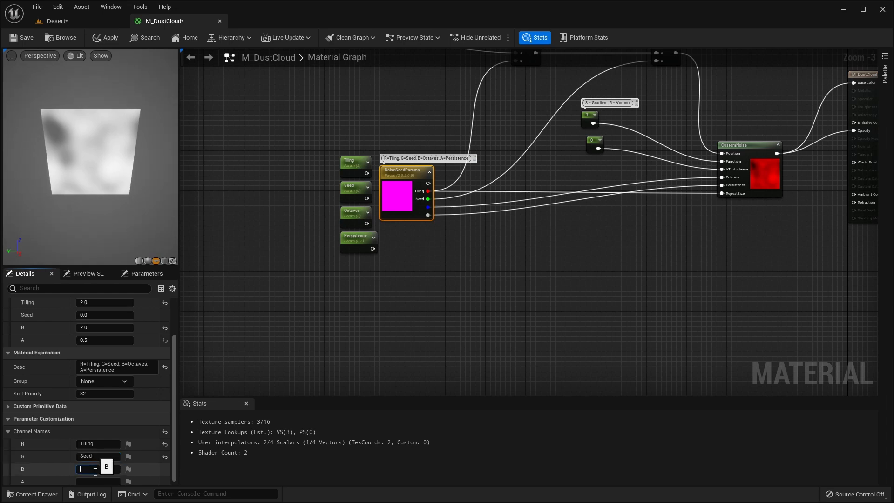
{"action": "type", "text": "Octaves"}
{"action": "scroll", "coordinate": [108, 462], "scroll_direction": "down", "scroll_amount": 1}
{"action": "key", "text": "Return"}
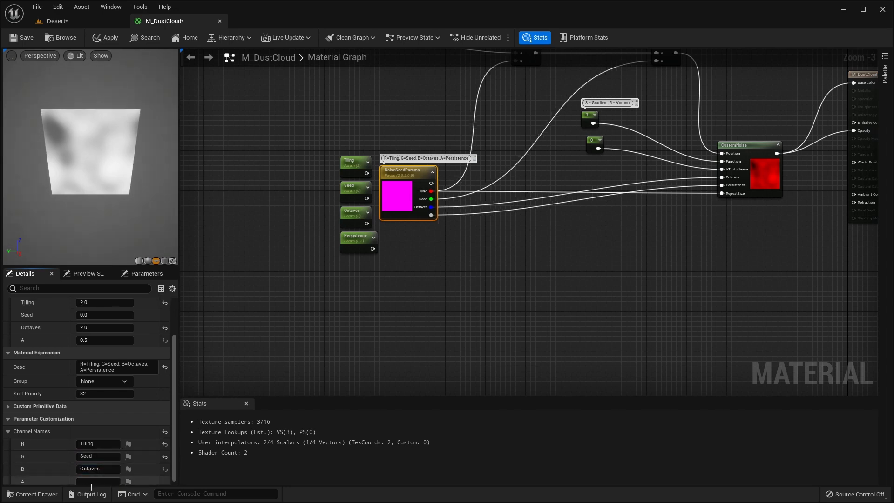
{"action": "left_click", "coordinate": [94, 481]}
{"action": "type", "text": "Persistence"}
{"action": "key", "text": "Return"}
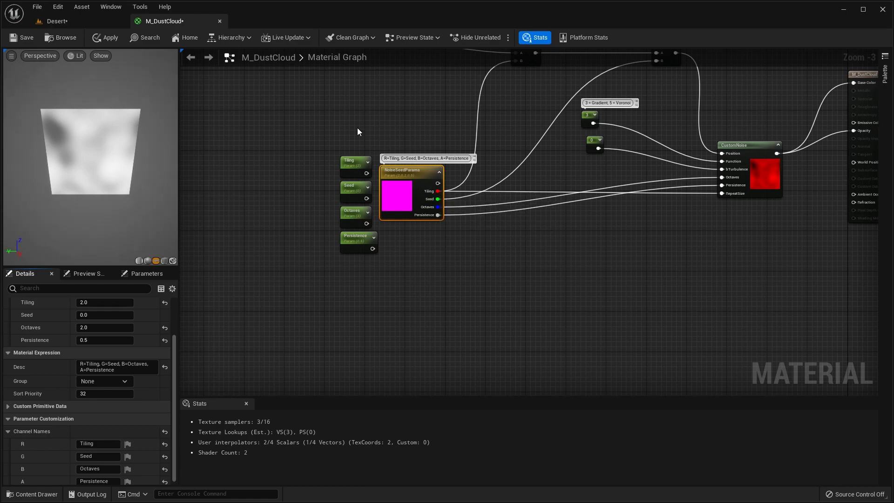
- Delete the four unconnected Tiling, Seed, Octaves and Persistence scalar parameter nodes from the graph
{"action": "left_click_drag", "start_coordinate": [331, 141], "coordinate": [369, 259]}
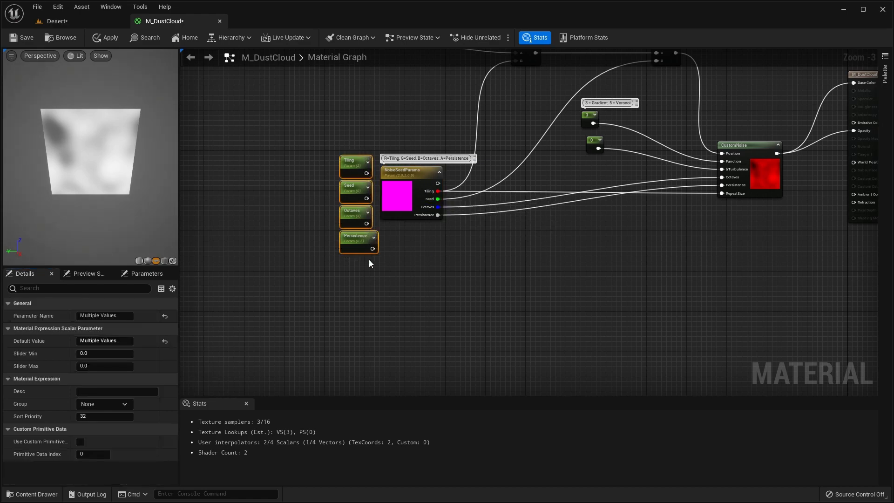
{"action": "key", "text": "Delete"}
{"action": "right_click_drag", "start_coordinate": [508, 146], "coordinate": [473, 157]}
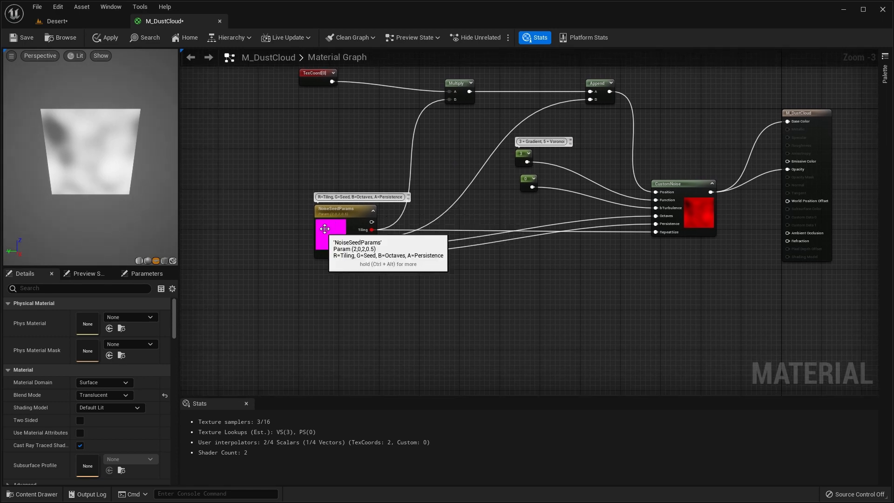
- Set the default Tiling value of NoiseSeedParams to 15
{"action": "left_click", "coordinate": [343, 213]}
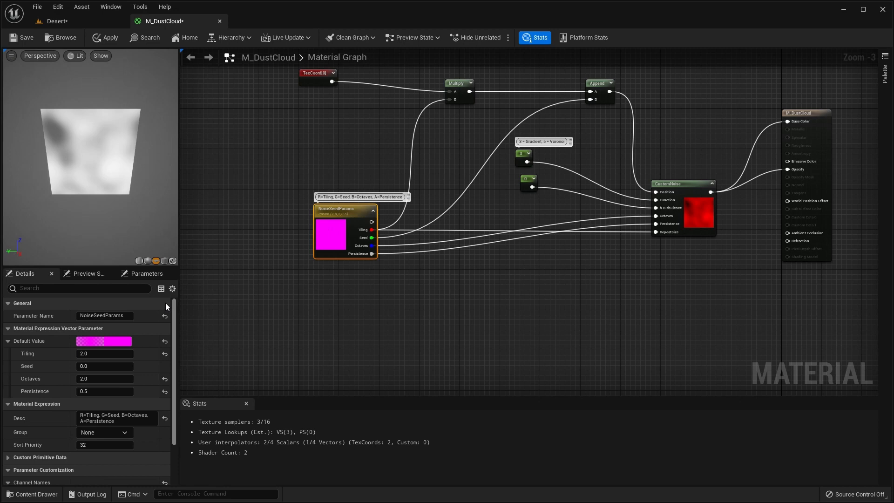
{"action": "left_click", "coordinate": [90, 354]}
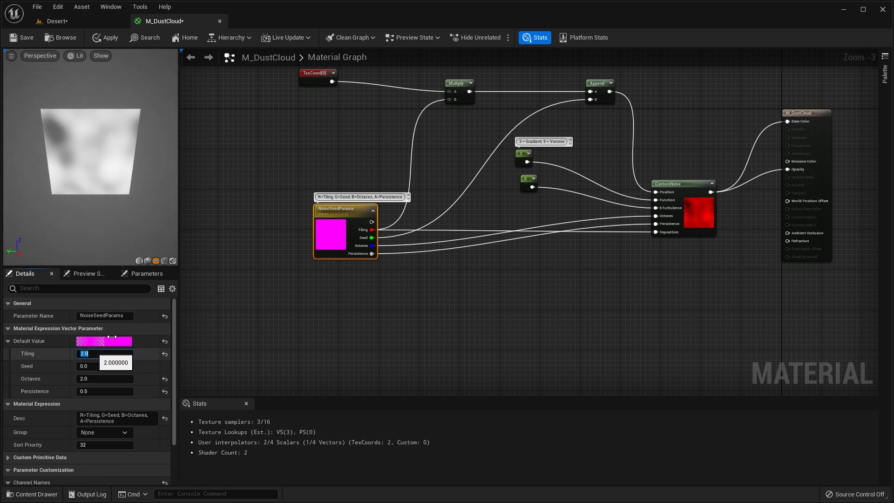
{"action": "type", "text": "15"}
{"action": "key", "text": "Return"}
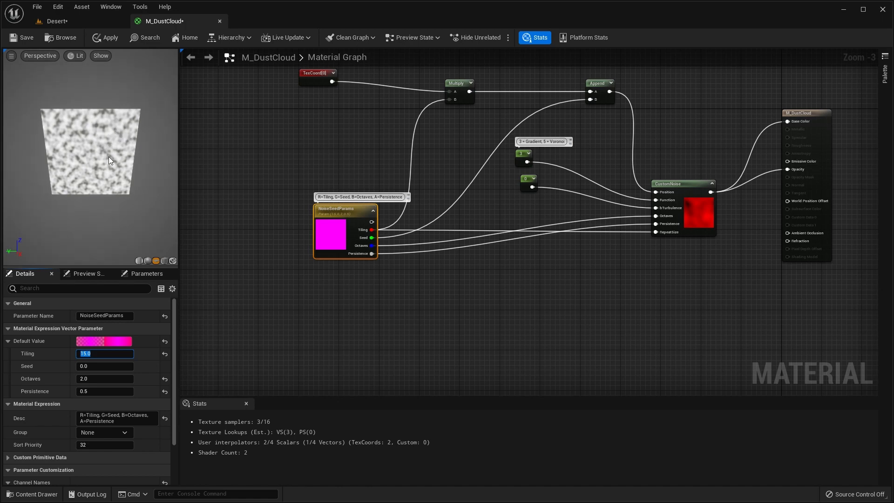
- Examine the noise pattern on the material preview plane both close up and from a distance
{"action": "scroll", "coordinate": [94, 146], "scroll_direction": "up", "scroll_amount": 5}
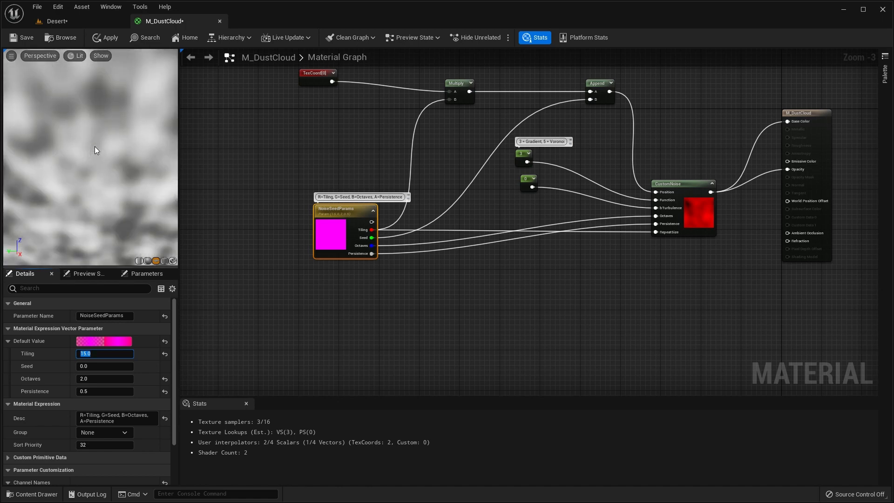
{"action": "scroll", "coordinate": [95, 150], "scroll_direction": "down", "scroll_amount": 5}
{"action": "scroll", "coordinate": [94, 150], "scroll_direction": "up", "scroll_amount": 5}
{"action": "scroll", "coordinate": [95, 150], "scroll_direction": "down", "scroll_amount": 5}
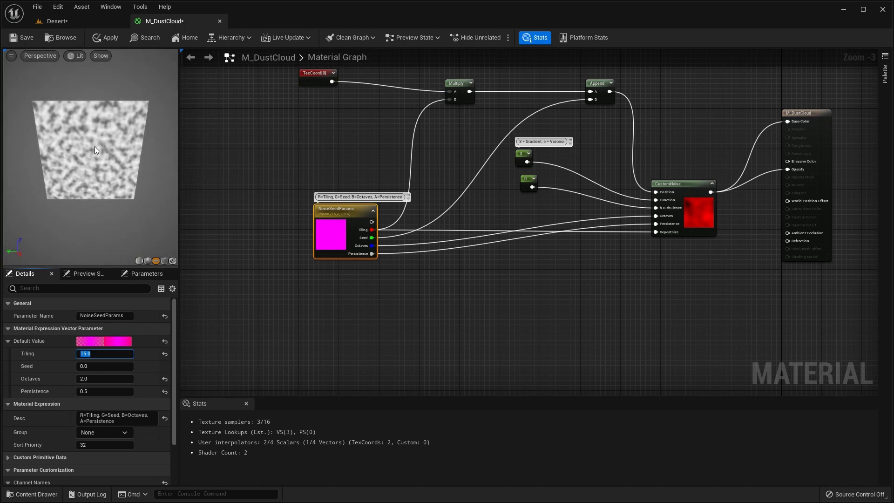
{"action": "scroll", "coordinate": [95, 150], "scroll_direction": "up", "scroll_amount": 6}
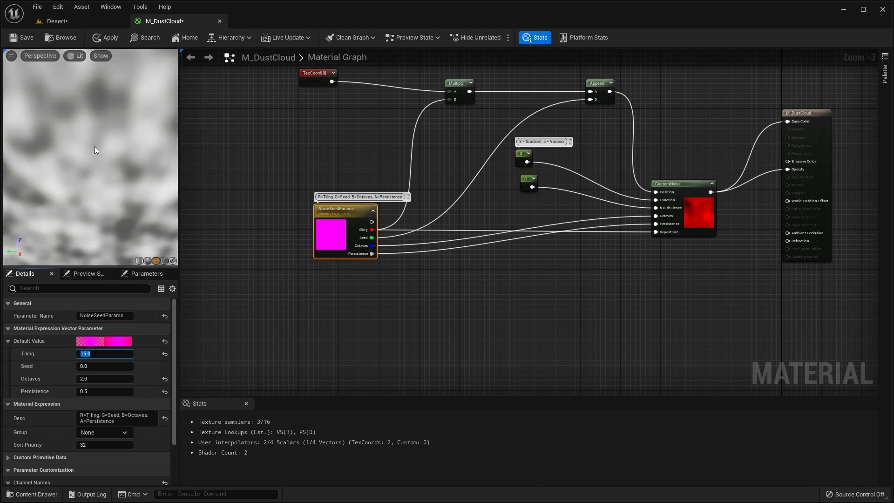
{"action": "scroll", "coordinate": [94, 149], "scroll_direction": "down", "scroll_amount": 2}
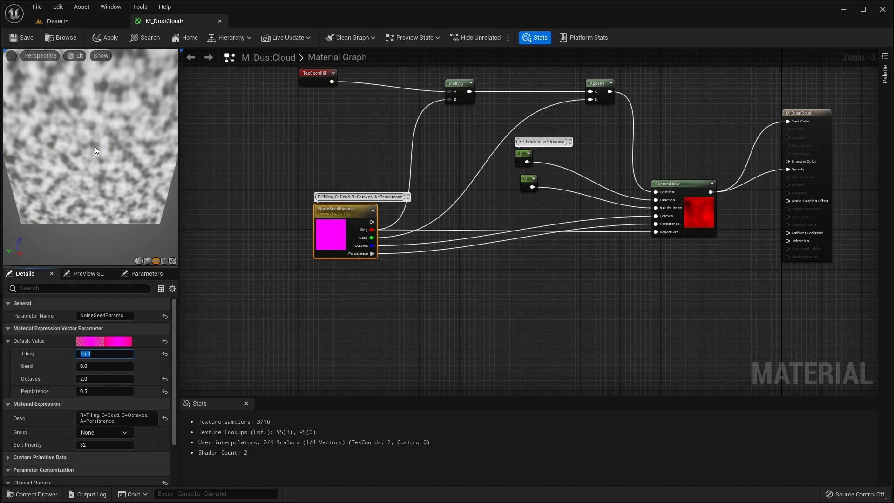
{"action": "scroll", "coordinate": [95, 149], "scroll_direction": "up", "scroll_amount": 6}
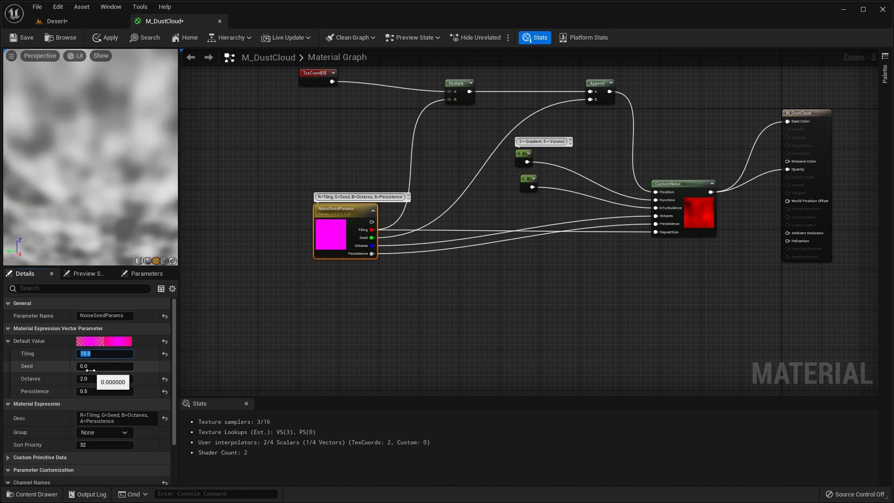
- Set the default Octaves value of NoiseSeedParams to 7
{"action": "key", "text": "Return"}
{"action": "left_click", "coordinate": [105, 378]}
{"action": "type", "text": "7"}
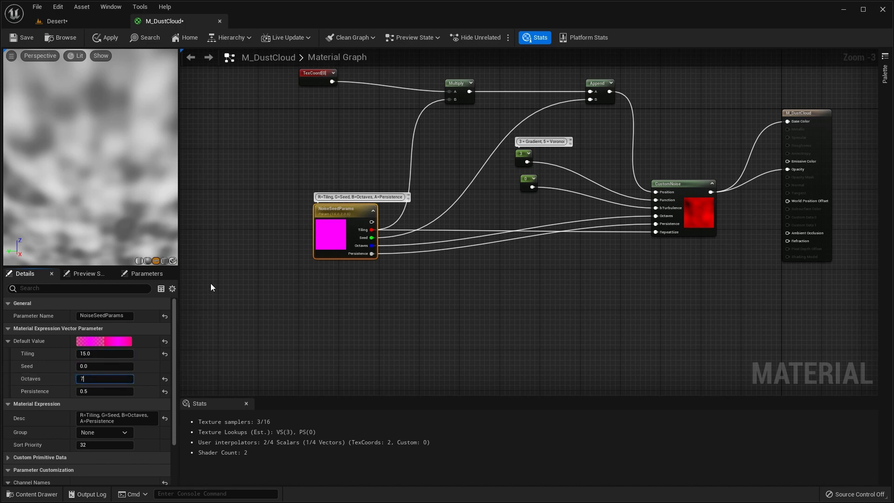
{"action": "key", "text": "Return"}
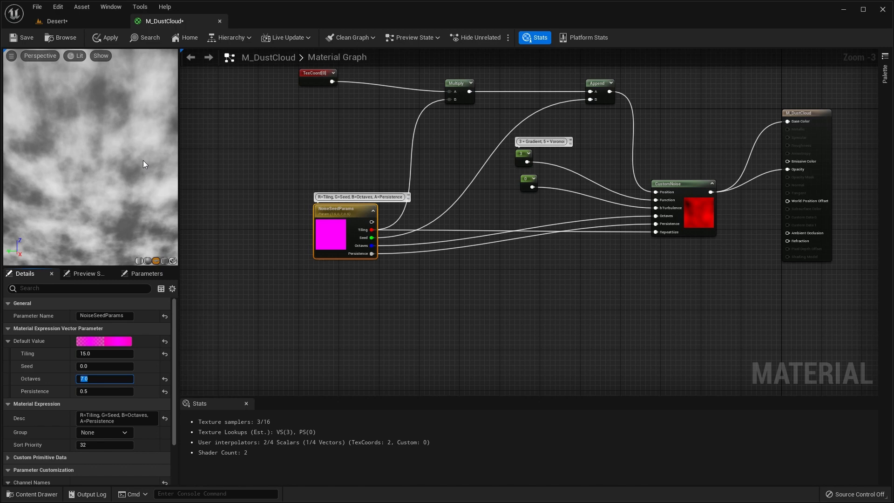
- Try Persistence values of 1 and 0 on NoiseSeedParams and set it back to 0.5
{"action": "key", "text": "Tab"}
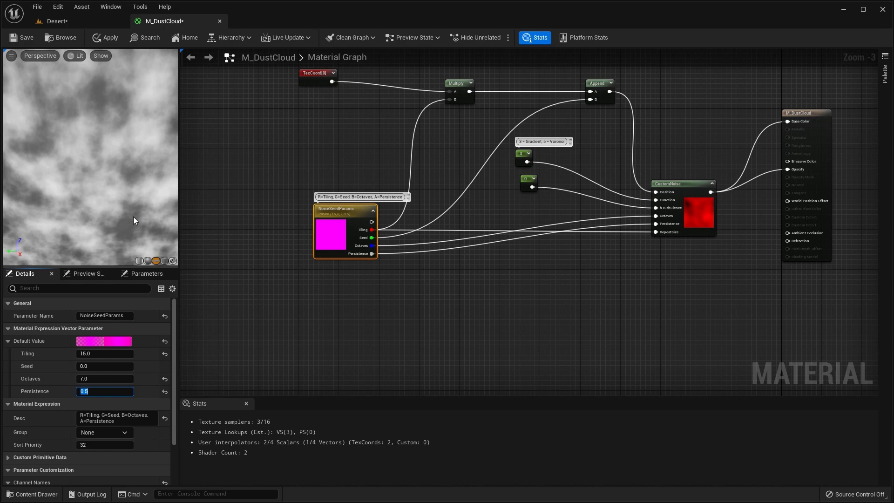
{"action": "type", "text": "1"}
{"action": "key", "text": "Return"}
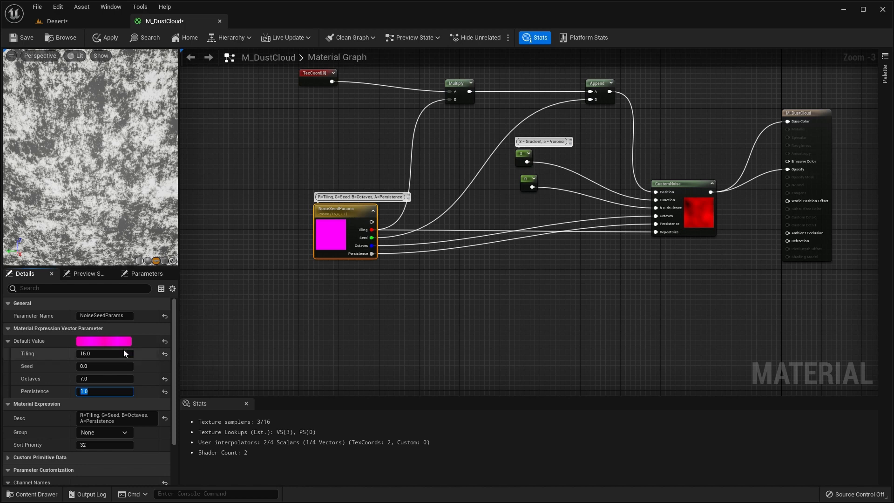
{"action": "type", "text": "0"}
{"action": "key", "text": "Return"}
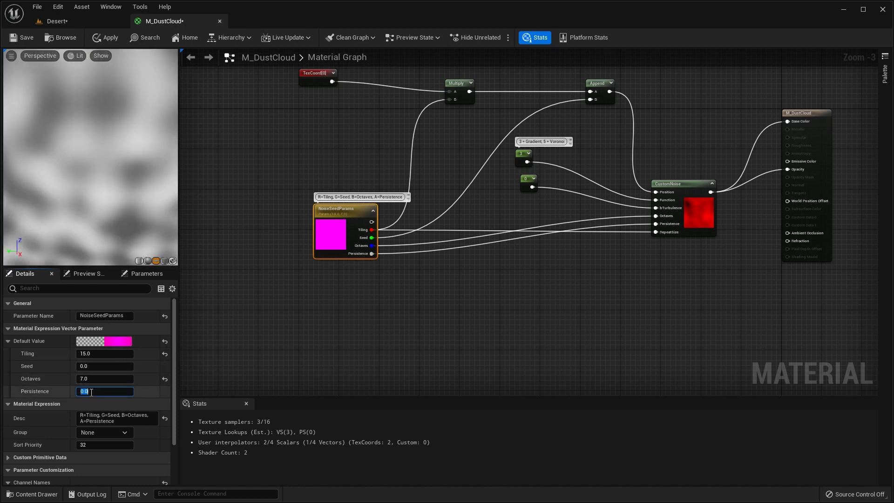
{"action": "type", "text": "0.5"}
{"action": "key", "text": "Return"}
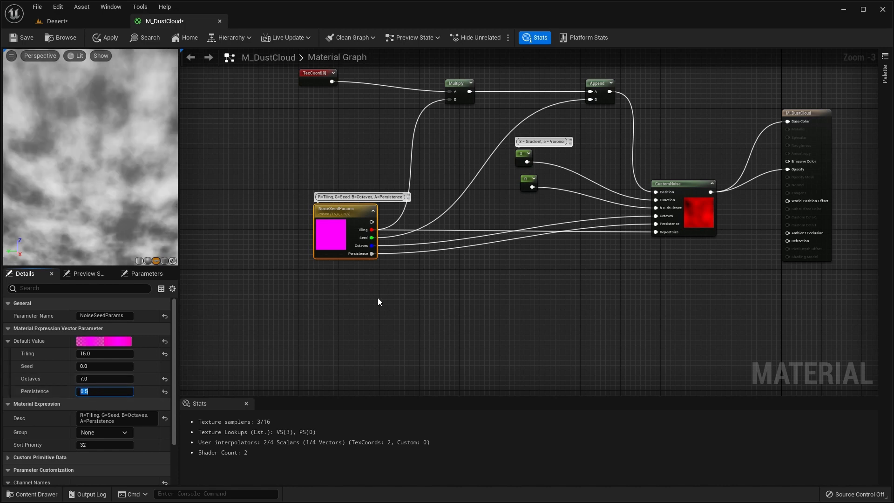
{"action": "right_click_drag", "start_coordinate": [542, 206], "coordinate": [480, 226]}
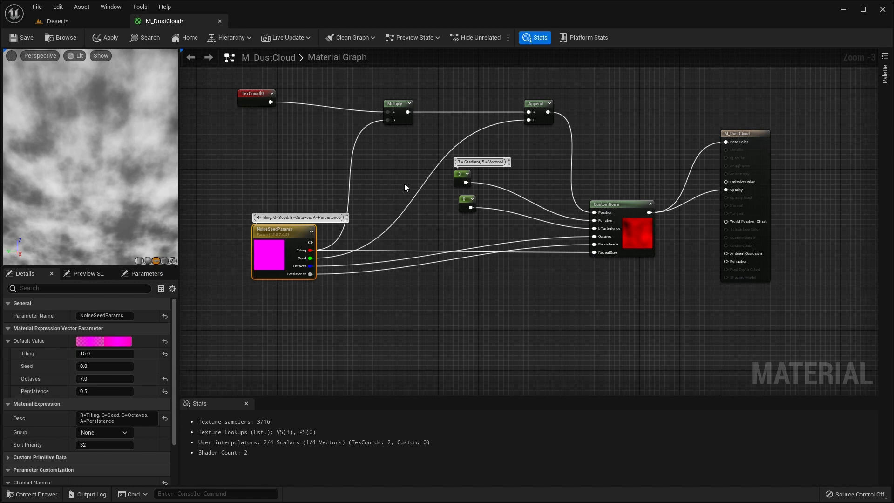
{"action": "right_click_drag", "start_coordinate": [408, 187], "coordinate": [425, 223]}
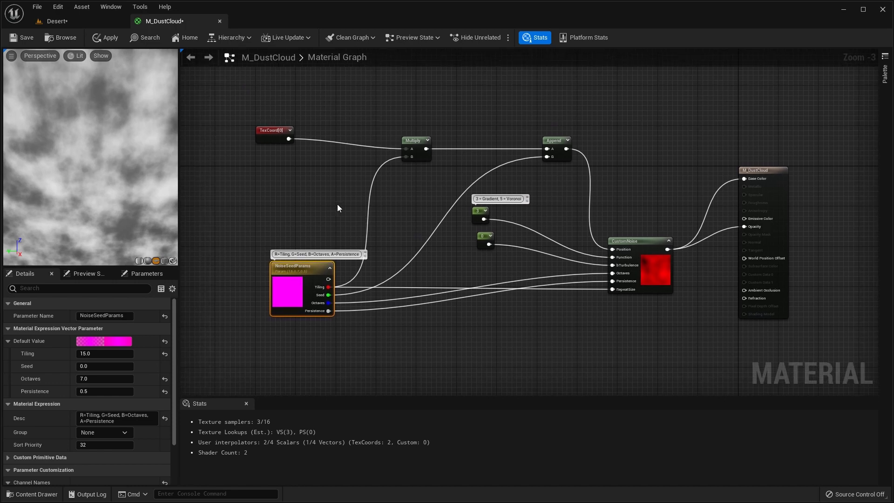
- Replace the TexCoord node with a Panner node and feed its output into the Multiply node's A input
{"action": "left_click", "coordinate": [276, 132]}
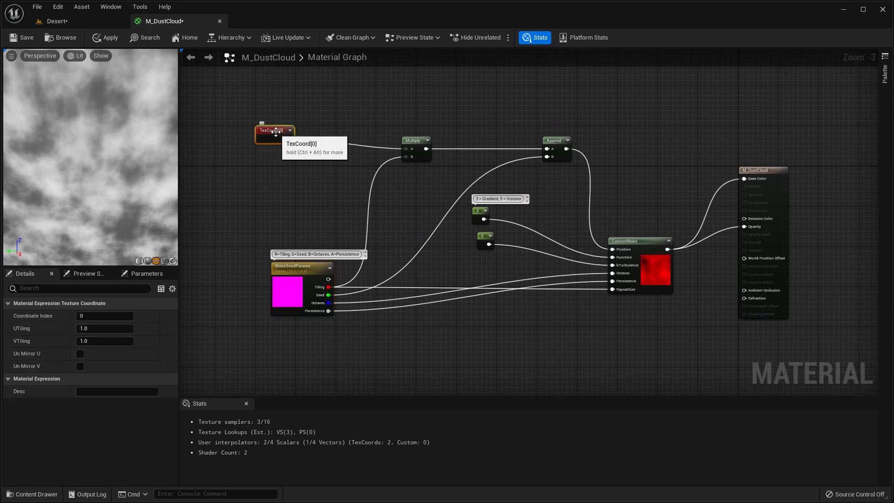
{"action": "key", "text": "Delete"}
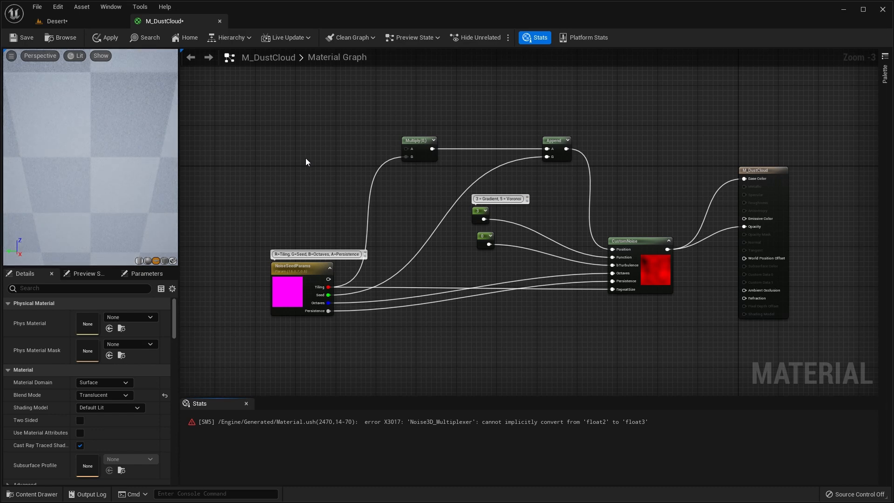
{"action": "right_click", "coordinate": [292, 135]}
{"action": "type", "text": "panner"}
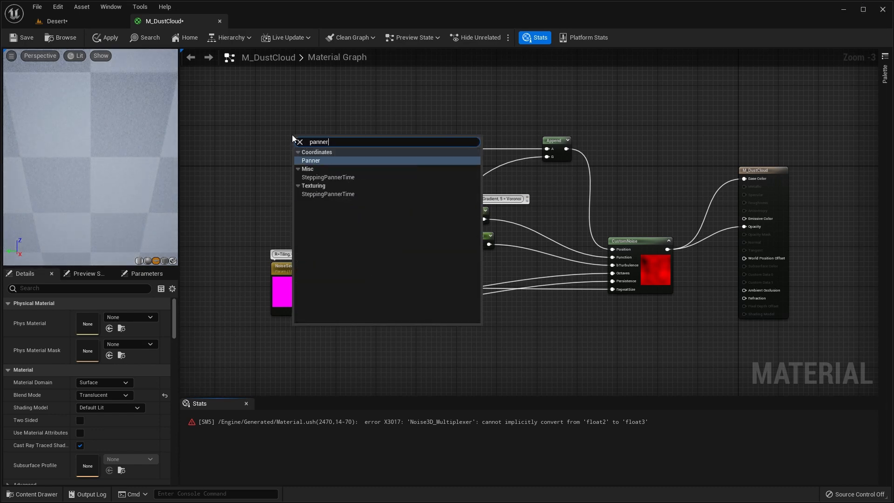
{"action": "left_click", "coordinate": [317, 160]}
{"action": "left_click_drag", "start_coordinate": [327, 138], "coordinate": [331, 125]}
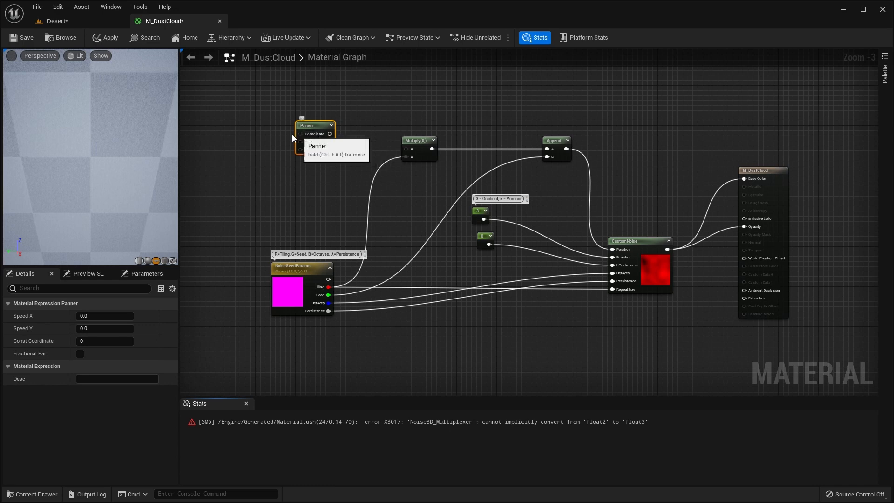
{"action": "left_click_drag", "start_coordinate": [329, 134], "coordinate": [407, 150]}
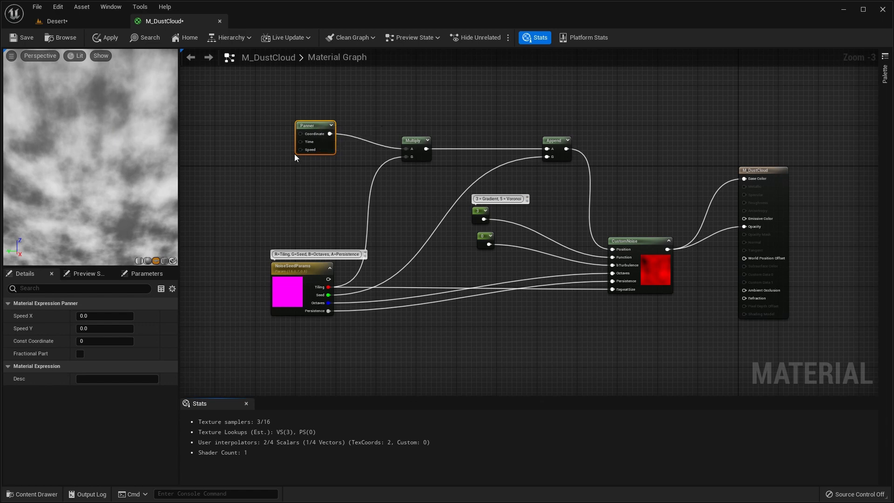
- Add a Constant4Vector node beside the Panner and convert it to a parameter named Dust Cloud
{"action": "right_click_drag", "start_coordinate": [303, 172], "coordinate": [334, 180]}
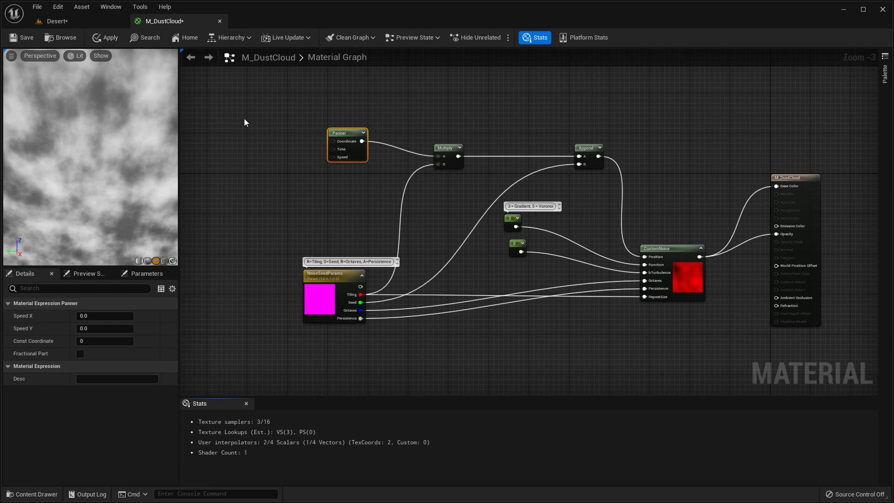
{"action": "left_click", "coordinate": [252, 165]}
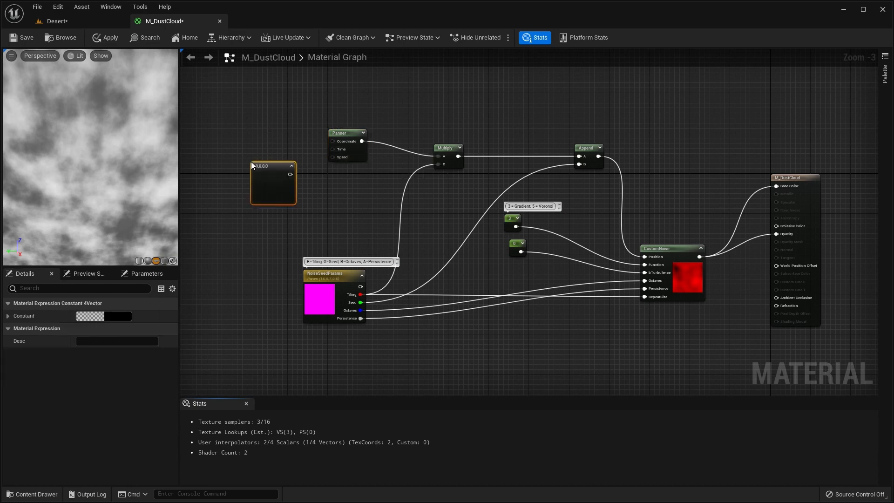
{"action": "left_click_drag", "start_coordinate": [275, 165], "coordinate": [276, 154]}
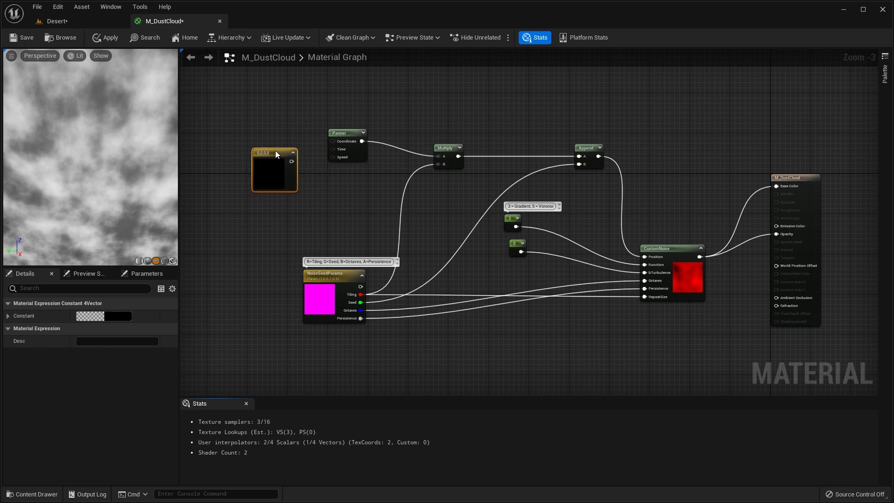
{"action": "right_click", "coordinate": [275, 155]}
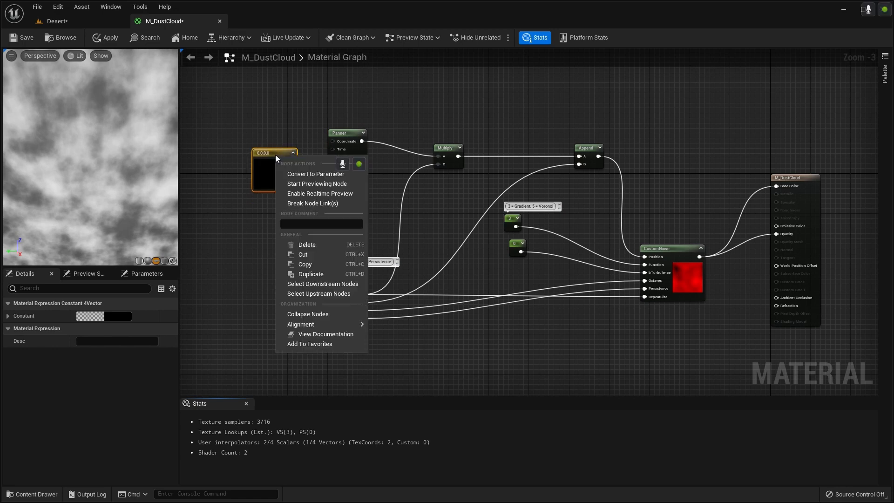
{"action": "left_click", "coordinate": [315, 173]}
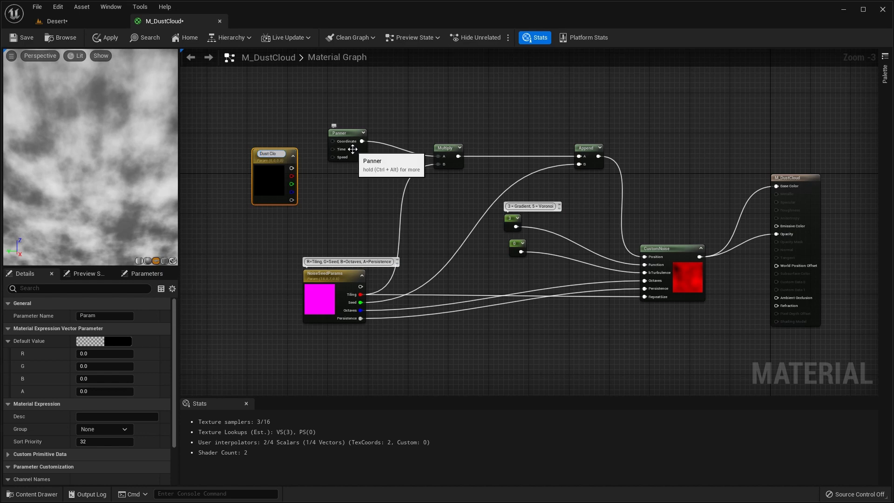
{"action": "key", "text": "Return"}
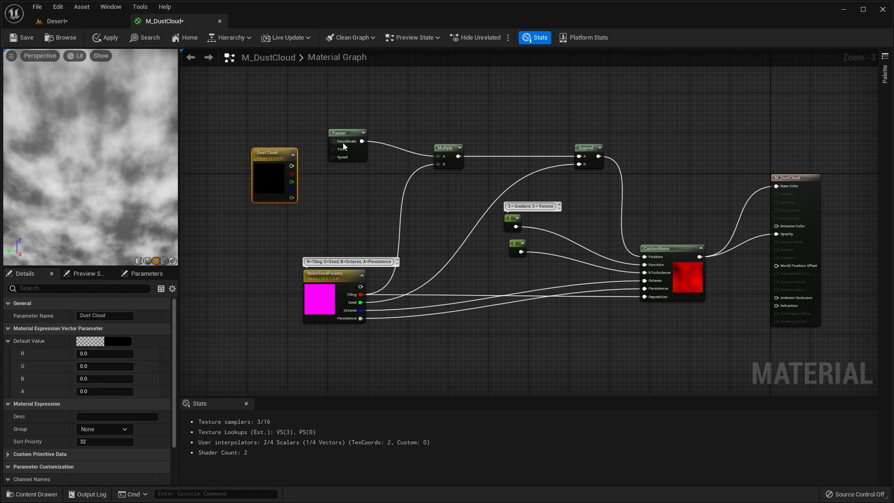
- Connect the Dust Cloud parameter to the Panner's Speed input and name its R and G channels Speed X and Speed Y
{"action": "left_click_drag", "start_coordinate": [291, 165], "coordinate": [333, 158]}
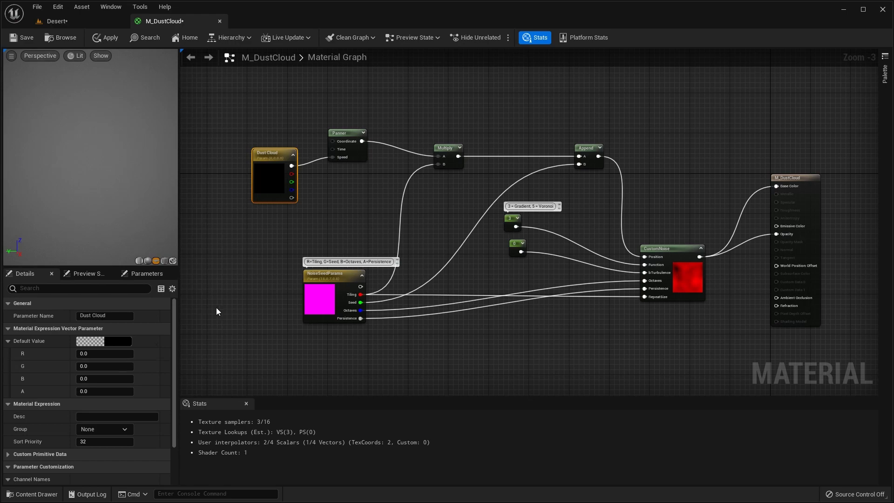
{"action": "scroll", "coordinate": [216, 309], "scroll_direction": "down", "scroll_amount": 4}
{"action": "scroll", "coordinate": [216, 310], "scroll_direction": "up", "scroll_amount": 4}
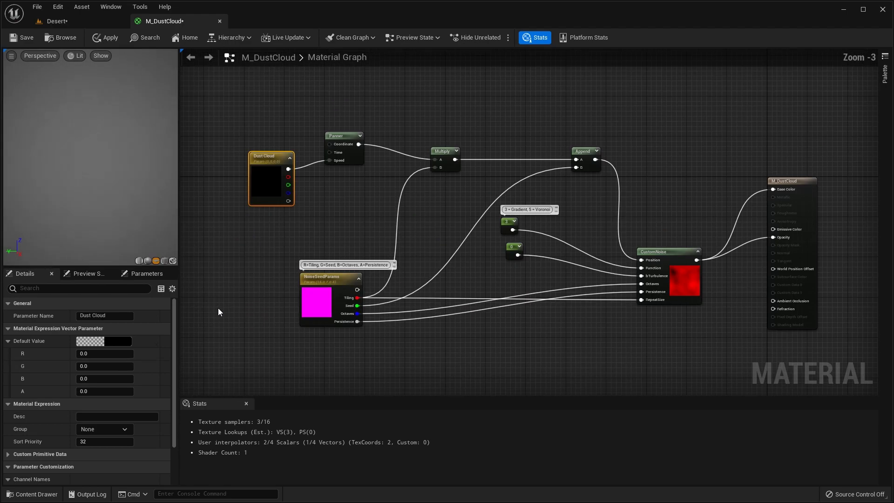
{"action": "scroll", "coordinate": [239, 248], "scroll_direction": "up", "scroll_amount": 1}
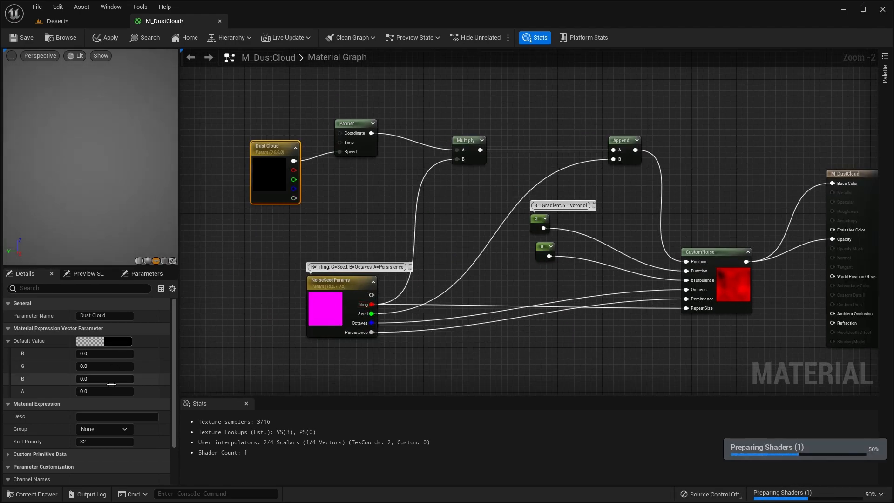
{"action": "left_click_drag", "start_coordinate": [174, 335], "coordinate": [176, 381]}
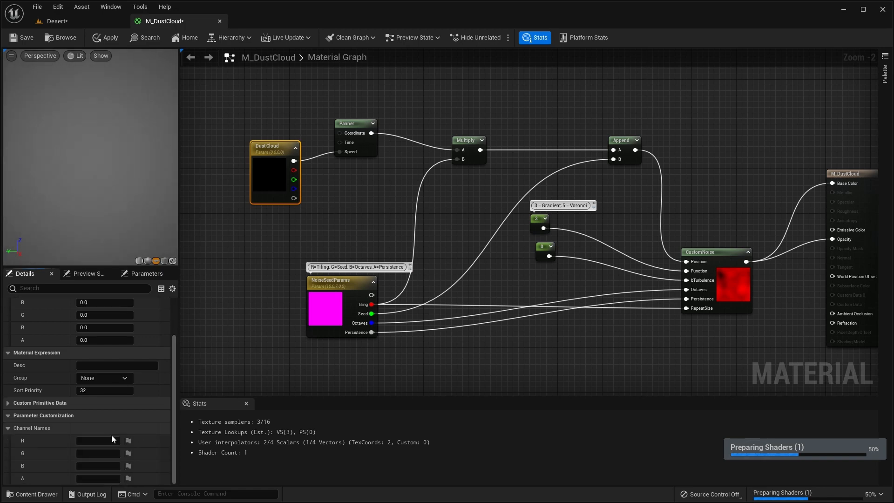
{"action": "left_click", "coordinate": [88, 441]}
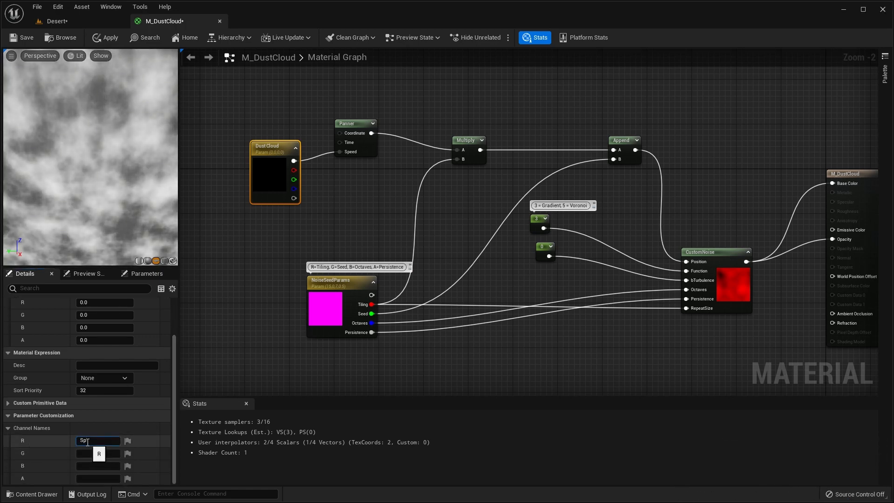
{"action": "key", "text": "Return"}
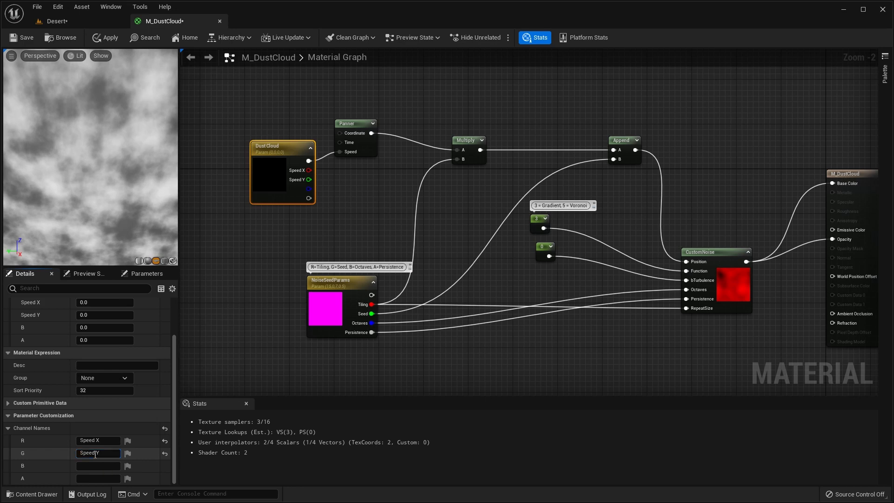
- Set the Dust Cloud parameter's Speed X to 0.01 and Speed Y to 0.05, and save the material
{"action": "left_click", "coordinate": [84, 302]}
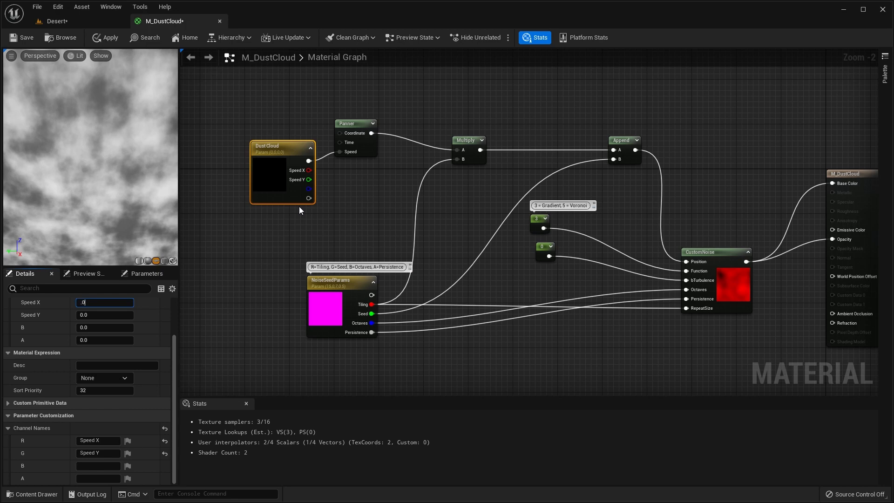
{"action": "type", "text": "0.01"}
{"action": "key", "text": "Return"}
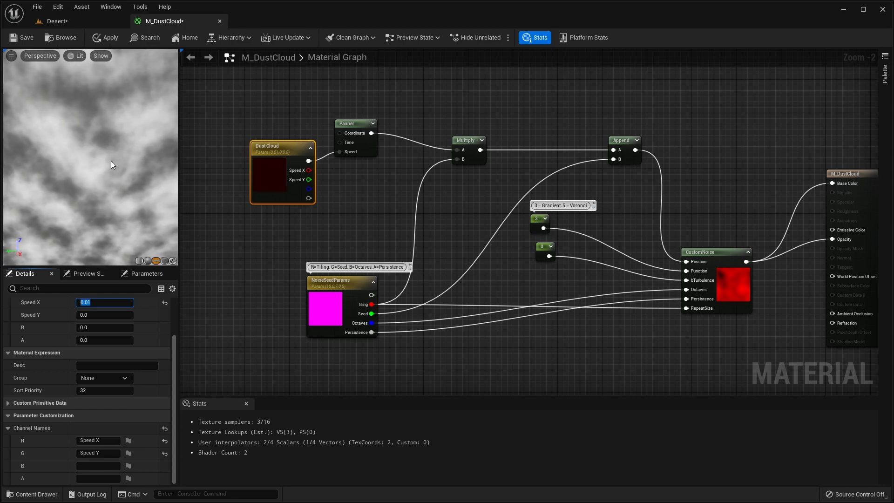
{"action": "left_click", "coordinate": [96, 315]}
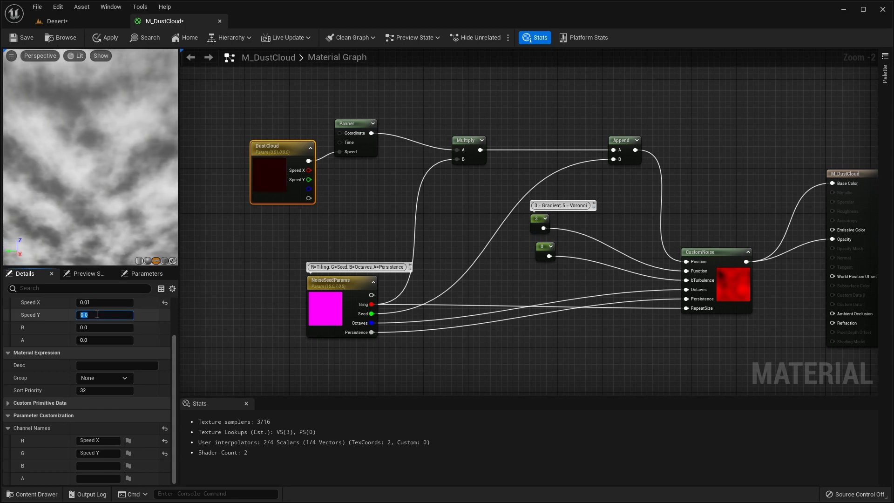
{"action": "type", "text": ".05"}
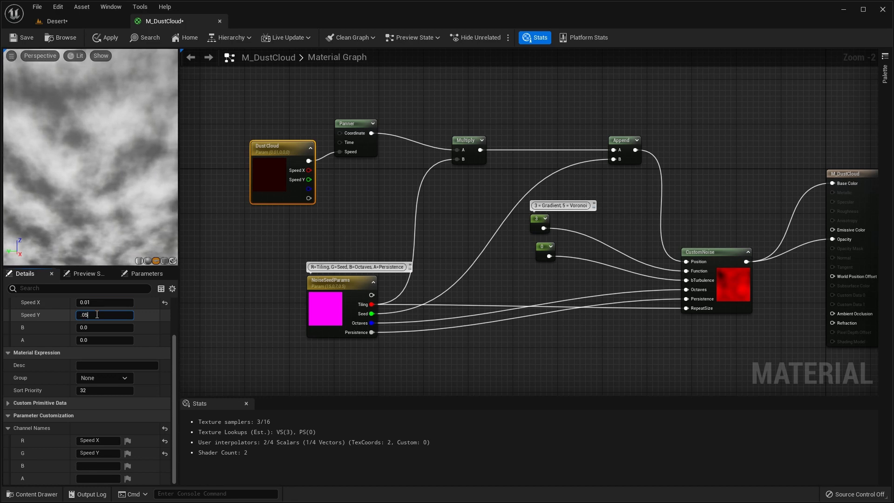
{"action": "key", "text": "Return"}
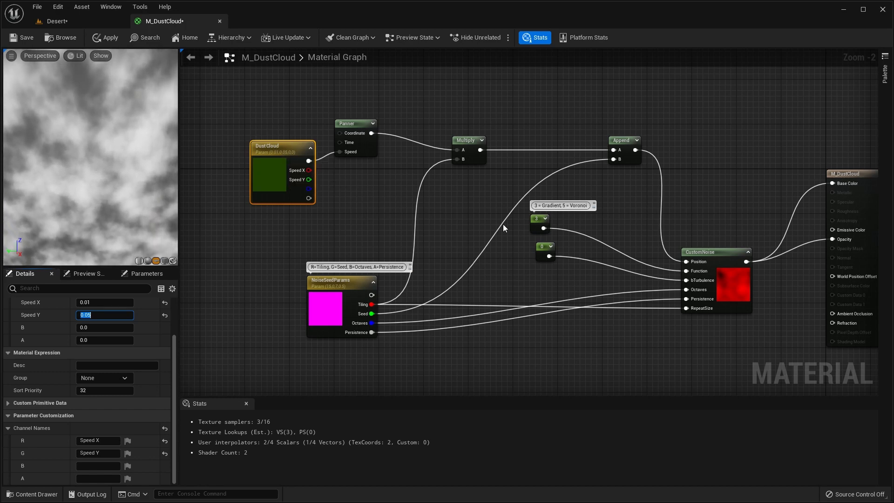
{"action": "right_click_drag", "start_coordinate": [460, 219], "coordinate": [357, 150]}
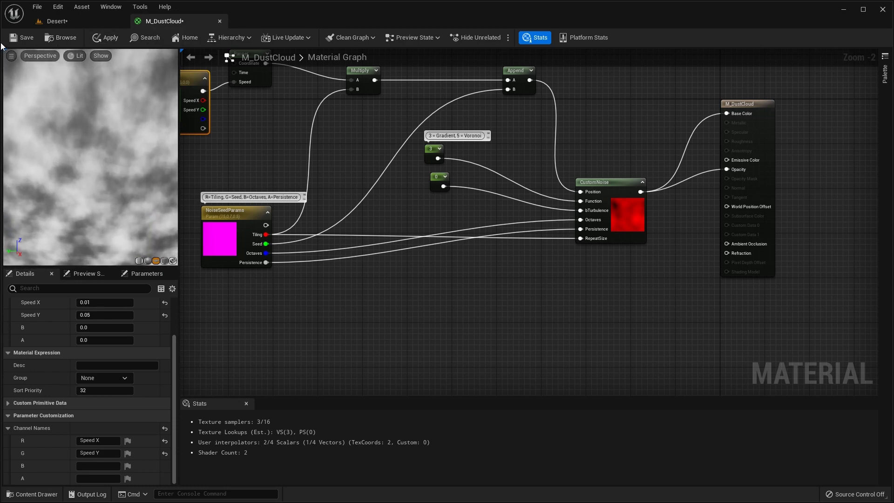
{"action": "left_click", "coordinate": [25, 38]}
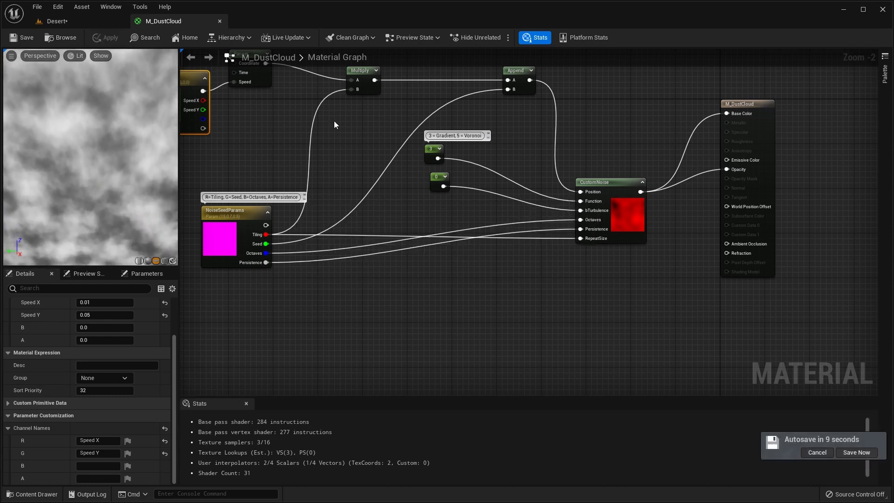
- Open the Desert level's default pawn class blueprint, BP_ThirdPersonCharacter, and show its 3D viewport
{"action": "left_click", "coordinate": [85, 21]}
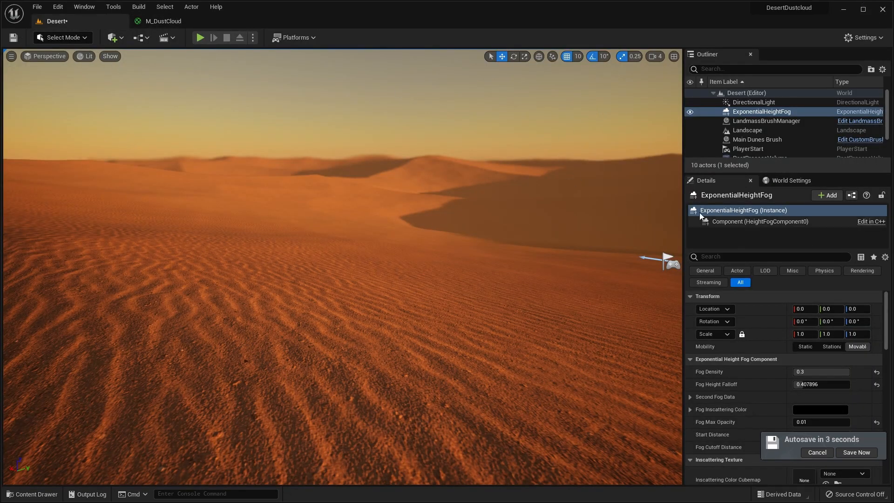
{"action": "left_click", "coordinate": [795, 181]}
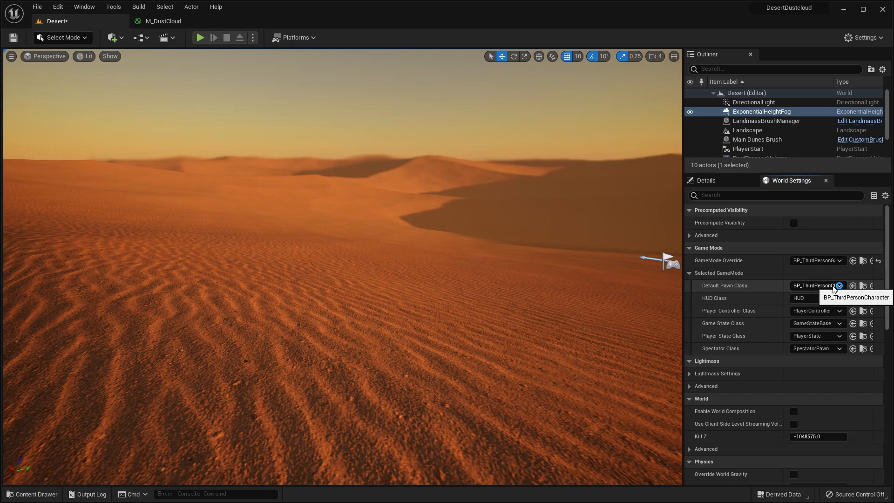
{"action": "left_click", "coordinate": [864, 287]}
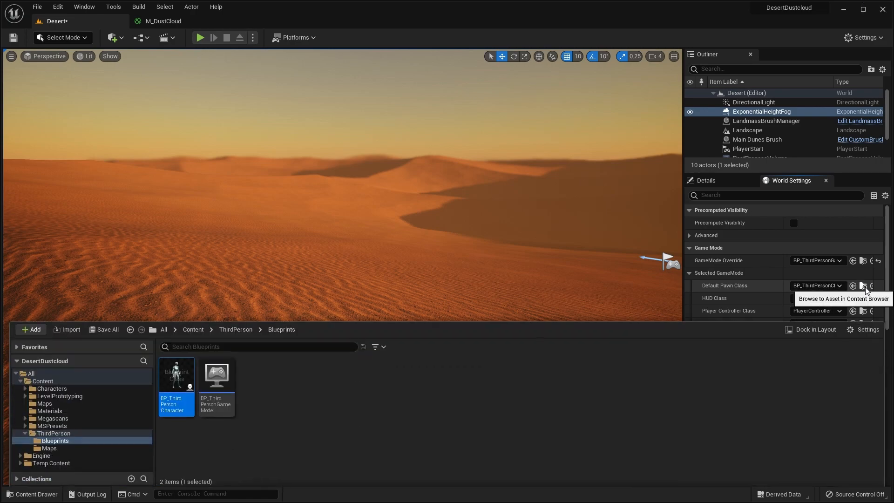
{"action": "double_click", "coordinate": [182, 379]}
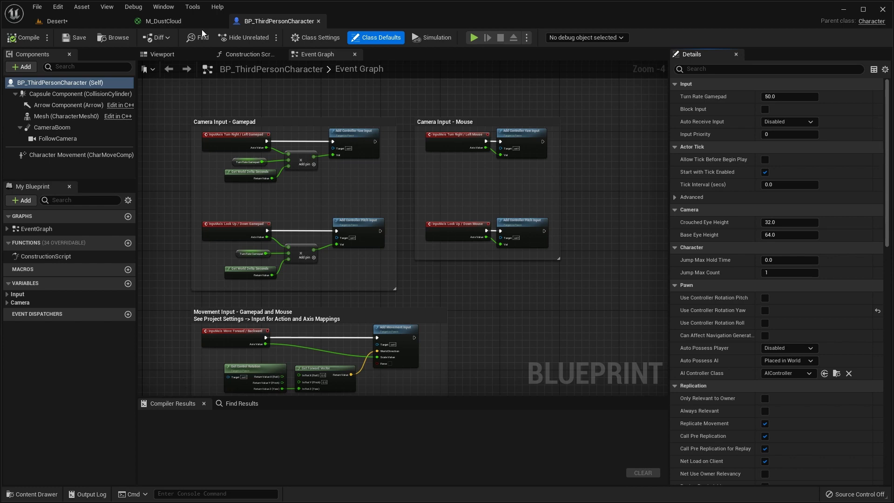
{"action": "left_click", "coordinate": [180, 50]}
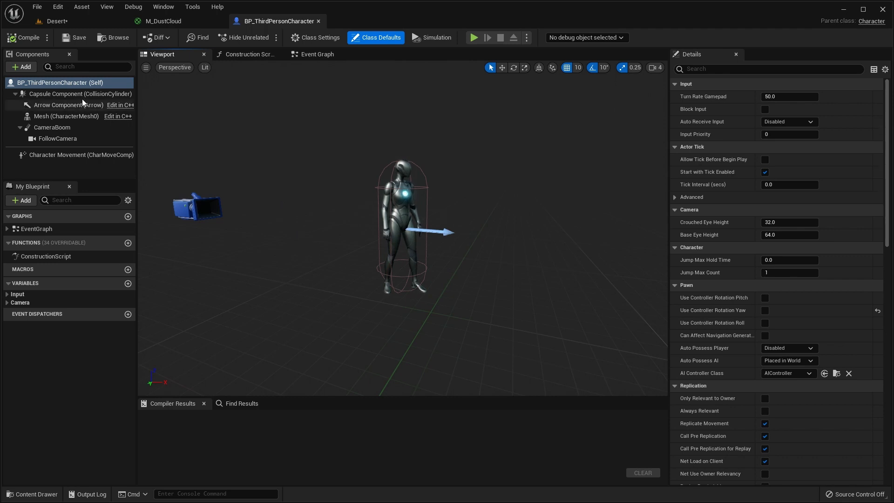
- Add a Plane component to the character blueprint and name it Dust Plane
{"action": "left_click", "coordinate": [25, 67]}
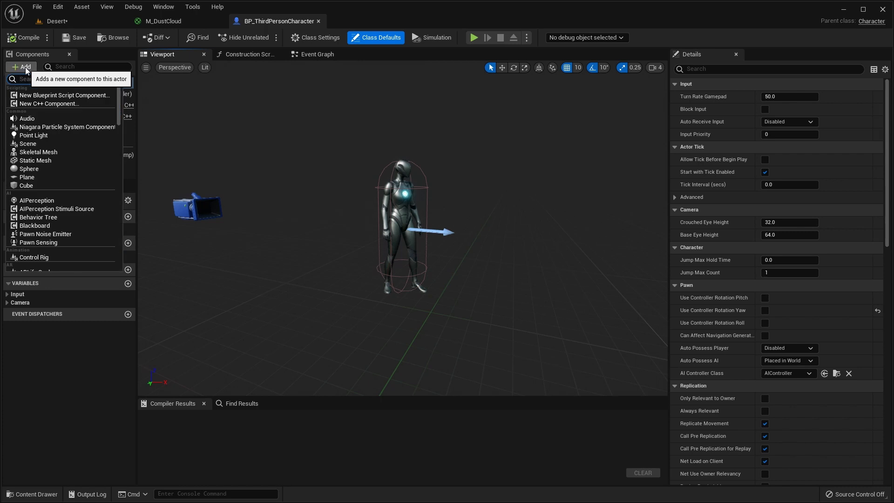
{"action": "type", "text": "imag"}
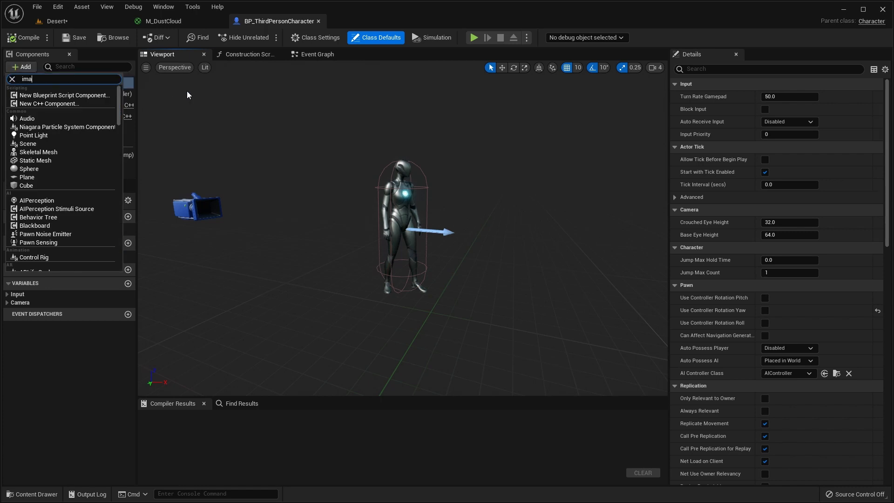
{"action": "key", "text": "BackSpace"}
{"action": "key", "text": "BackSpace"}
{"action": "key", "text": "BackSpace"}
{"action": "key", "text": "BackSpace"}
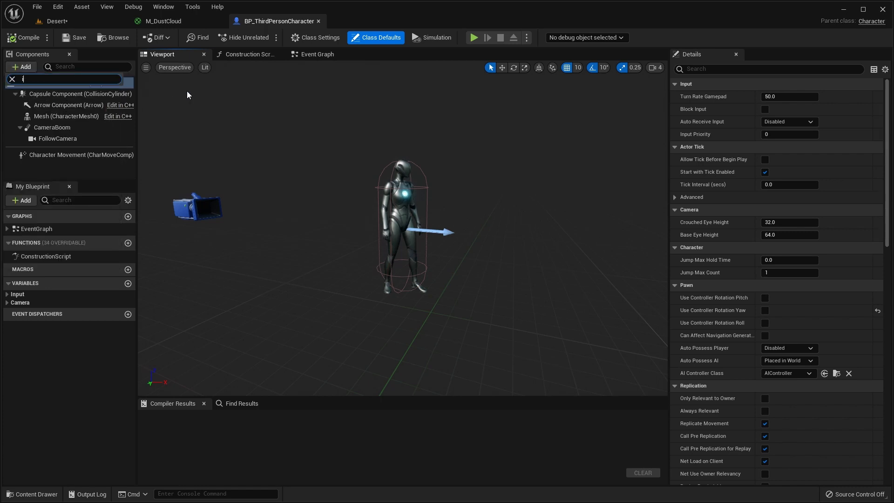
{"action": "type", "text": "plane"}
{"action": "key", "text": "Return"}
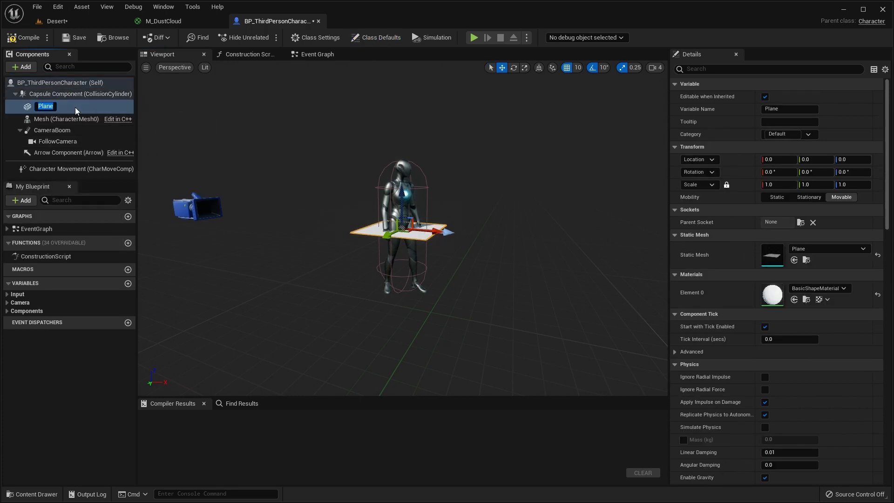
{"action": "type", "text": "Dust Plane"}
{"action": "key", "text": "Return"}
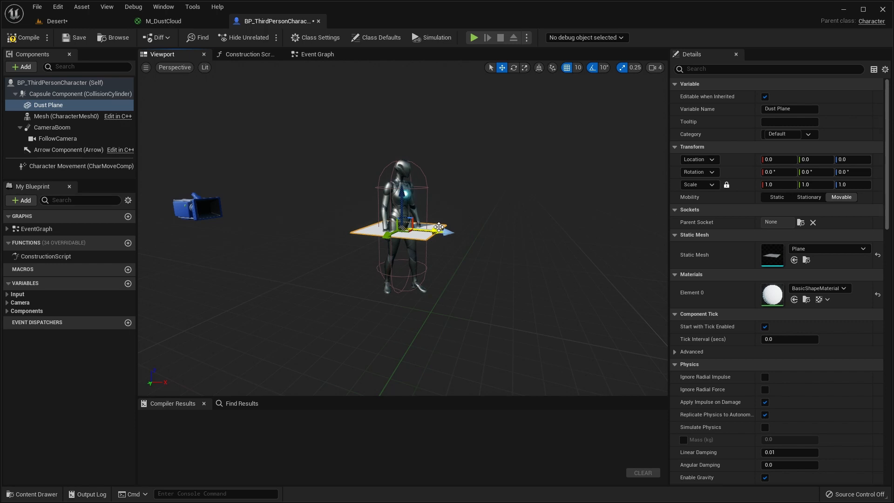
- Rotate the Dust Plane 90° about Y to stand upright and move it in front of the character to X location 170
{"action": "key", "text": "e"}
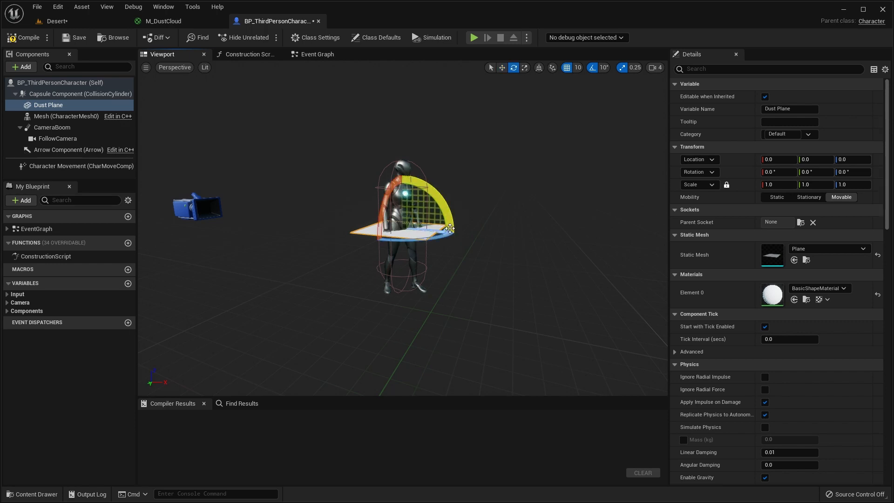
{"action": "left_click_drag", "start_coordinate": [447, 214], "coordinate": [403, 169]}
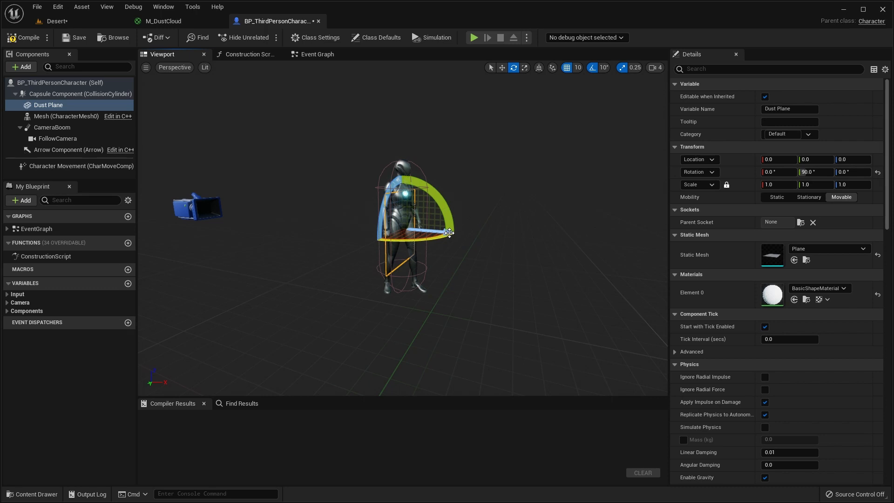
{"action": "key", "text": "w"}
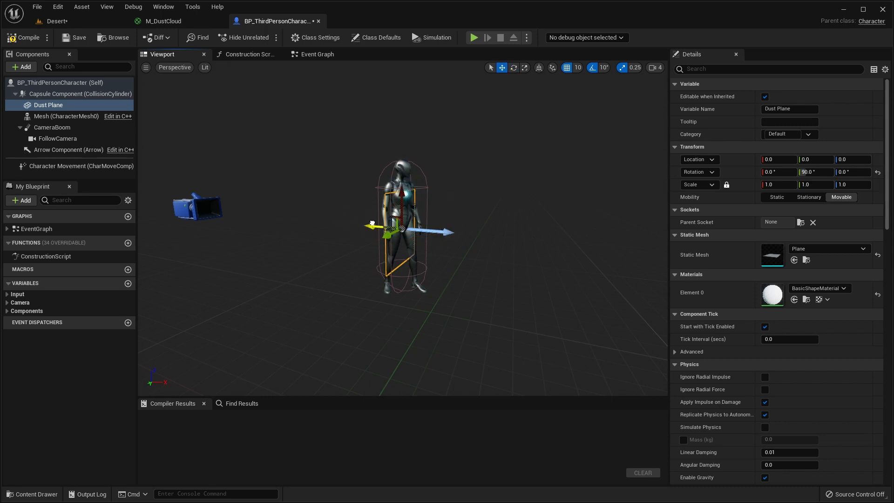
{"action": "left_click_drag", "start_coordinate": [372, 224], "coordinate": [505, 241]}
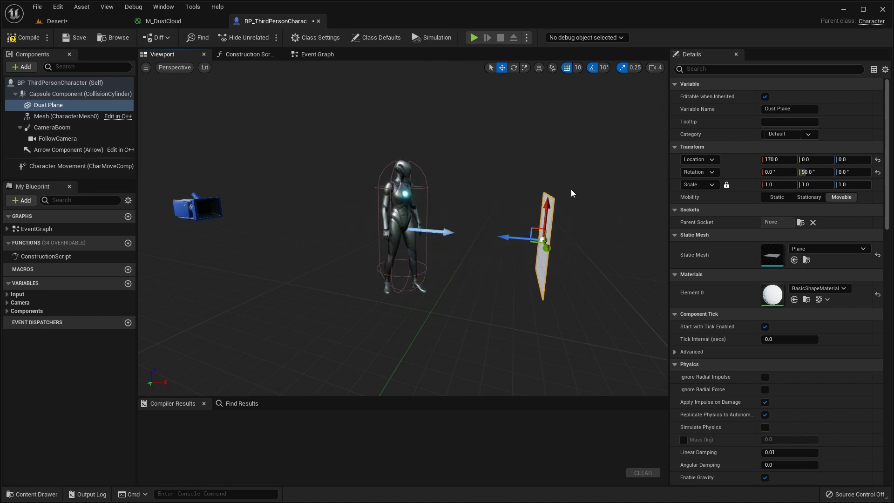
- Lock the Dust Plane's scale proportions and scale it uniformly to 4
{"action": "left_click", "coordinate": [727, 184]}
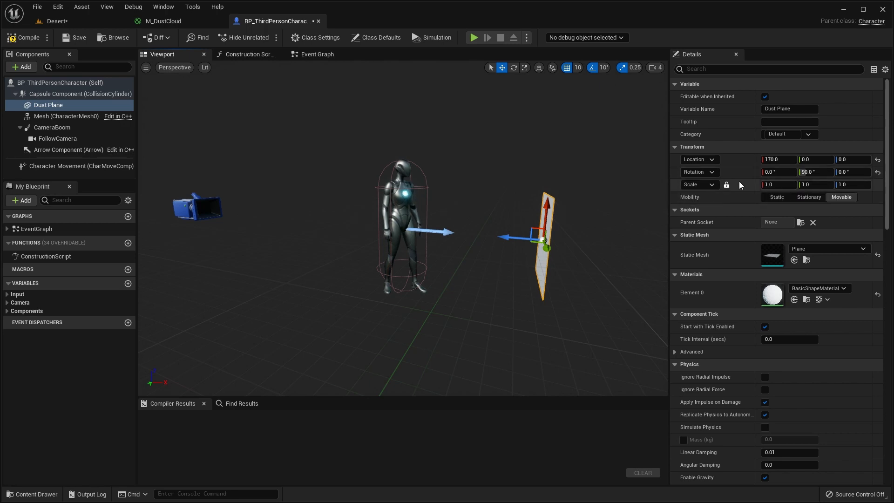
{"action": "left_click", "coordinate": [769, 185]}
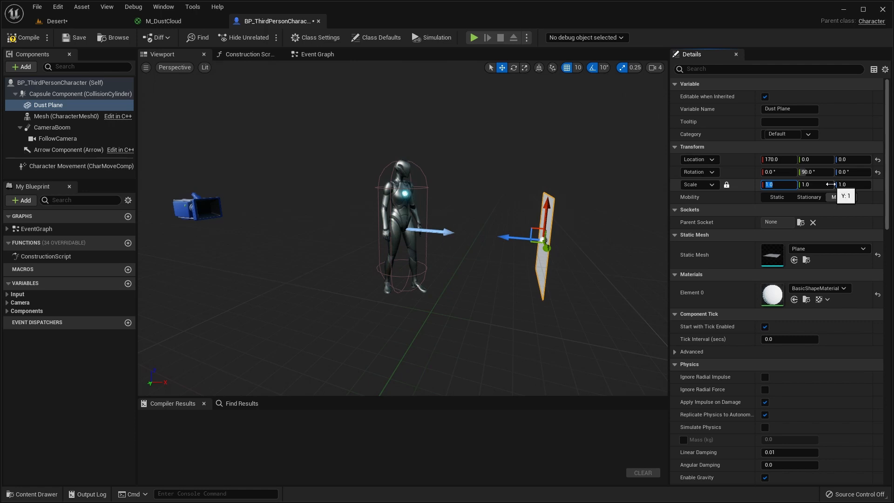
{"action": "type", "text": "4"}
{"action": "key", "text": "Return"}
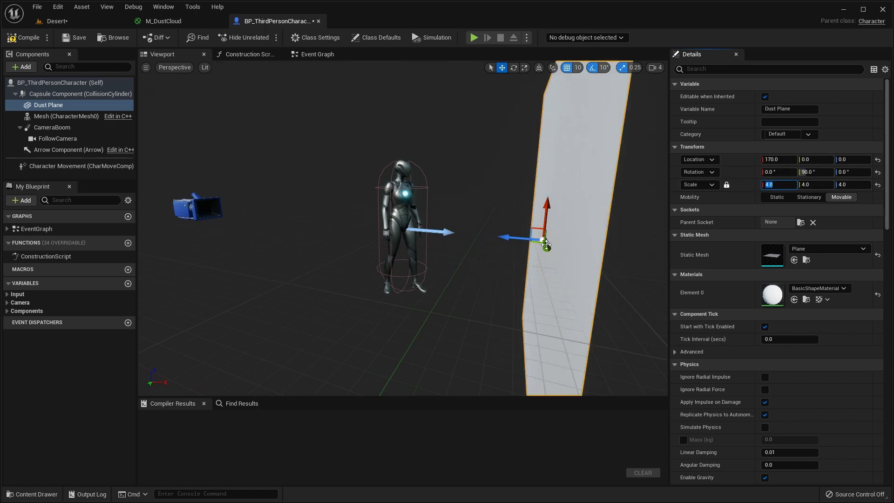
- Assign the M_DustCloud material to the Dust Plane's Element 0 slot
{"action": "left_click_drag", "start_coordinate": [471, 192], "coordinate": [582, 192], "text": "alt"}
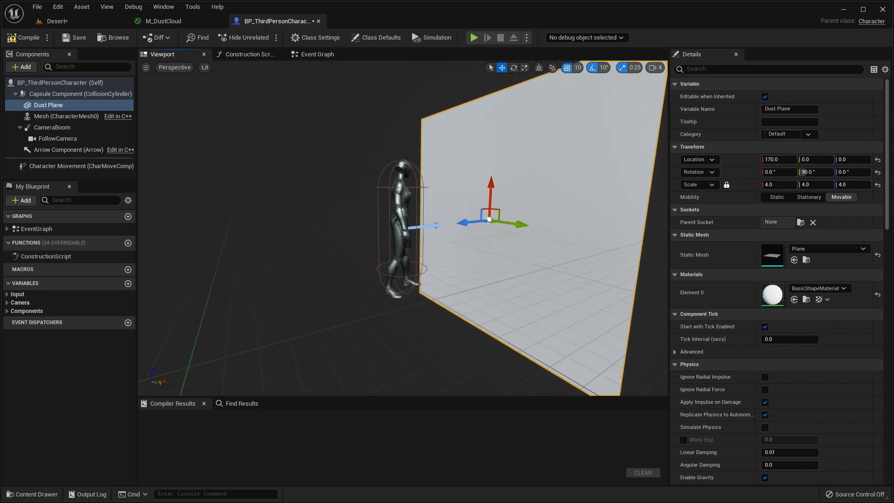
{"action": "scroll", "coordinate": [470, 191], "scroll_direction": "down", "scroll_amount": 5}
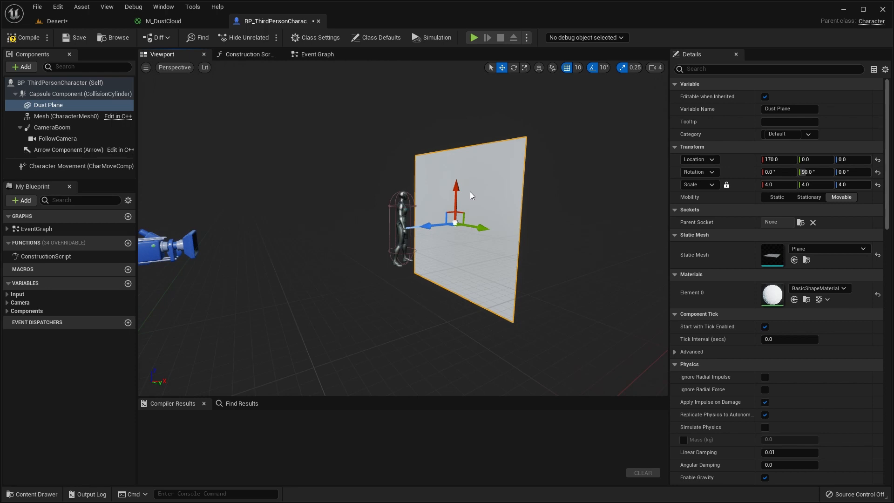
{"action": "scroll", "coordinate": [470, 191], "scroll_direction": "up", "scroll_amount": 2}
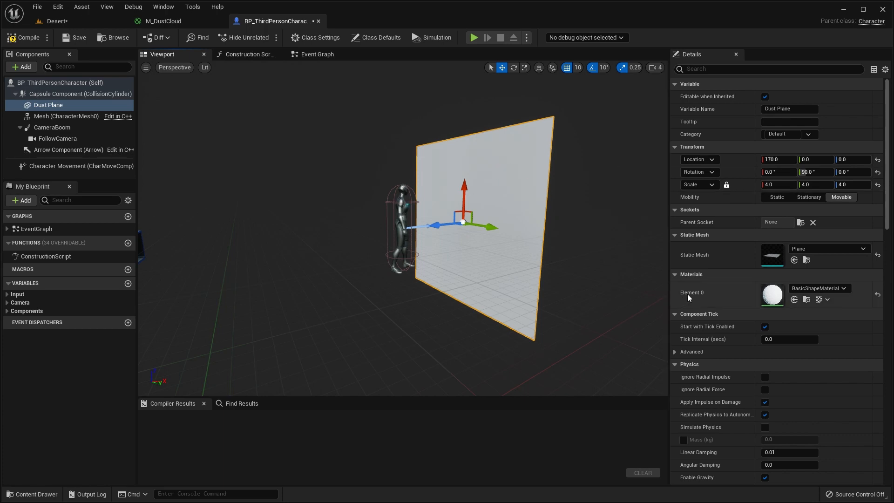
{"action": "left_click", "coordinate": [845, 289]}
{"action": "type", "text": "dust"}
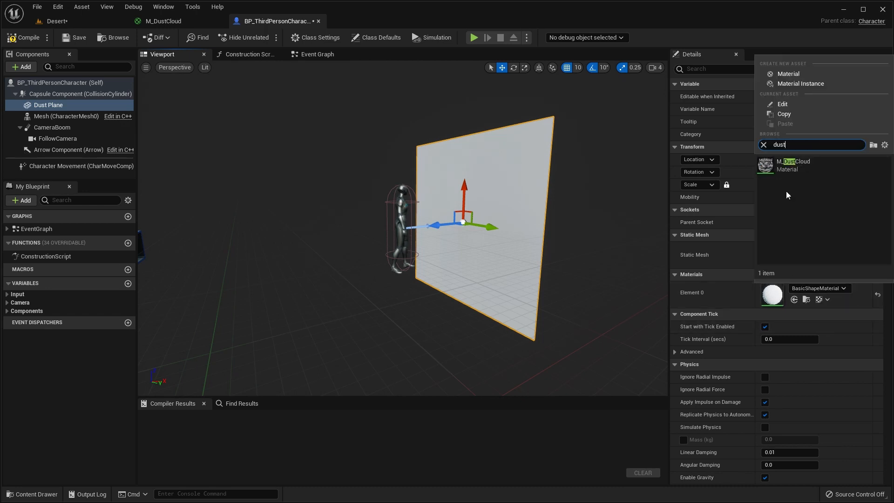
{"action": "left_click", "coordinate": [797, 166]}
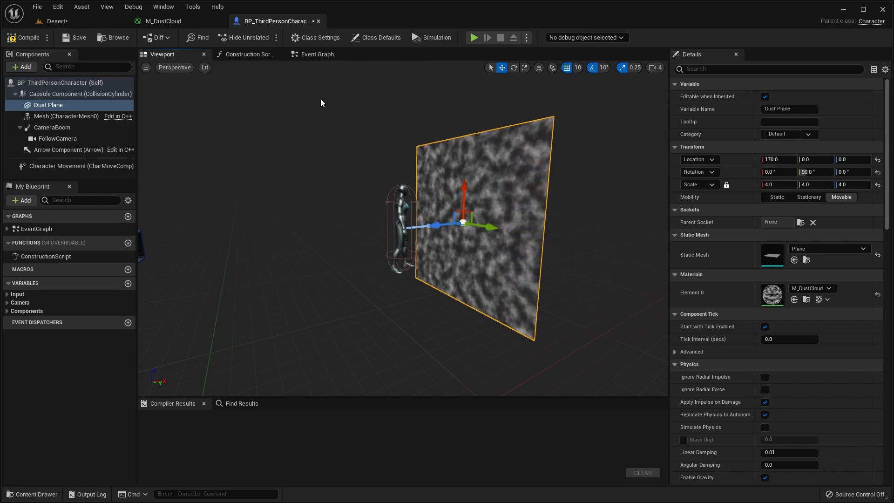
- Play the level and run the character in different directions to check how the Dust Plane moves with it, and stop the preview
{"action": "key", "text": "alt+p"}
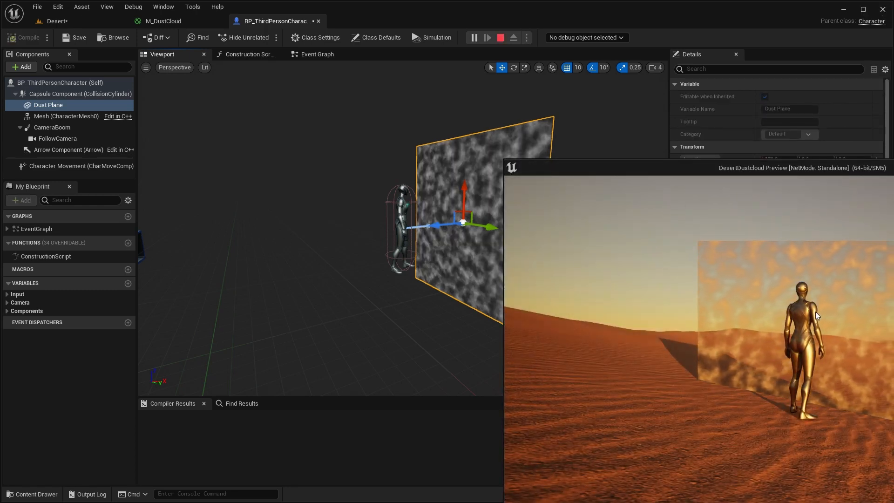
{"action": "left_click_drag", "start_coordinate": [794, 168], "coordinate": [516, 87]}
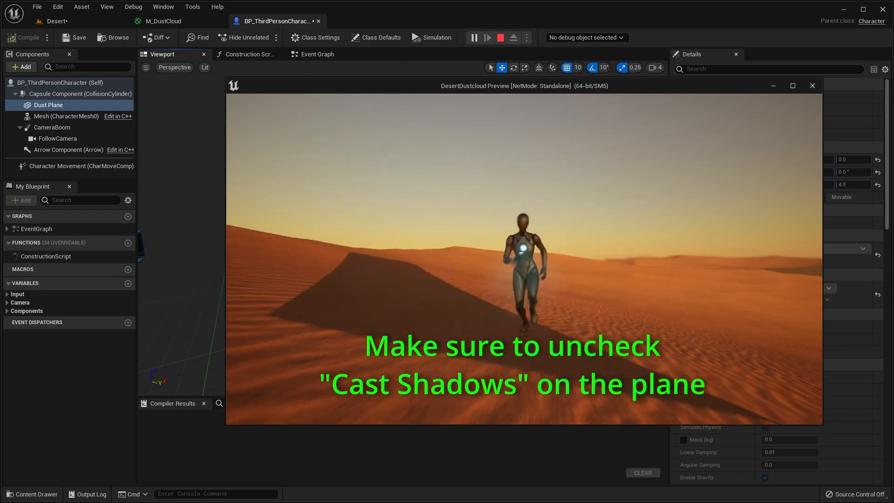
{"action": "key", "text": "w"}
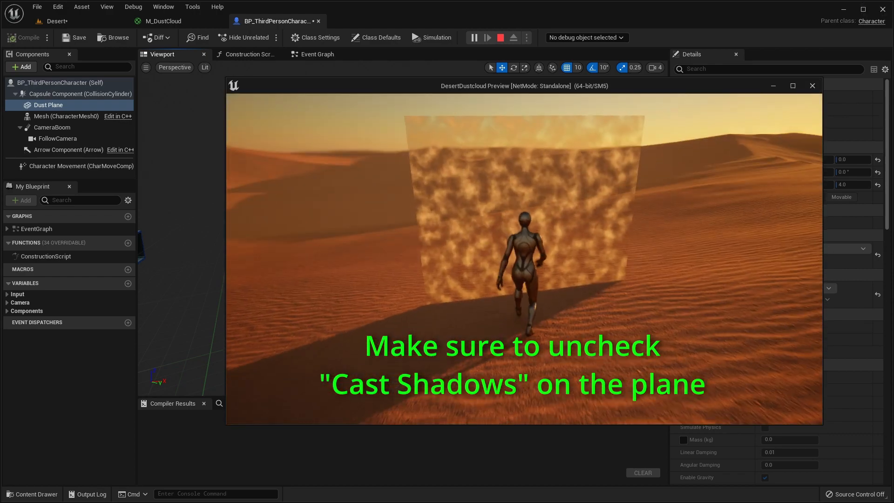
{"action": "key", "text": "a"}
{"action": "key", "text": "s"}
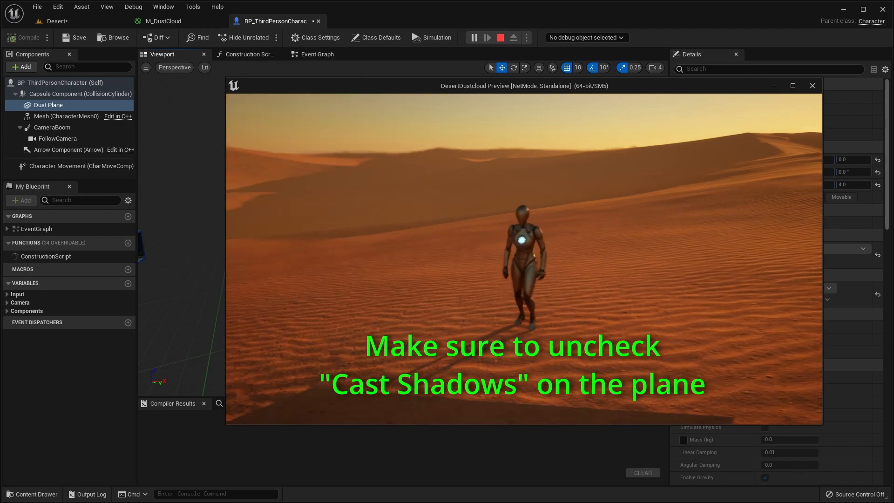
{"action": "key", "text": "d"}
{"action": "key", "text": "w"}
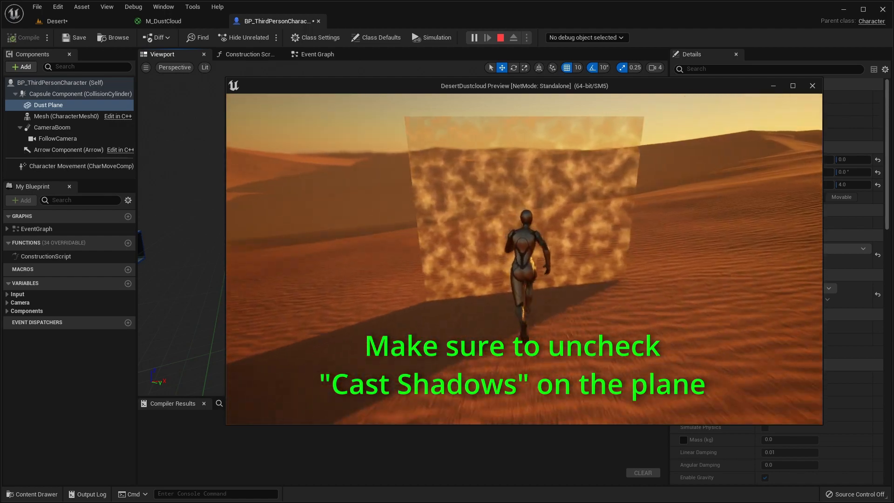
{"action": "key", "text": "d"}
{"action": "key", "text": "a"}
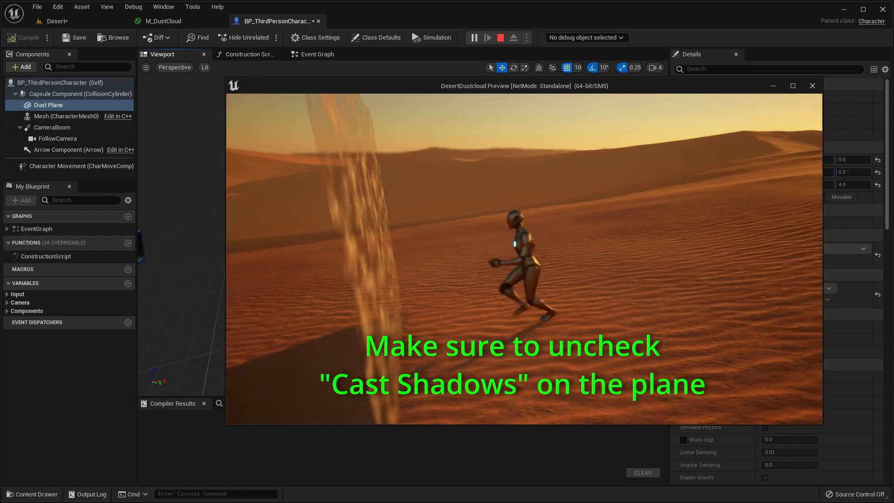
{"action": "key", "text": "w"}
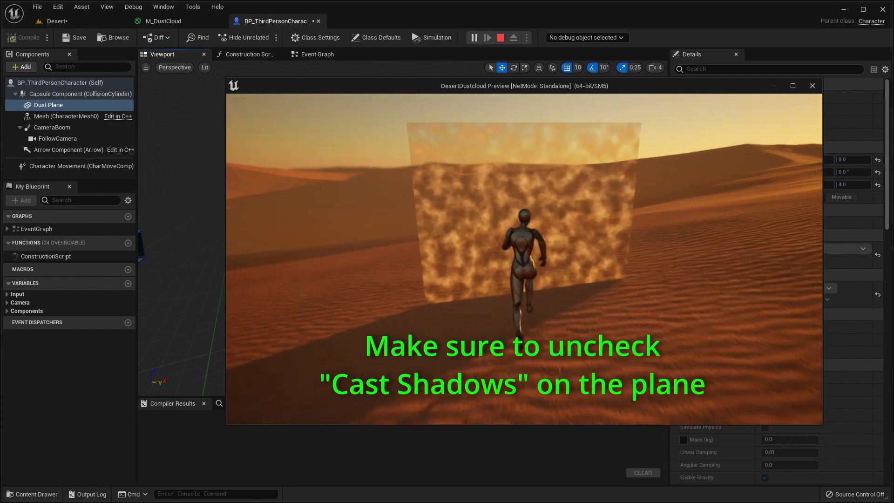
{"action": "key", "text": "d"}
{"action": "key", "text": "a"}
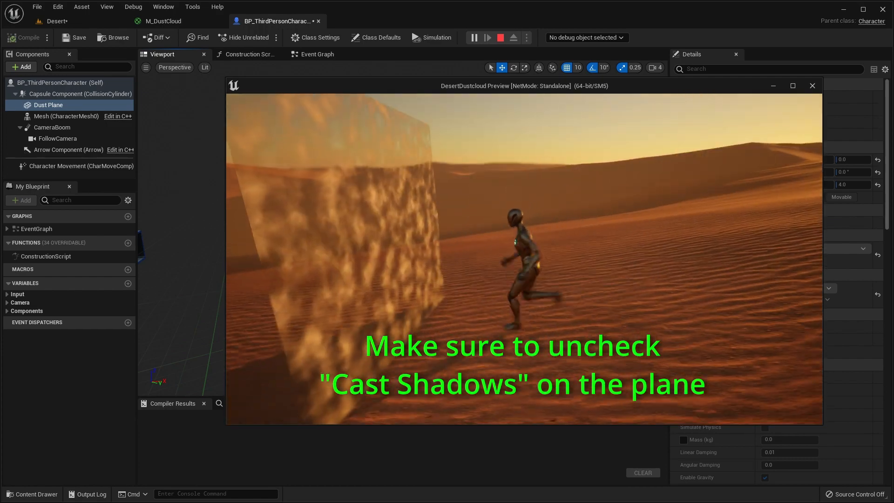
{"action": "key", "text": "s"}
{"action": "key", "text": "d"}
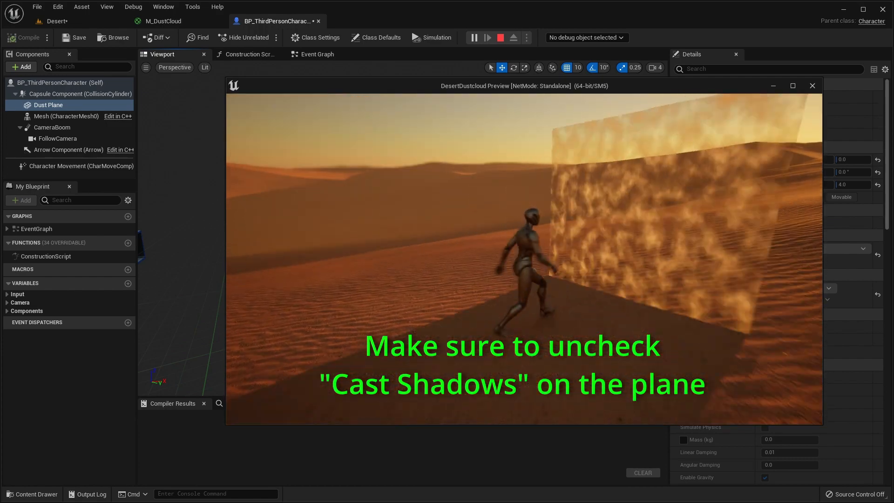
{"action": "key", "text": "w"}
{"action": "key", "text": "s"}
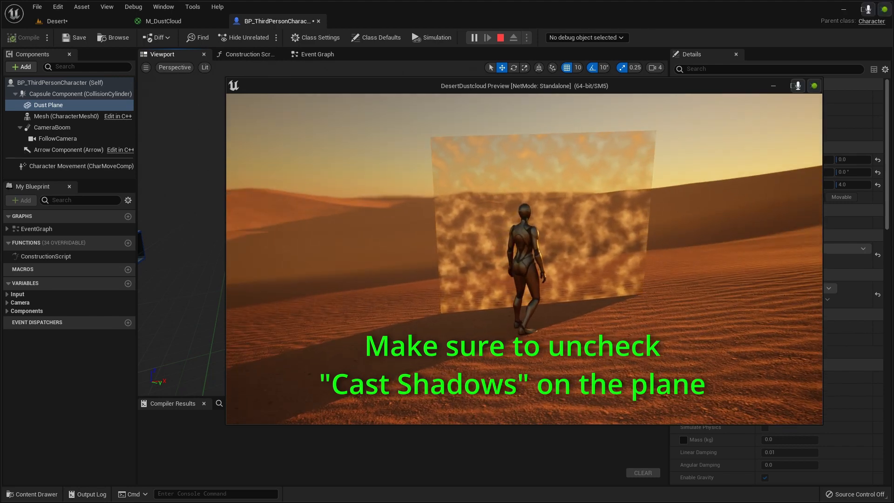
{"action": "key", "text": "Escape"}
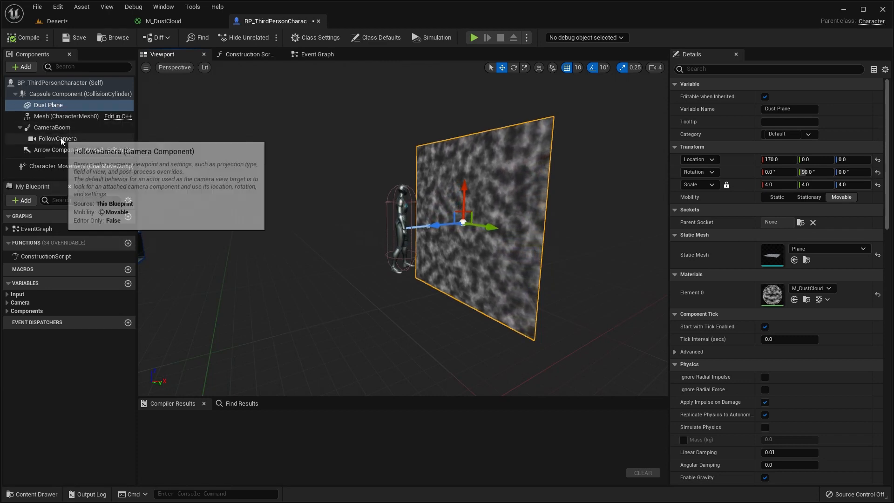
- Reparent the Dust Plane to FollowCamera and move it close in front of the camera, to X location 50
{"action": "left_click_drag", "start_coordinate": [54, 105], "coordinate": [68, 138]}
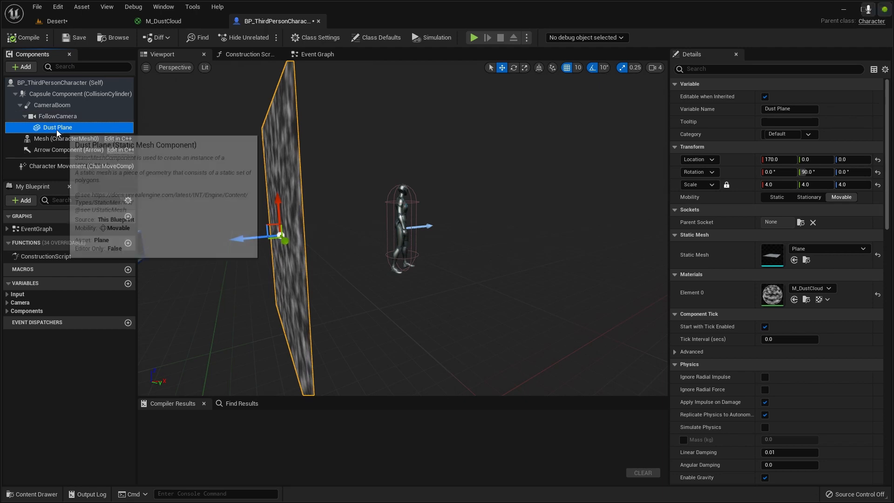
{"action": "scroll", "coordinate": [190, 166], "scroll_direction": "down", "scroll_amount": 4}
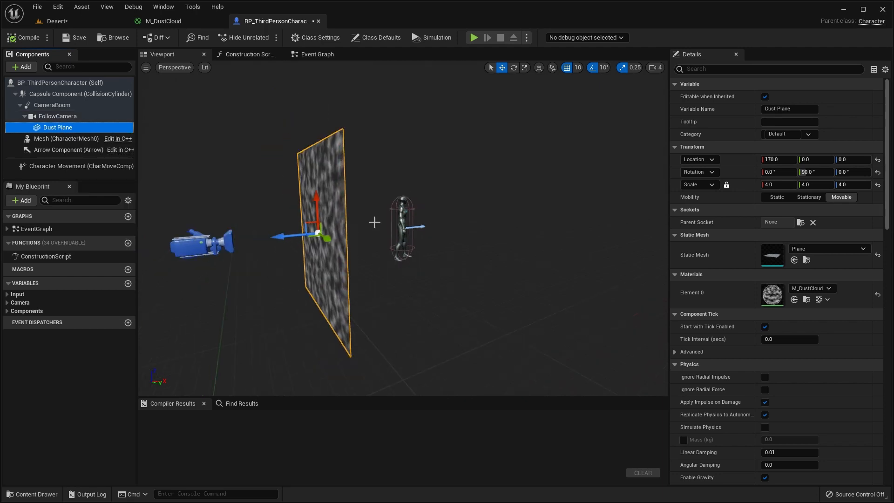
{"action": "left_click_drag", "start_coordinate": [456, 227], "coordinate": [419, 226], "text": "alt"}
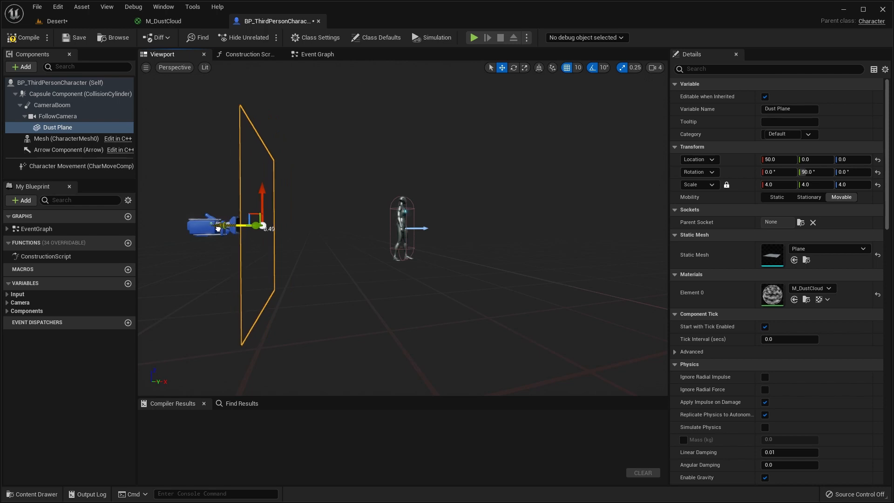
- Examine from behind and beside the camera how the Dust Plane covers FollowCamera's view of the character
{"action": "right_click_drag", "start_coordinate": [309, 241], "coordinate": [308, 240]}
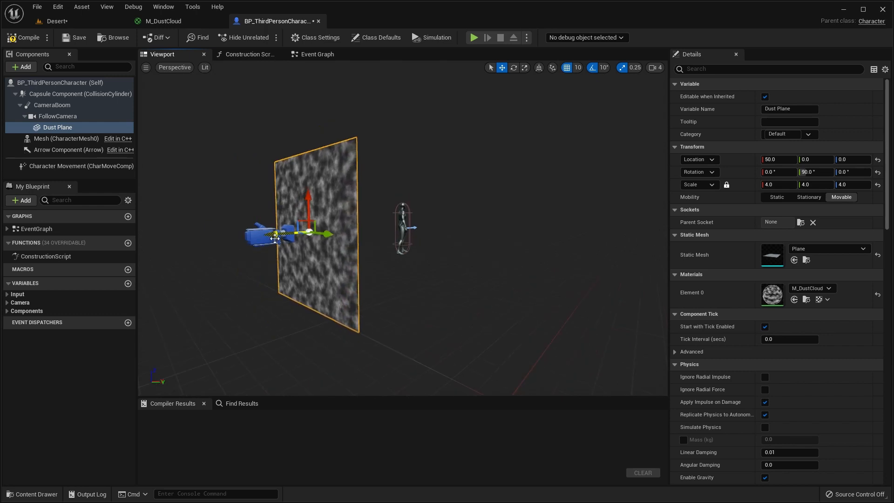
{"action": "left_click_drag", "start_coordinate": [309, 240], "coordinate": [505, 241], "text": "alt"}
{"action": "scroll", "coordinate": [505, 240], "scroll_direction": "up", "scroll_amount": 10}
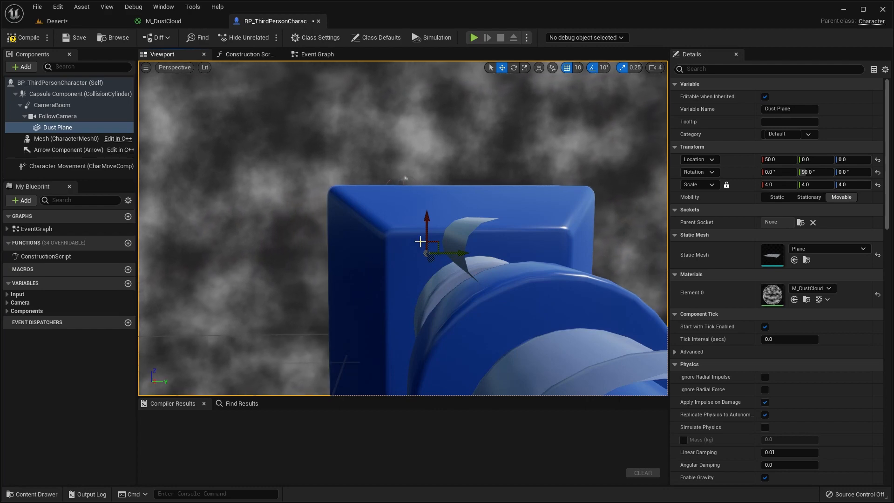
{"action": "mouse_move", "coordinate": [421, 242]}
{"action": "right_mouse_down"}
{"action": "mouse_move", "coordinate": [402, 248]}
{"action": "mouse_move", "coordinate": [421, 242]}
{"action": "right_mouse_up"}
{"action": "key", "text": "s"}
{"action": "key", "text": "a"}
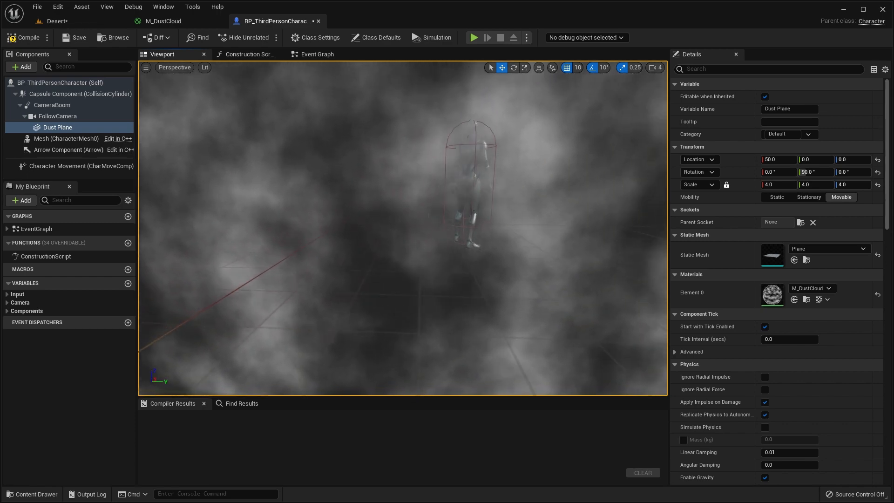
{"action": "scroll", "coordinate": [403, 228], "scroll_direction": "down", "scroll_amount": 3}
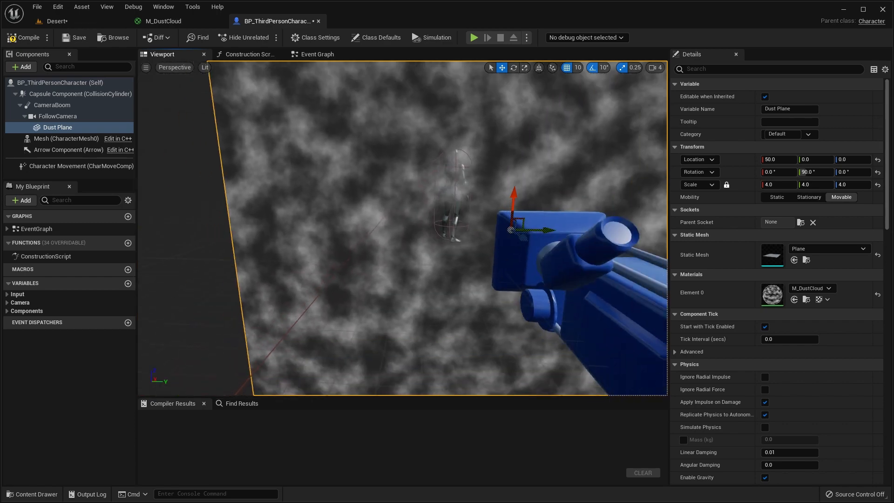
{"action": "scroll", "coordinate": [485, 208], "scroll_direction": "down", "scroll_amount": 5}
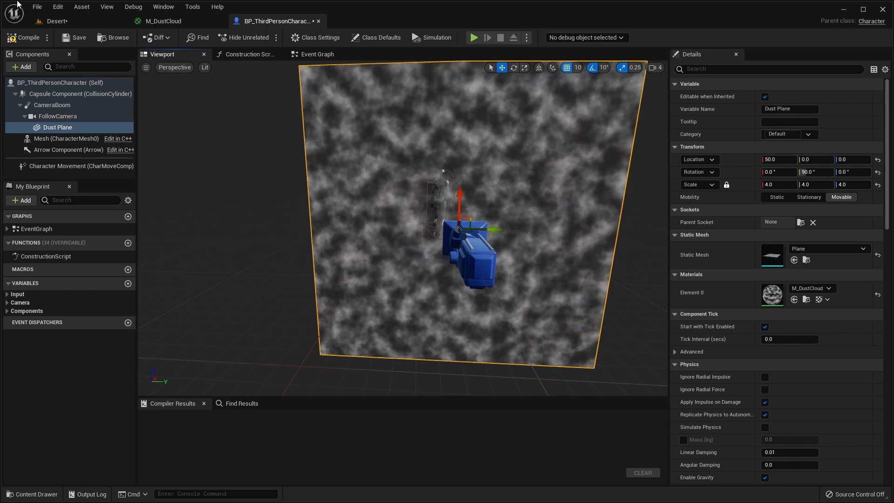
- Compile the character blueprint, play the level to check the dust in front of the camera, and stop the preview
{"action": "left_click", "coordinate": [23, 37]}
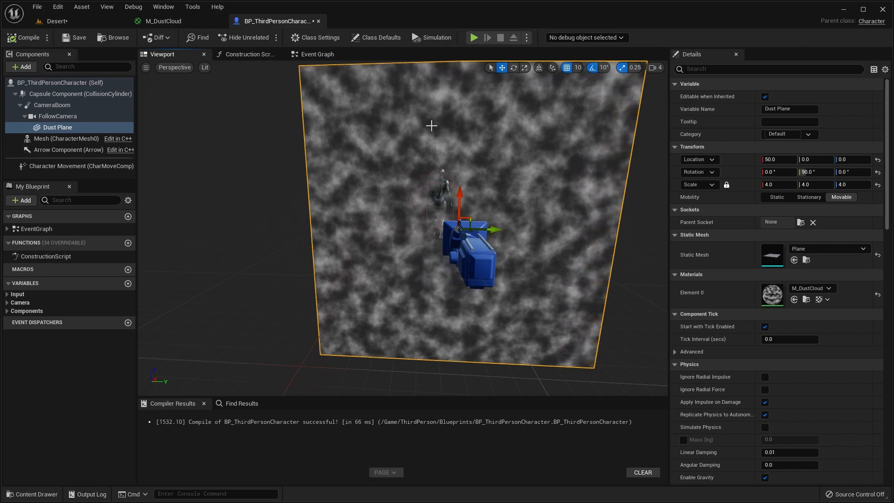
{"action": "key", "text": "alt+p"}
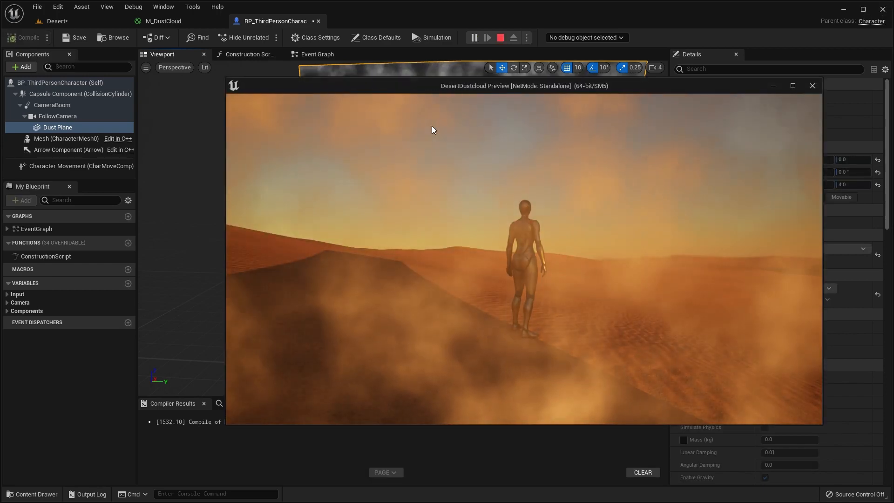
{"action": "left_click", "coordinate": [638, 229]}
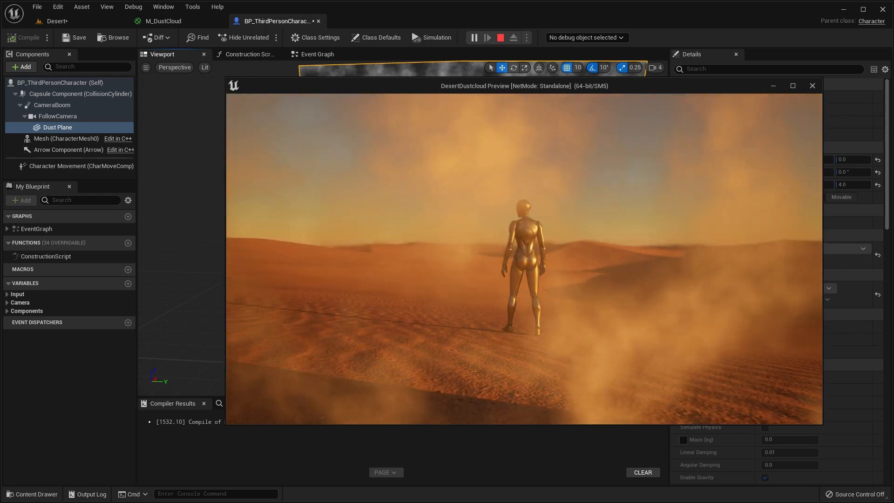
{"action": "key", "text": "Escape"}
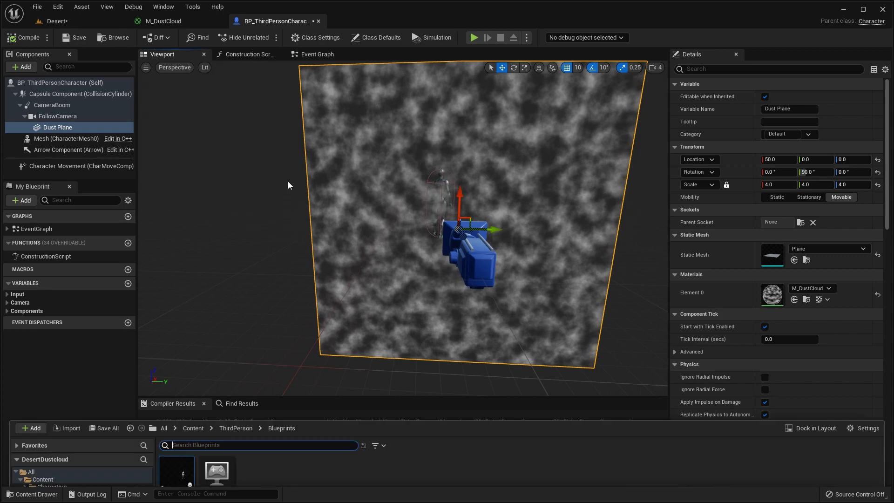
- Create a material instance of M_DustCloud in the Materials folder, keeping its default name
{"action": "key", "text": "ctrl+space"}
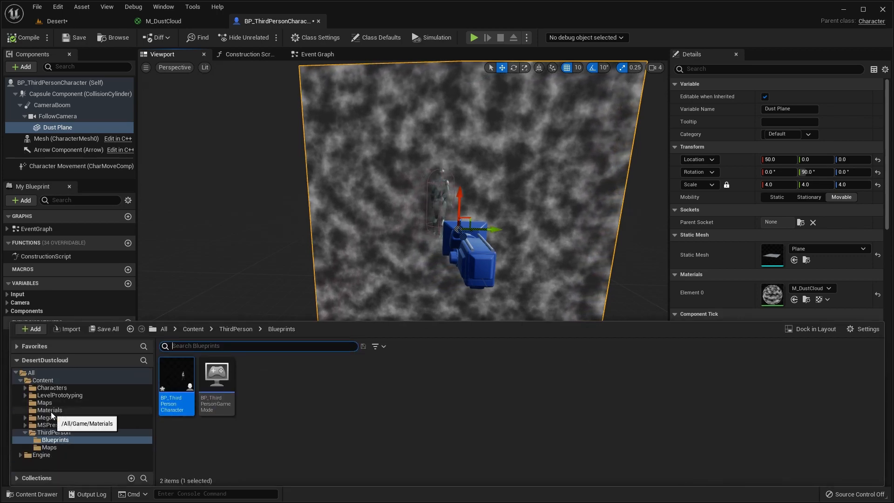
{"action": "left_click", "coordinate": [50, 410]}
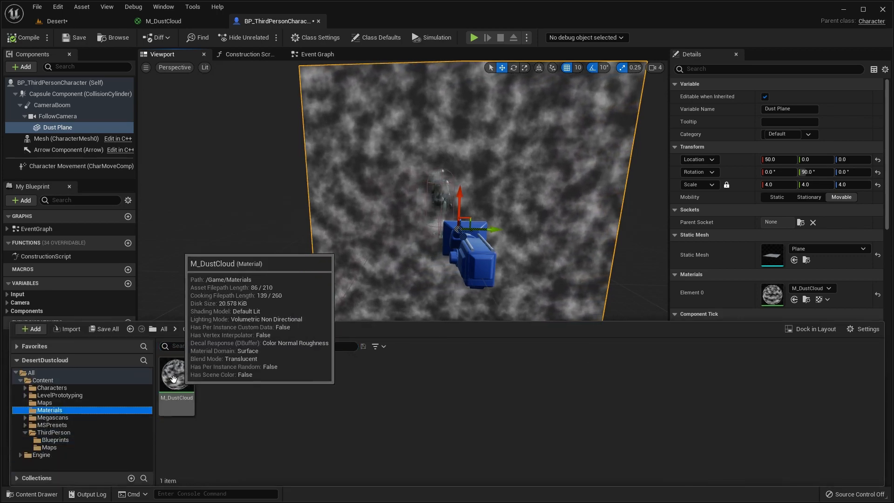
{"action": "right_click", "coordinate": [177, 380]}
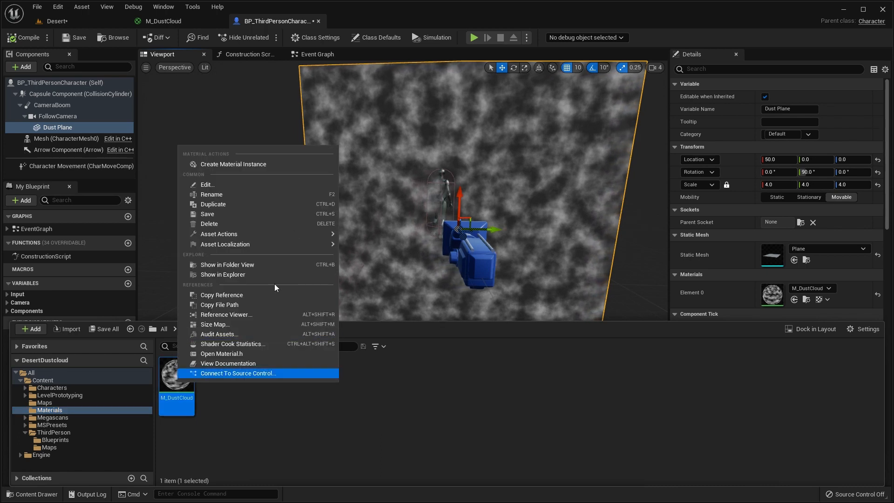
{"action": "left_click", "coordinate": [272, 161]}
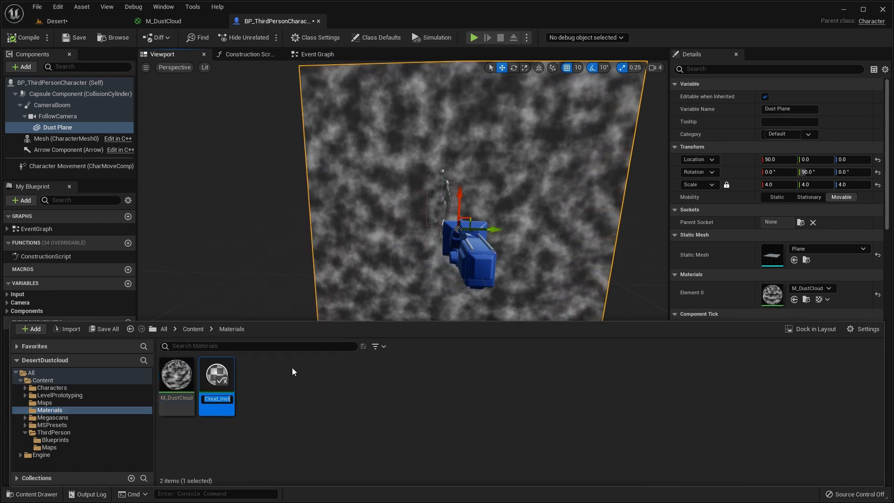
{"action": "key", "text": "Return"}
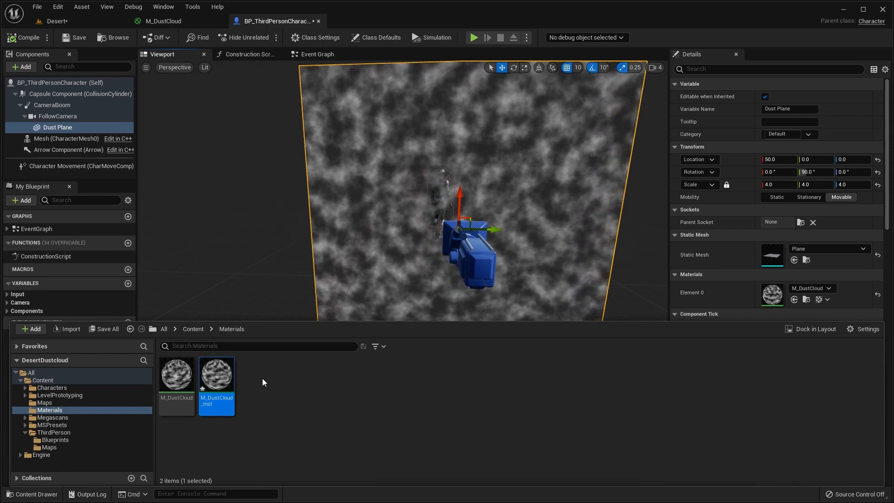
- Assign the M_DustCloud_Inst material instance to the Dust Plane's Element 0 material slot
{"action": "left_click", "coordinate": [274, 23]}
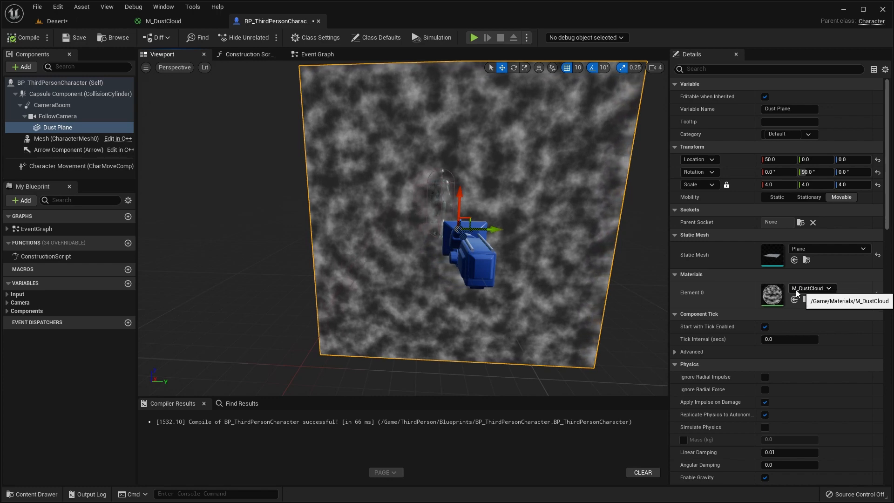
{"action": "left_click", "coordinate": [833, 289]}
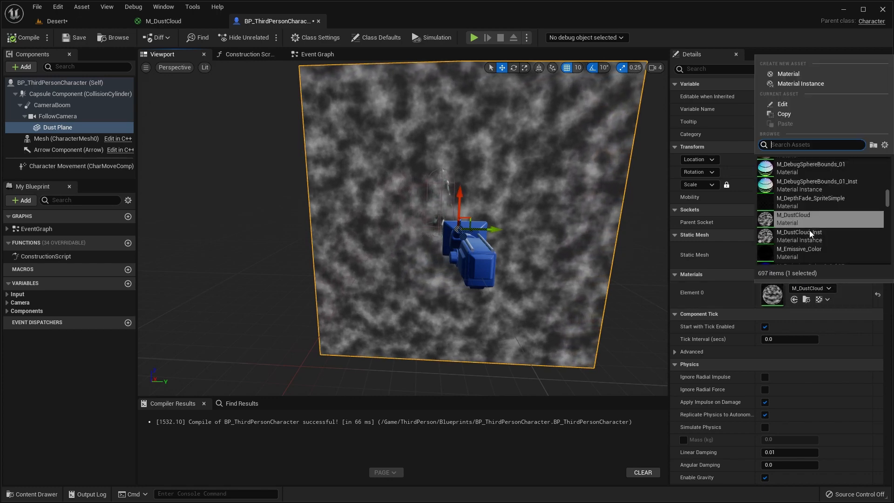
{"action": "left_click", "coordinate": [807, 234]}
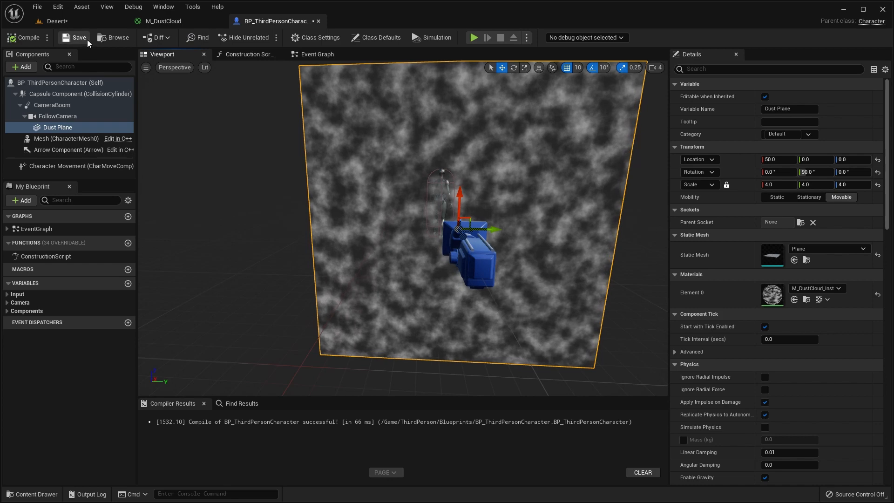
- Add a scalar parameter named Opacity to the M_DustCloud material graph, placed just below the CustomNoise node
{"action": "left_click", "coordinate": [167, 21]}
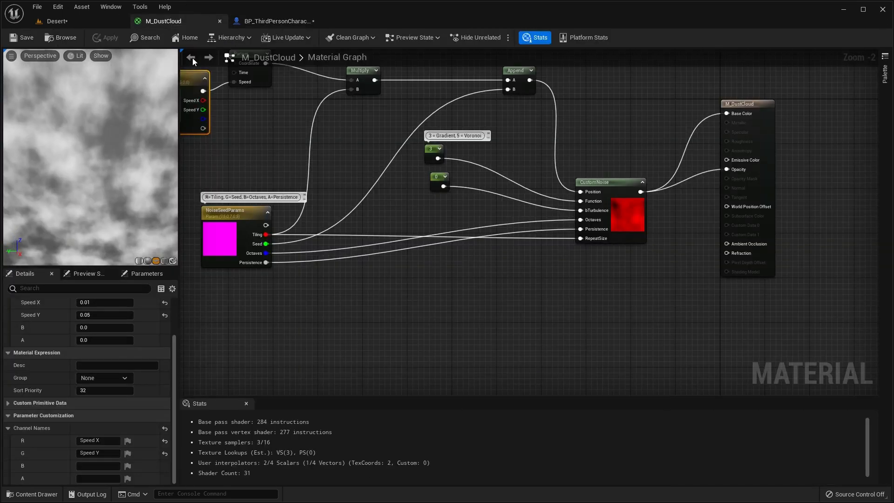
{"action": "right_click_drag", "start_coordinate": [624, 300], "coordinate": [531, 279]}
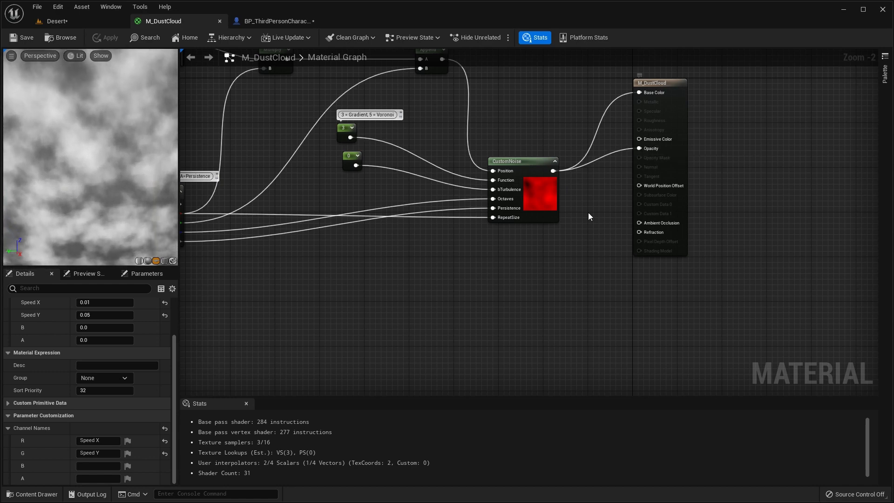
{"action": "right_click_drag", "start_coordinate": [535, 265], "coordinate": [529, 222]}
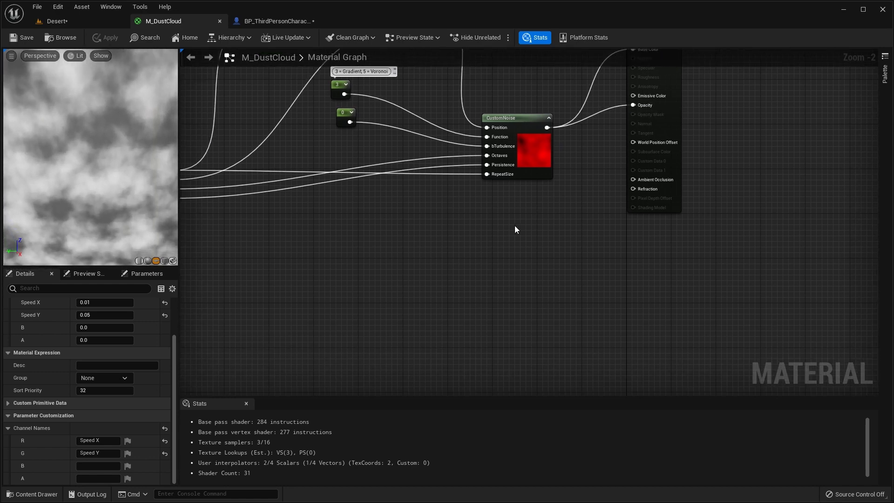
{"action": "right_click", "coordinate": [520, 216]}
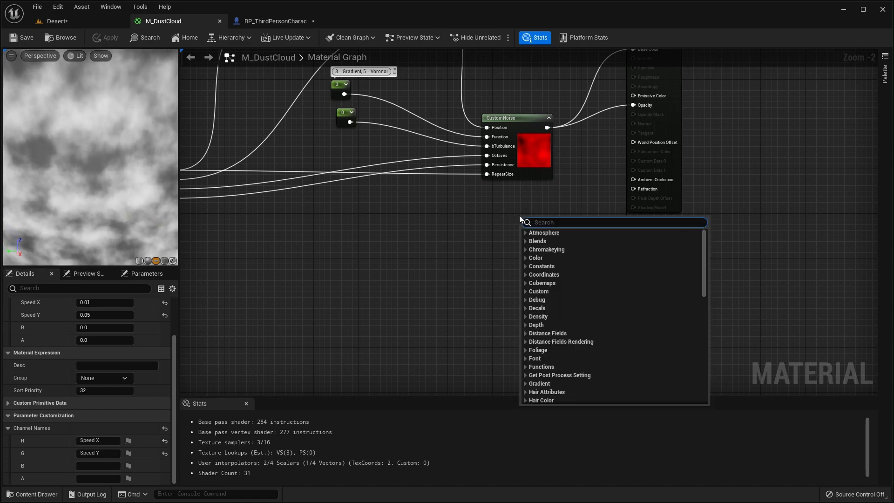
{"action": "left_click", "coordinate": [539, 230]}
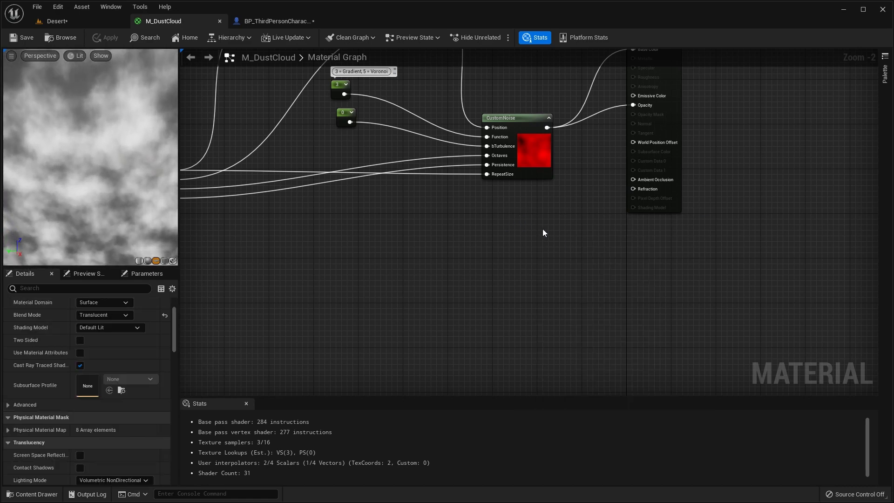
{"action": "left_click", "coordinate": [515, 227]}
{"action": "type", "text": "ssss"}
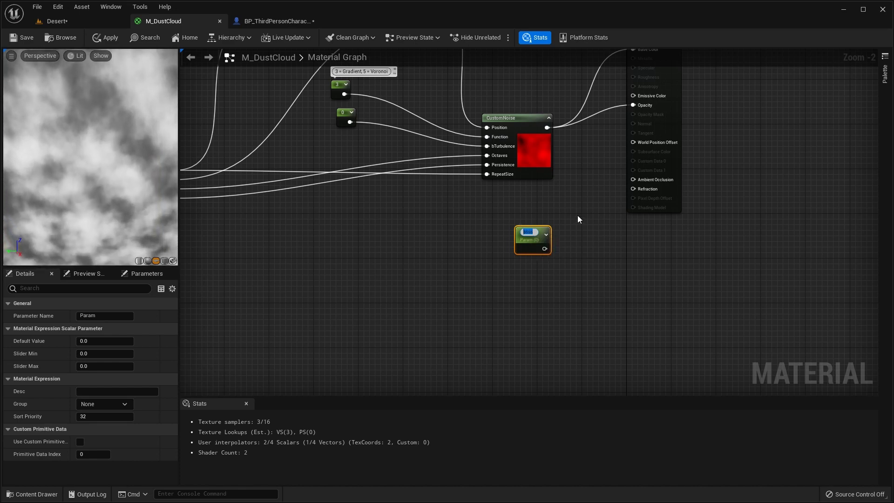
{"action": "type", "text": "Opacity"}
{"action": "key", "text": "Return"}
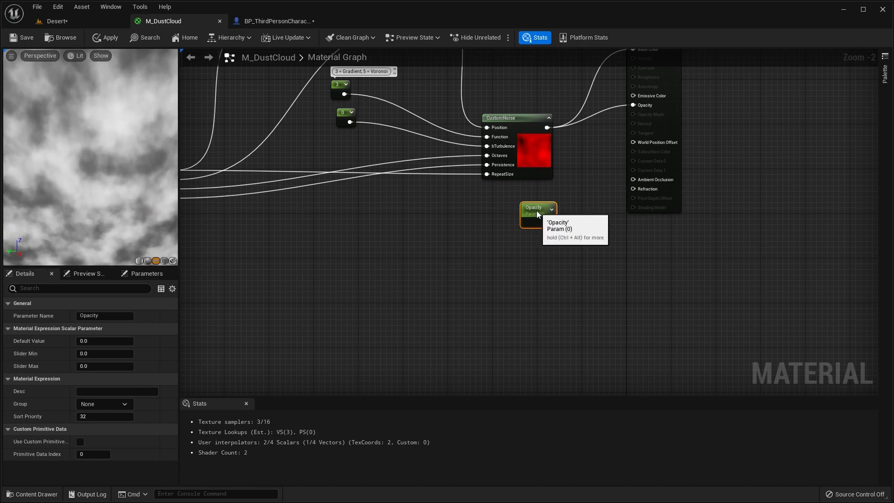
{"action": "left_click_drag", "start_coordinate": [536, 210], "coordinate": [530, 210]}
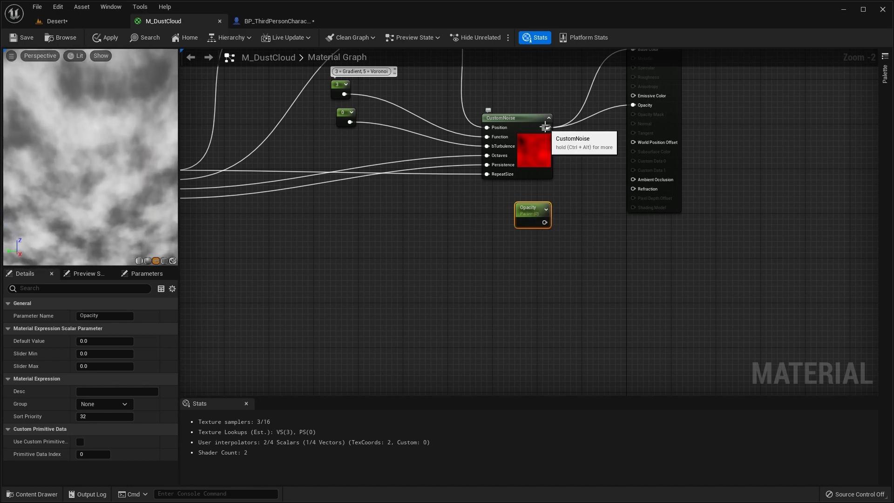
- Multiply the CustomNoise output by the Opacity parameter and connect the product to the material's Opacity input
{"action": "left_click_drag", "start_coordinate": [555, 134], "coordinate": [578, 170]}
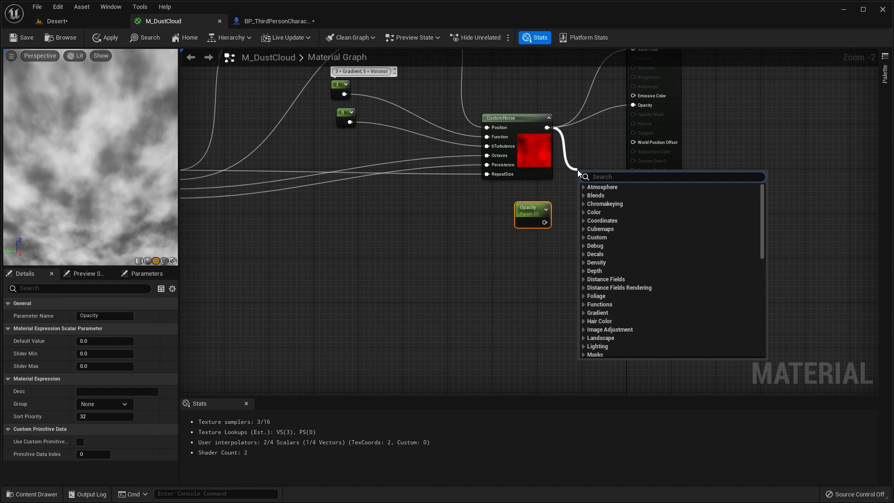
{"action": "type", "text": "multiply"}
{"action": "key", "text": "Return"}
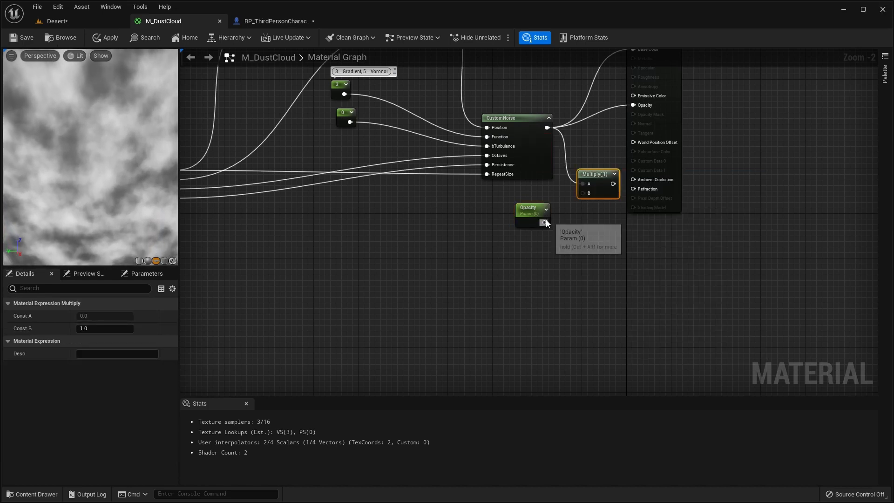
{"action": "left_click_drag", "start_coordinate": [545, 222], "coordinate": [636, 107]}
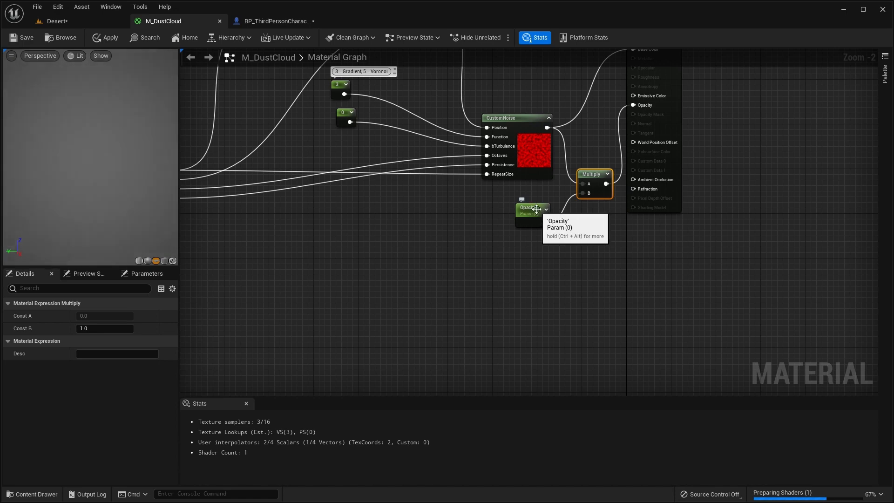
- Set the Opacity parameter's default value to 0.5 and save the M_DustCloud material
{"action": "left_click", "coordinate": [535, 209]}
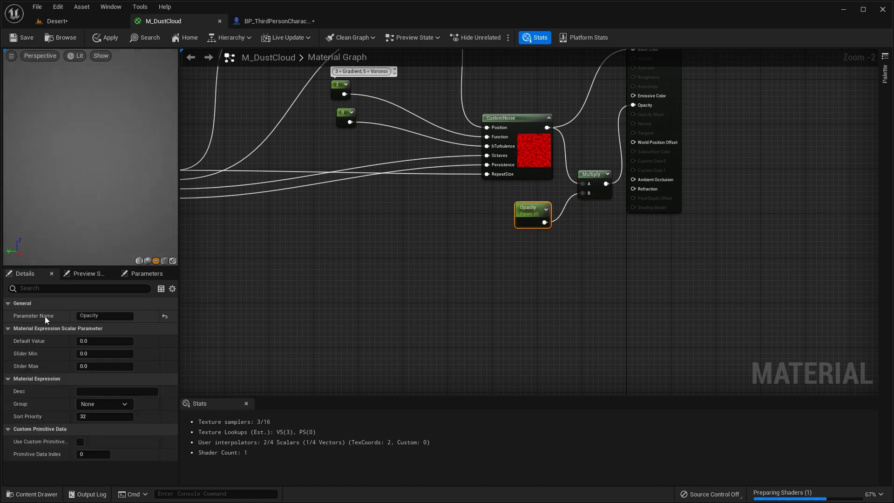
{"action": "left_click", "coordinate": [103, 340]}
{"action": "type", "text": "0.5"}
{"action": "key", "text": "Return"}
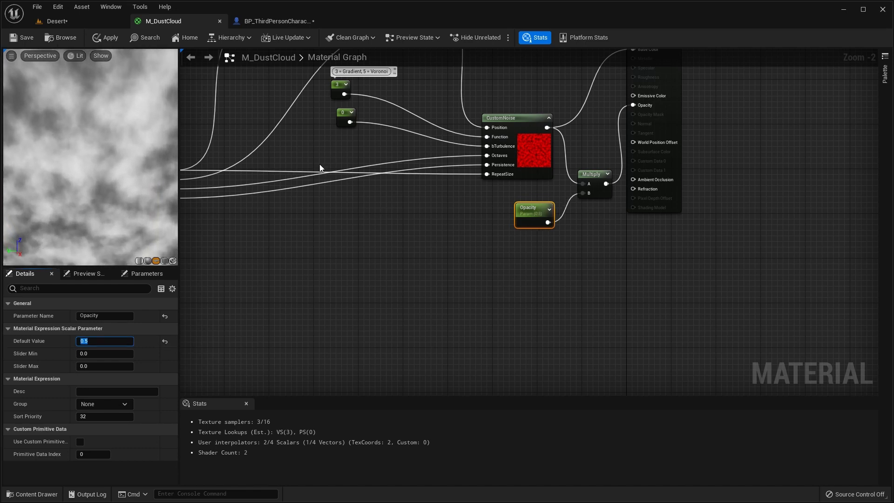
{"action": "left_click", "coordinate": [24, 38]}
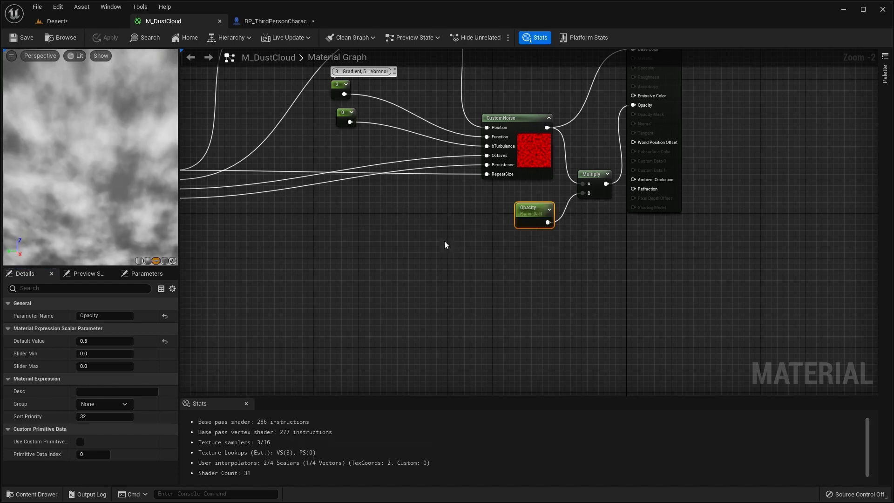
- Open M_DustCloud_Inst from the Desert level and arrange its enlarged editor window beside the visible level viewport
{"action": "left_click", "coordinate": [79, 24]}
{"action": "key", "text": "ctrl+space"}
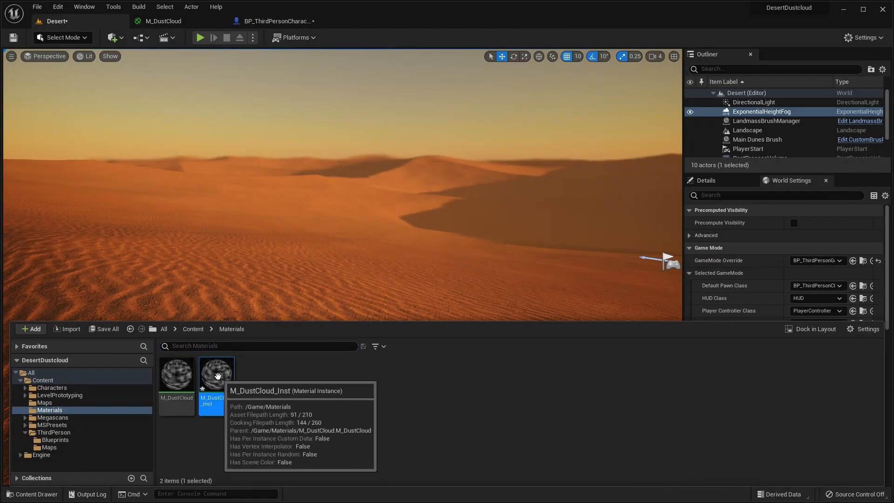
{"action": "double_click", "coordinate": [217, 375]}
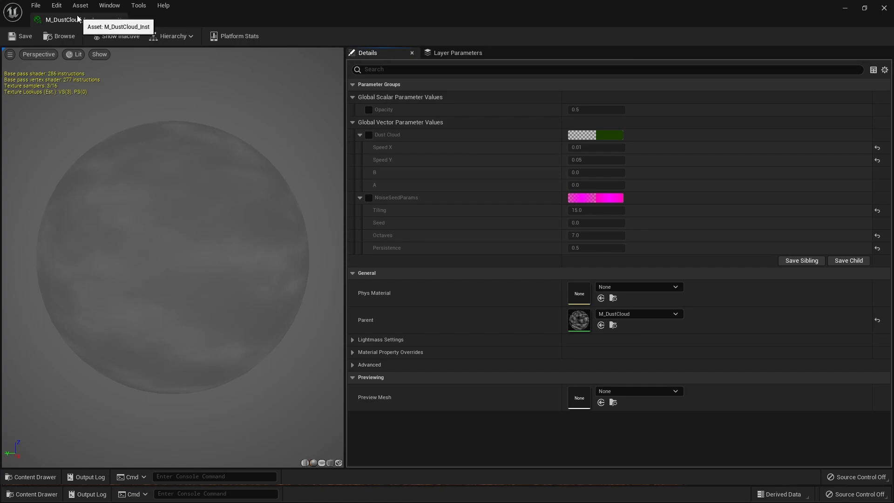
{"action": "left_click_drag", "start_coordinate": [77, 20], "coordinate": [652, 32]}
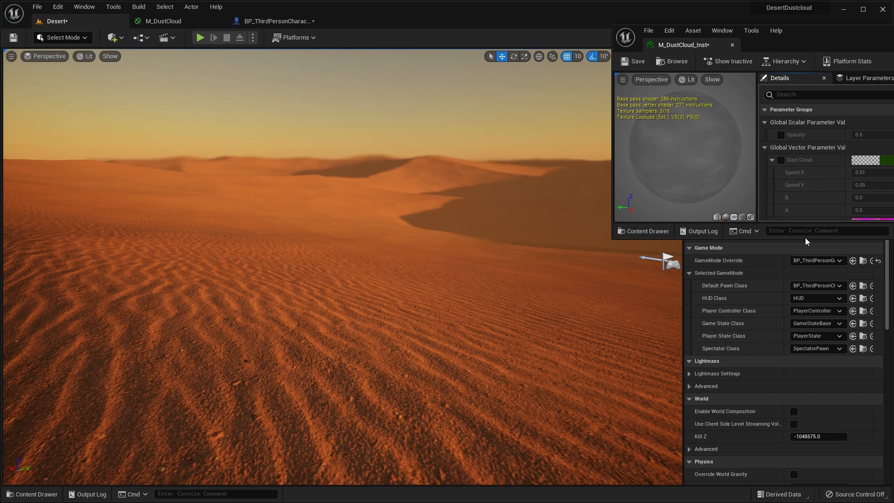
{"action": "left_click_drag", "start_coordinate": [672, 239], "coordinate": [663, 429]}
{"action": "left_click_drag", "start_coordinate": [802, 38], "coordinate": [748, 58]}
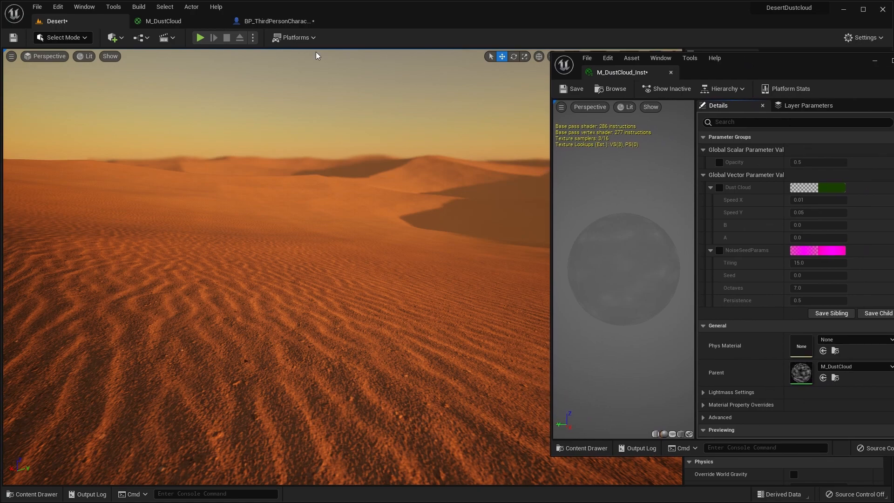
- Play the level and override the material instance's Opacity parameter, trying 1.0 and 0.2
{"action": "left_click", "coordinate": [201, 38]}
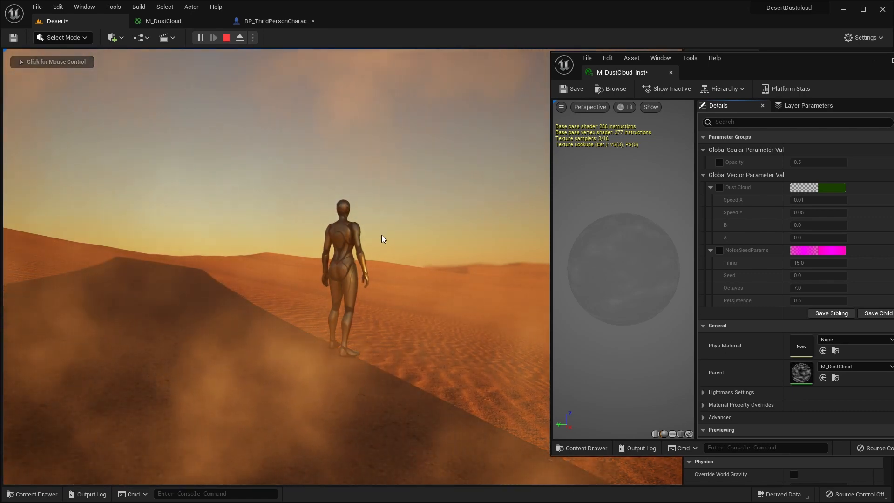
{"action": "key", "text": "alt+Tab"}
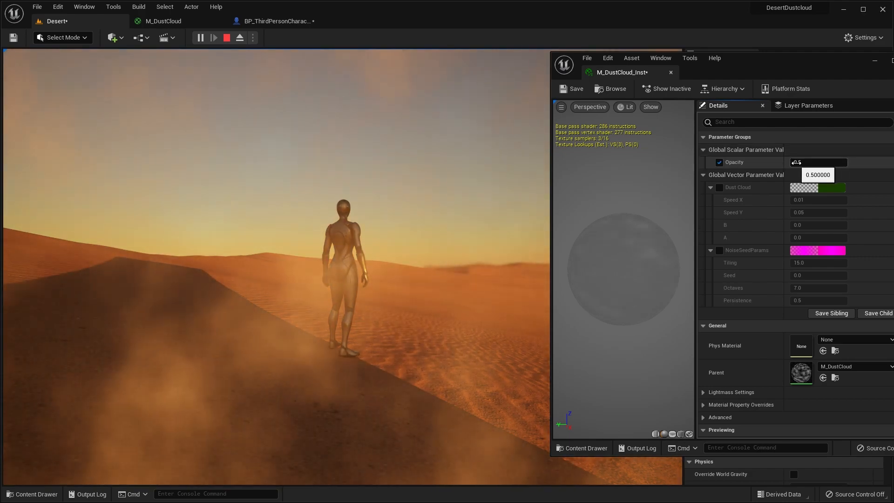
{"action": "key", "text": "Return"}
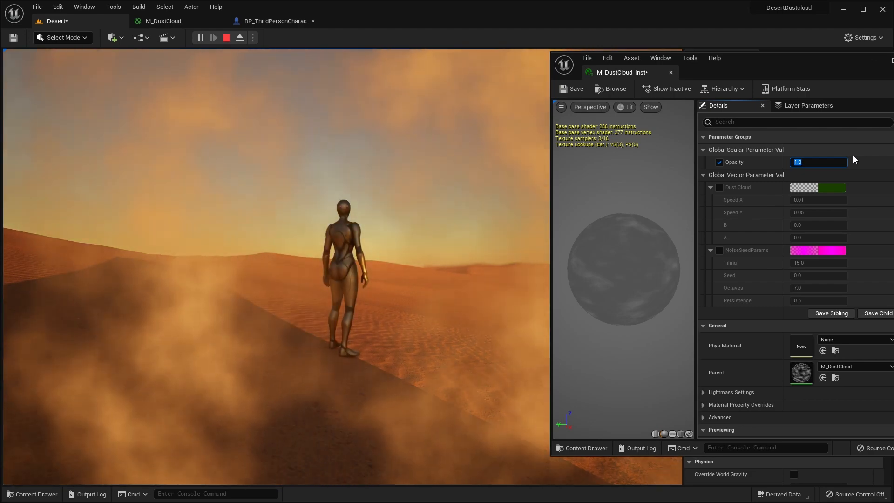
{"action": "type", "text": "0.5"}
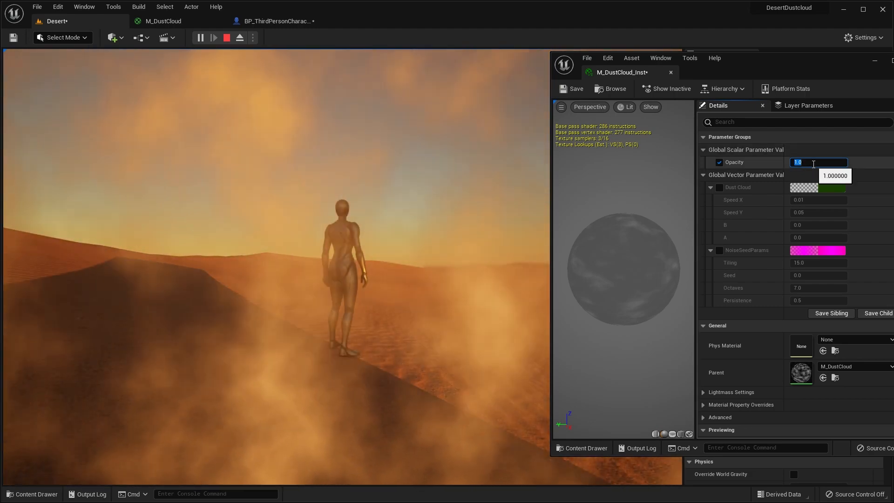
{"action": "key", "text": "Return"}
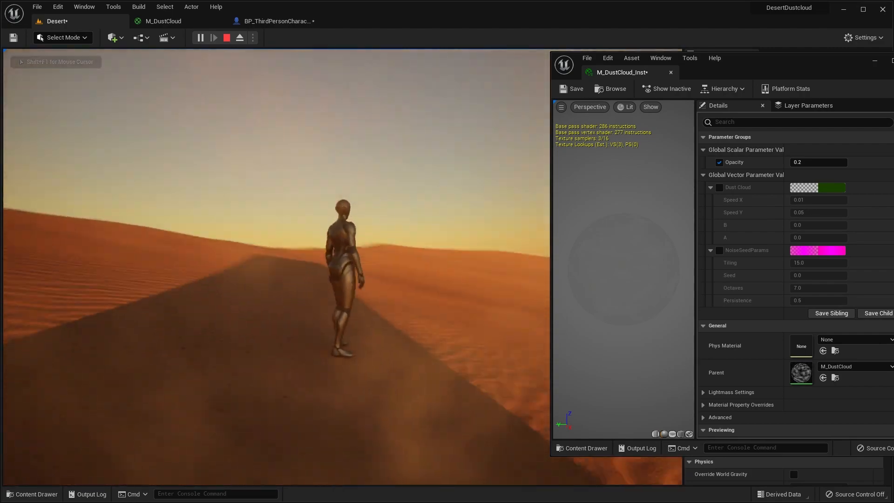
- Run the character over the dunes in different directions to check the dust at the reduced opacity
{"action": "key", "text": "w"}
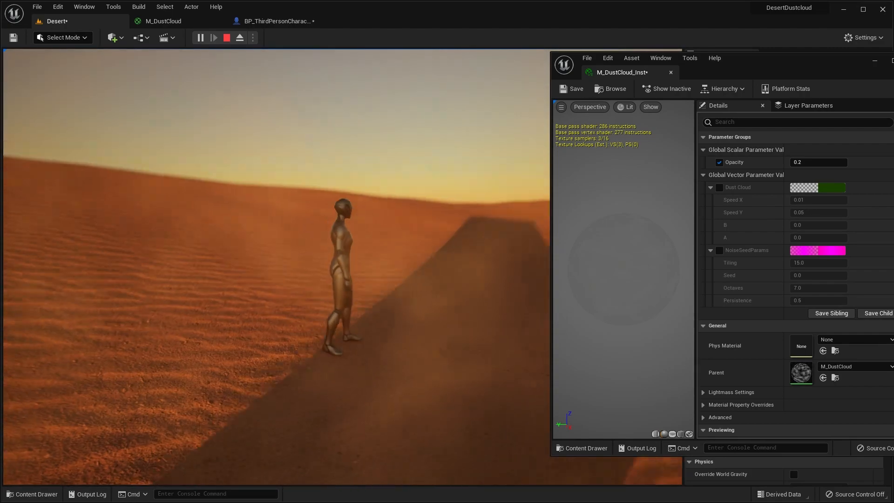
{"action": "key", "text": "w"}
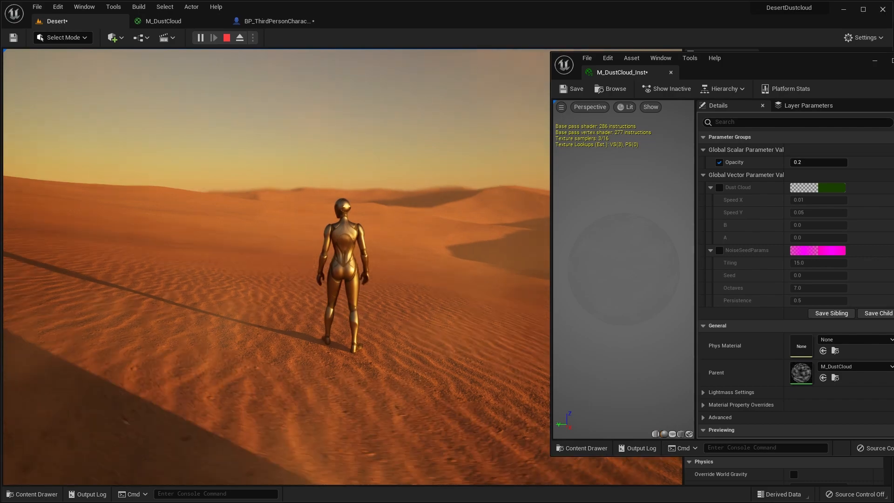
{"action": "key", "text": "shift+F1"}
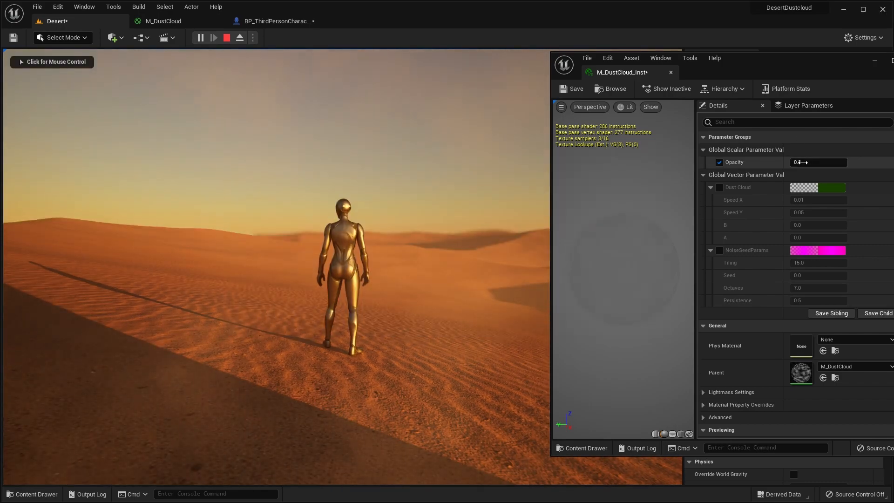
- Set the Opacity of M_DustCloud_Inst to 0.5 while the level is playing
{"action": "left_click", "coordinate": [799, 161]}
{"action": "type", "text": "0.5"}
{"action": "key", "text": "Return"}
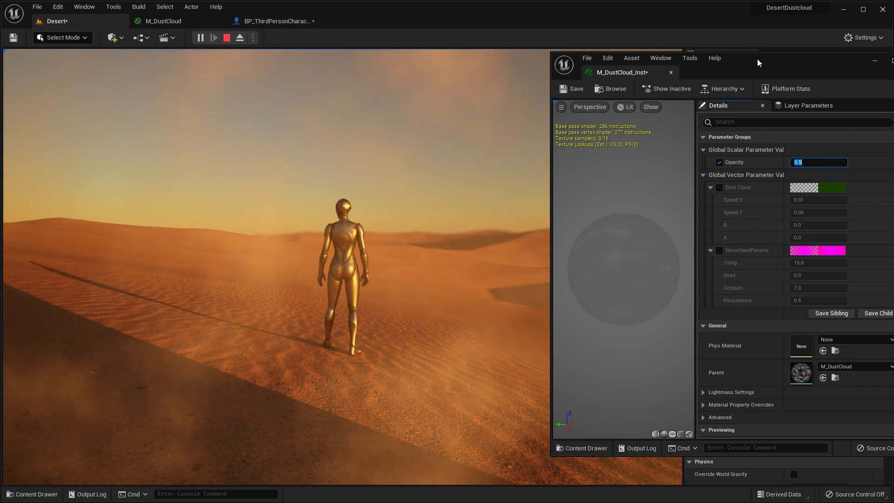
- Close the M_DustCloud_Inst editor window and stop the play session of the Desert level
{"action": "left_click_drag", "start_coordinate": [757, 62], "coordinate": [697, 67]}
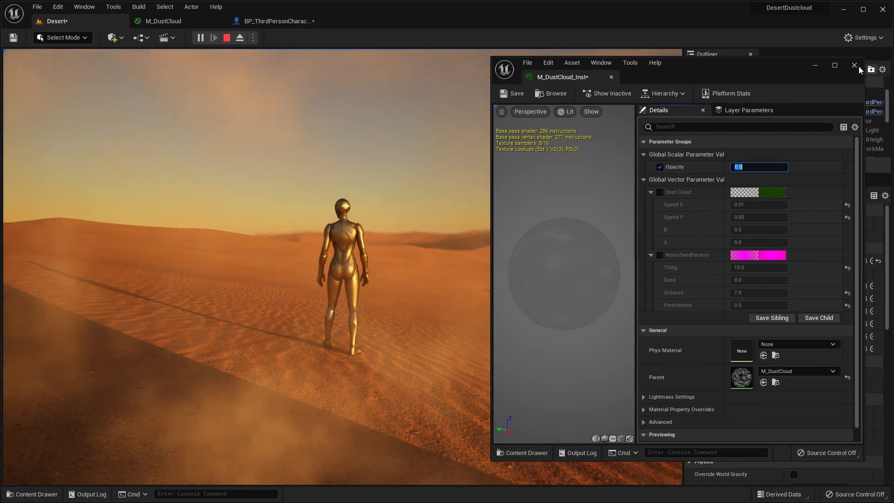
{"action": "left_click", "coordinate": [855, 66]}
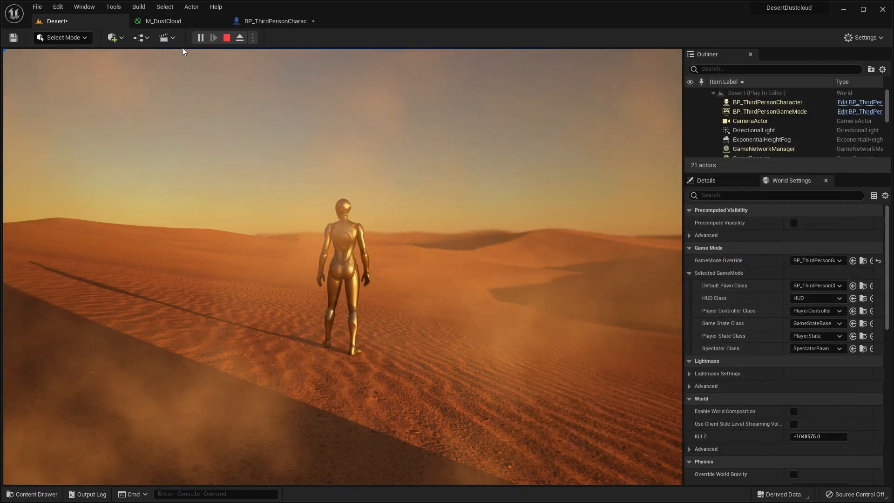
{"action": "left_click", "coordinate": [227, 37]}
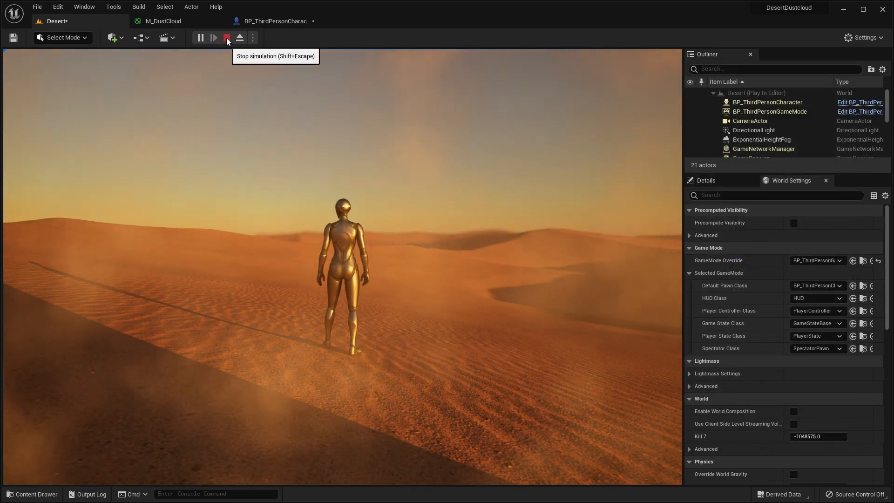
- Duplicate the whole noise network in the M_DustCloud graph, excluding the Opacity nodes, and place the copy above the original
{"action": "left_click", "coordinate": [176, 22]}
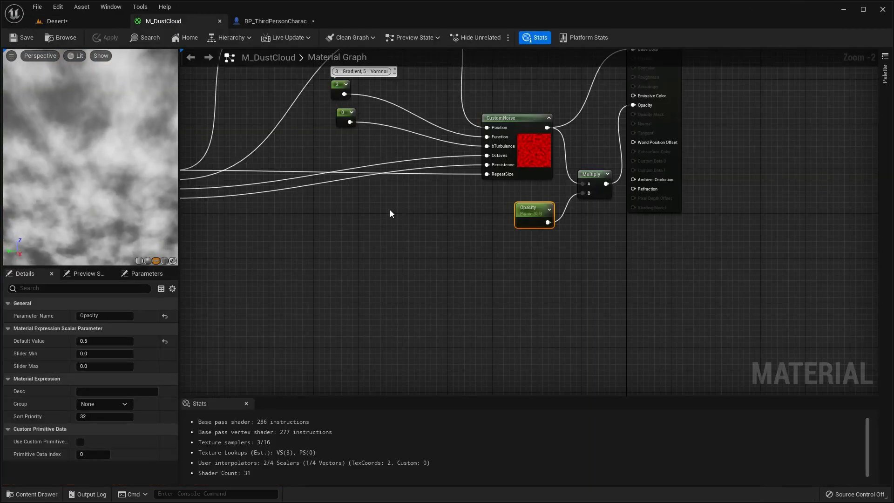
{"action": "scroll", "coordinate": [389, 215], "scroll_direction": "down", "scroll_amount": 3}
{"action": "right_click_drag", "start_coordinate": [387, 220], "coordinate": [463, 251]}
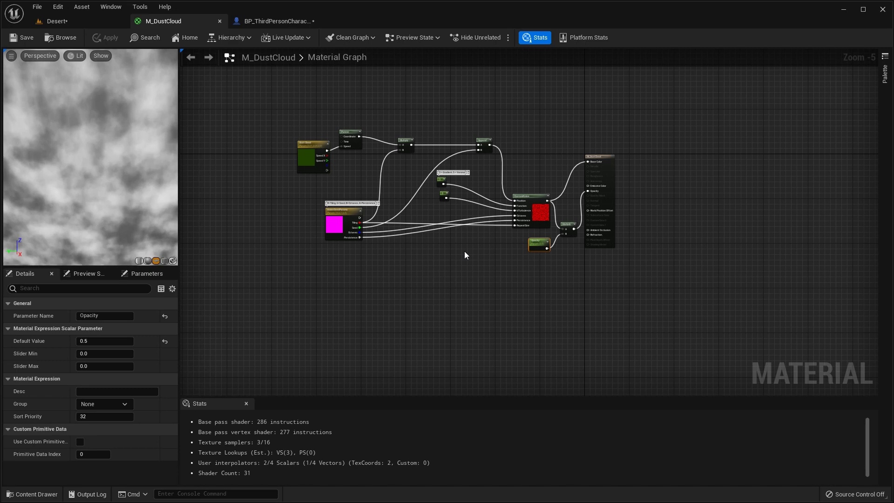
{"action": "scroll", "coordinate": [465, 253], "scroll_direction": "up", "scroll_amount": 1}
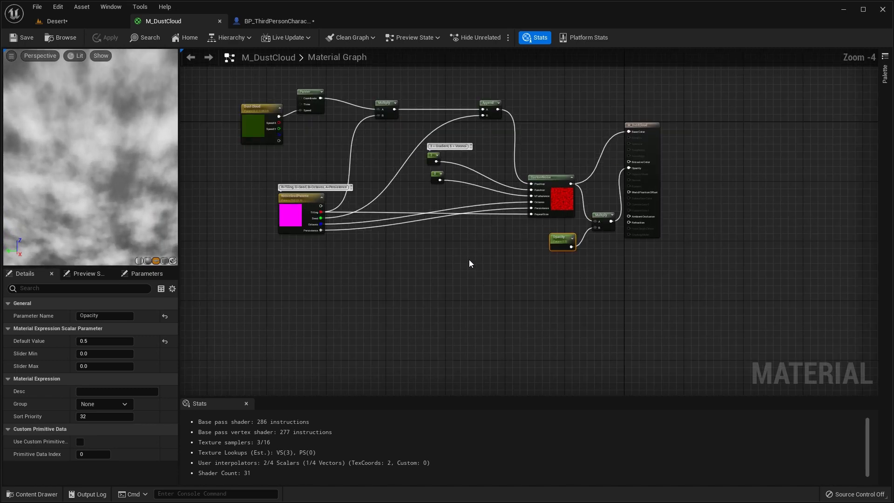
{"action": "right_click_drag", "start_coordinate": [469, 259], "coordinate": [485, 295]}
{"action": "left_click_drag", "start_coordinate": [263, 103], "coordinate": [410, 155]}
{"action": "left_click_drag", "start_coordinate": [543, 210], "coordinate": [586, 247]}
{"action": "key", "text": "ctrl+v"}
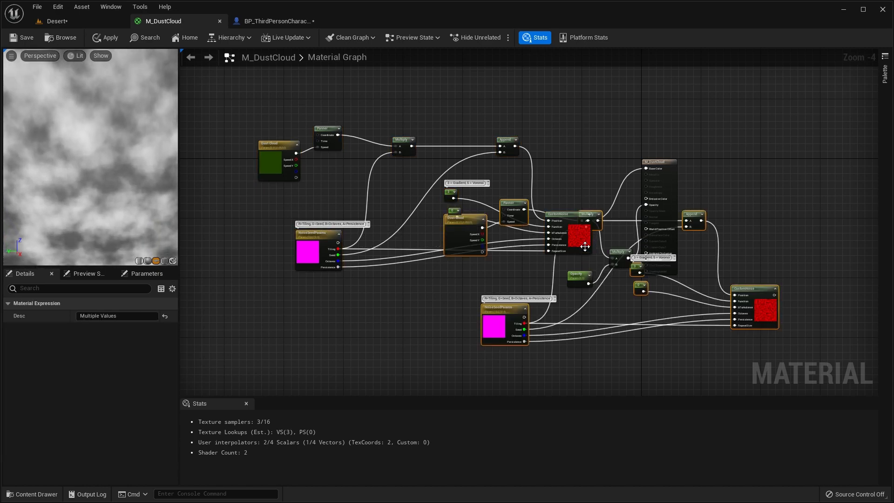
{"action": "left_click_drag", "start_coordinate": [766, 289], "coordinate": [571, 77]}
{"action": "right_click_drag", "start_coordinate": [566, 208], "coordinate": [523, 283]}
{"action": "right_click_drag", "start_coordinate": [537, 244], "coordinate": [516, 208]}
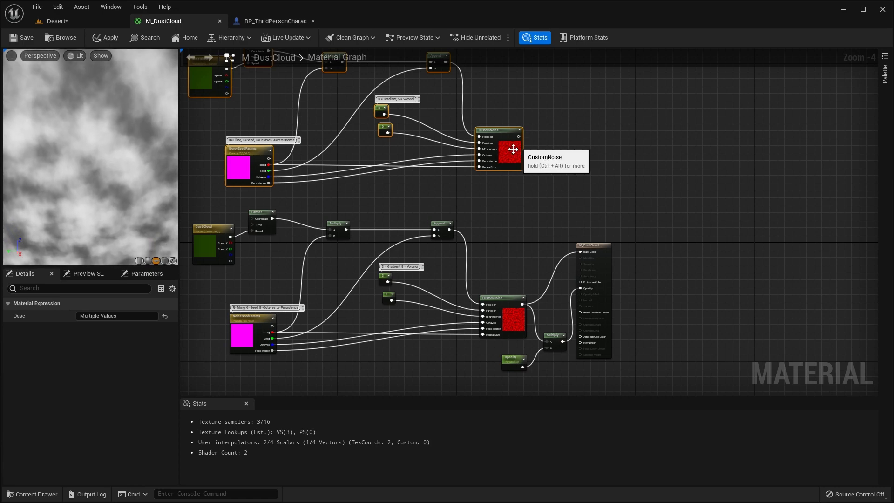
- Combine the outputs of the upper and lower CustomNoise nodes in a new Add node placed between them
{"action": "left_click_drag", "start_coordinate": [518, 136], "coordinate": [550, 180]}
{"action": "type", "text": "+"}
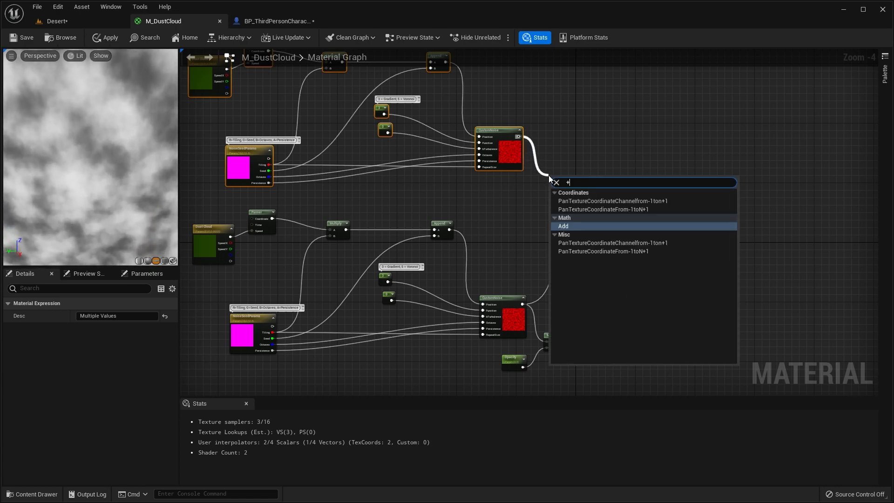
{"action": "key", "text": "Return"}
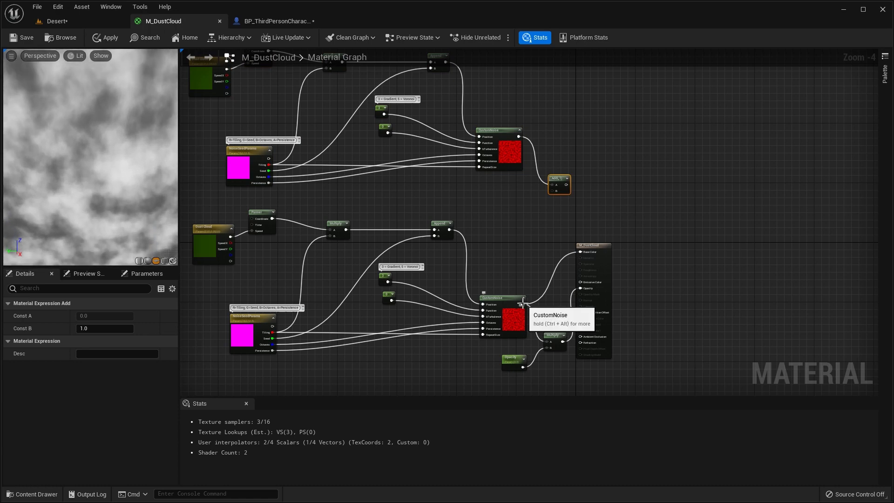
{"action": "left_click_drag", "start_coordinate": [523, 304], "coordinate": [540, 260]}
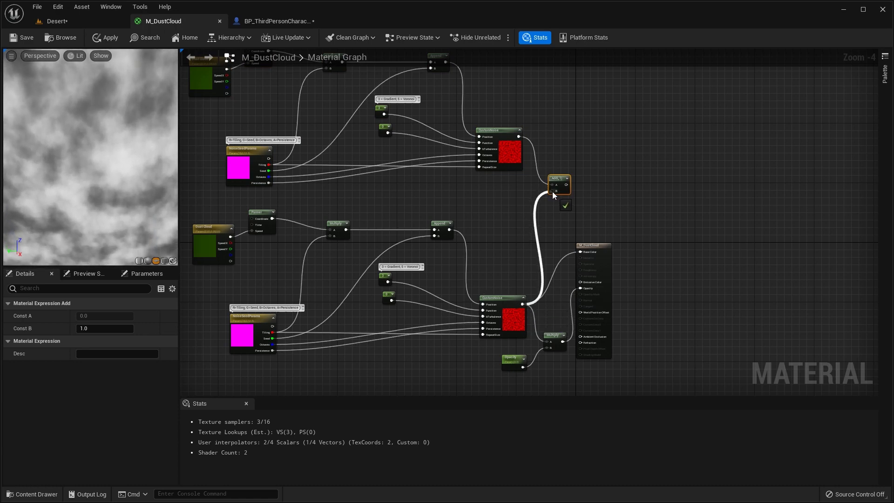
{"action": "left_click_drag", "start_coordinate": [553, 194], "coordinate": [554, 192]}
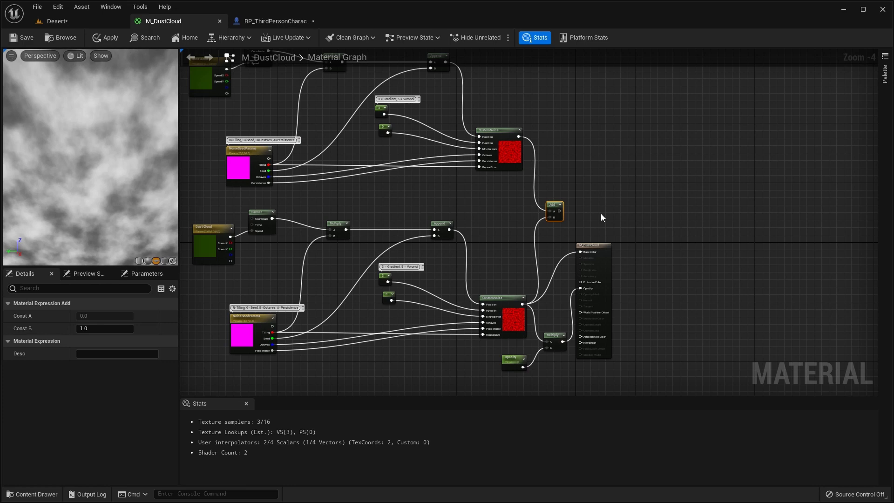
- Connect the Add result to Base Color and to input A of the opacity Multiply, and move the material output node farther away
{"action": "left_click_drag", "start_coordinate": [560, 211], "coordinate": [569, 220]}
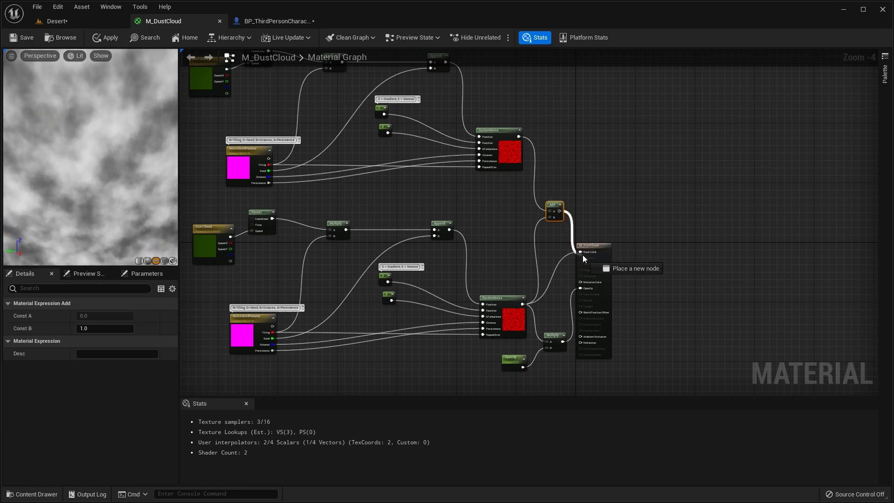
{"action": "left_click_drag", "start_coordinate": [583, 255], "coordinate": [582, 254]}
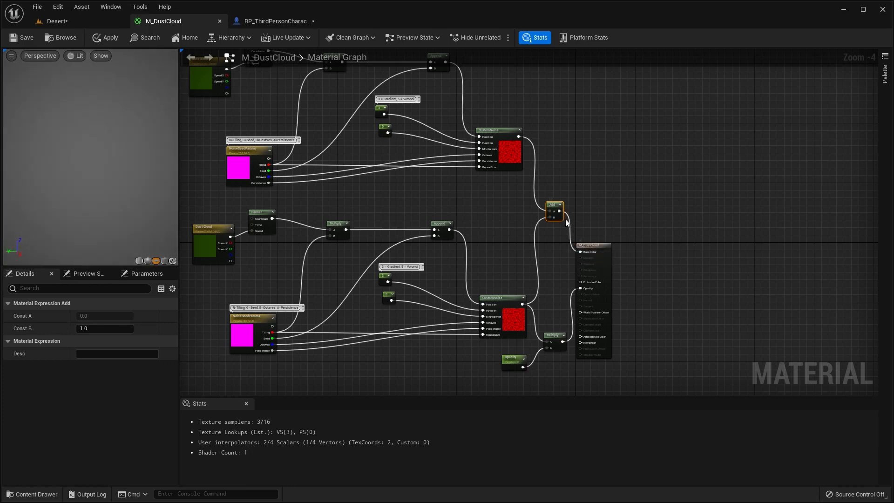
{"action": "left_click_drag", "start_coordinate": [559, 211], "coordinate": [550, 342]}
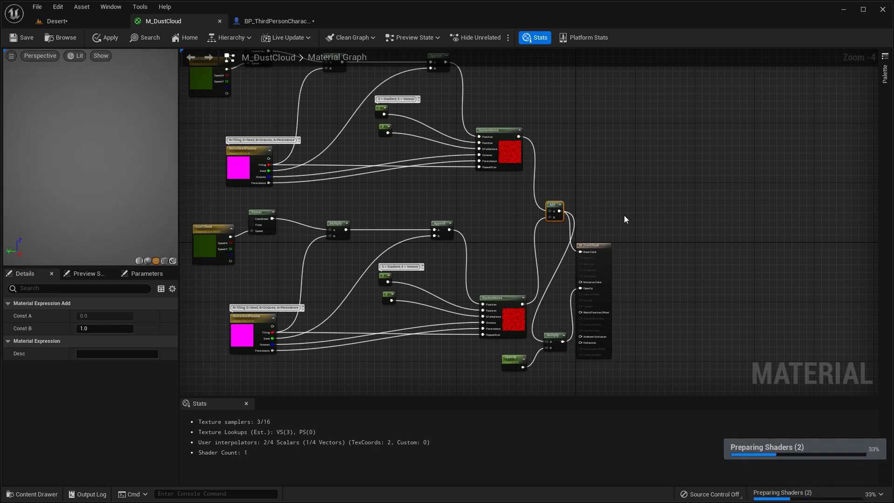
{"action": "left_click_drag", "start_coordinate": [601, 250], "coordinate": [623, 240]}
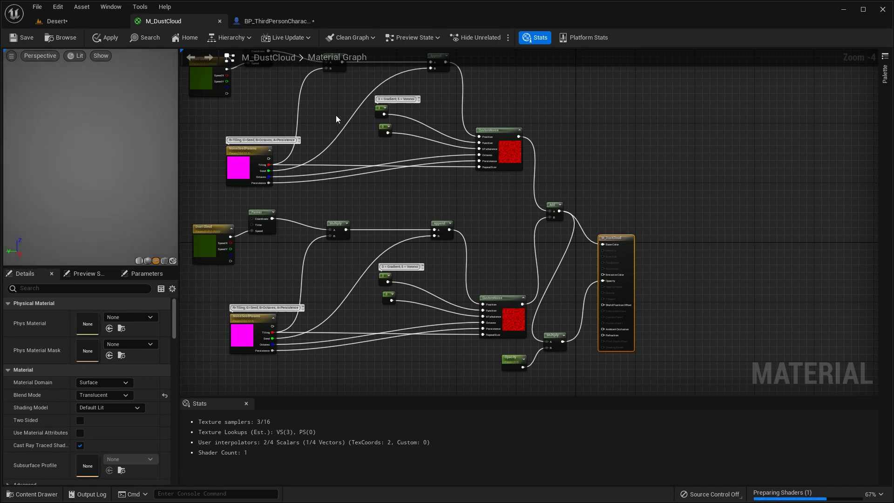
- Rename the upper Dust Cloud vector parameter as Dust Cloud 1 and the lower one as Dust Cloud 2
{"action": "right_click_drag", "start_coordinate": [334, 113], "coordinate": [450, 164]}
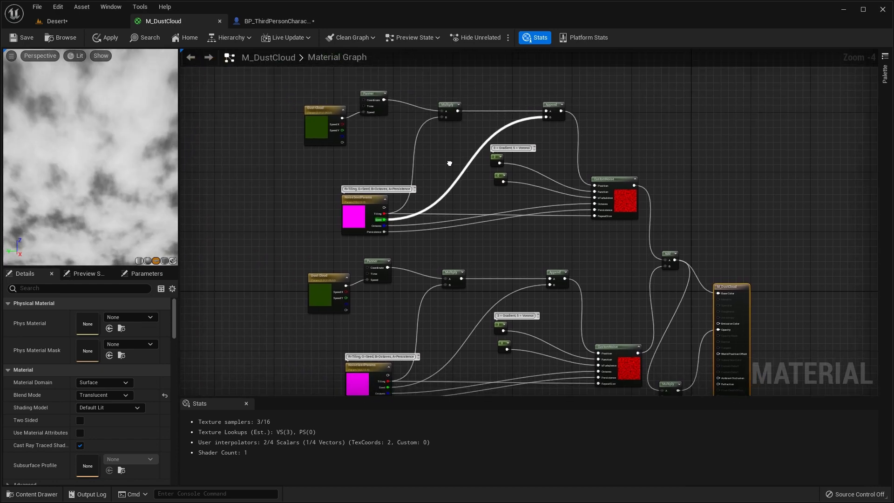
{"action": "left_click", "coordinate": [318, 110]}
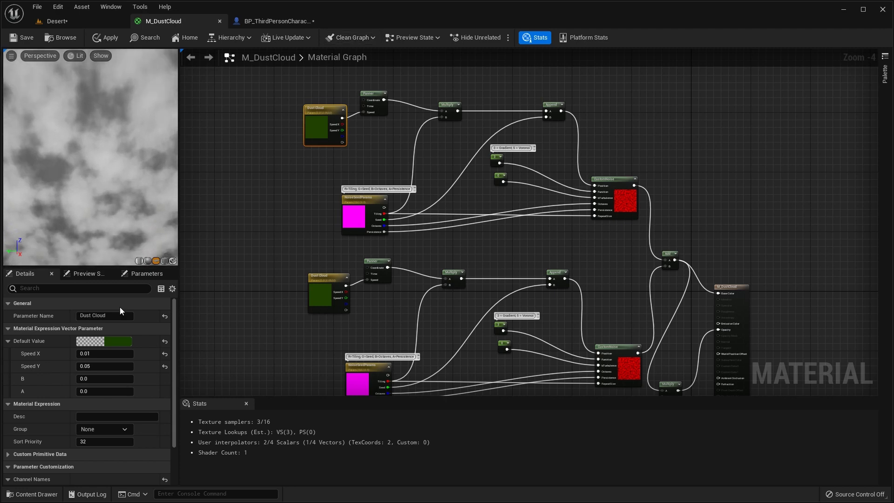
{"action": "left_click", "coordinate": [113, 316]}
{"action": "left_click", "coordinate": [113, 316]}
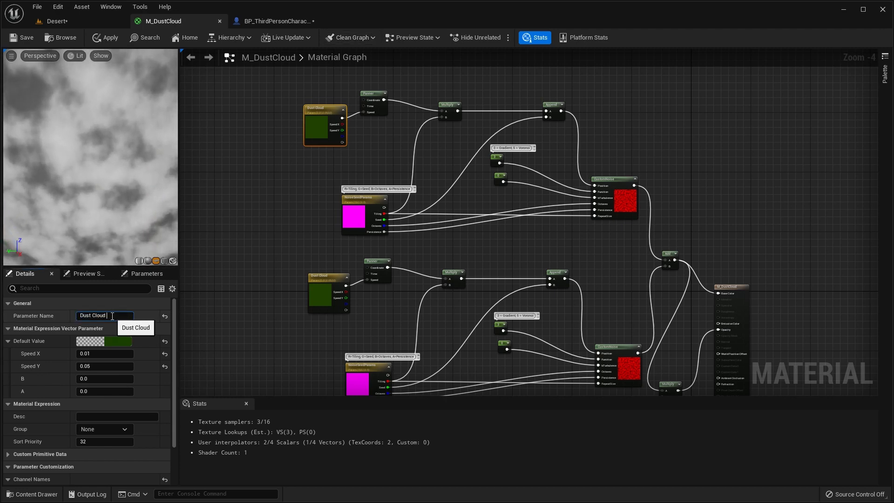
{"action": "type", "text": "1"}
{"action": "left_click", "coordinate": [328, 275]}
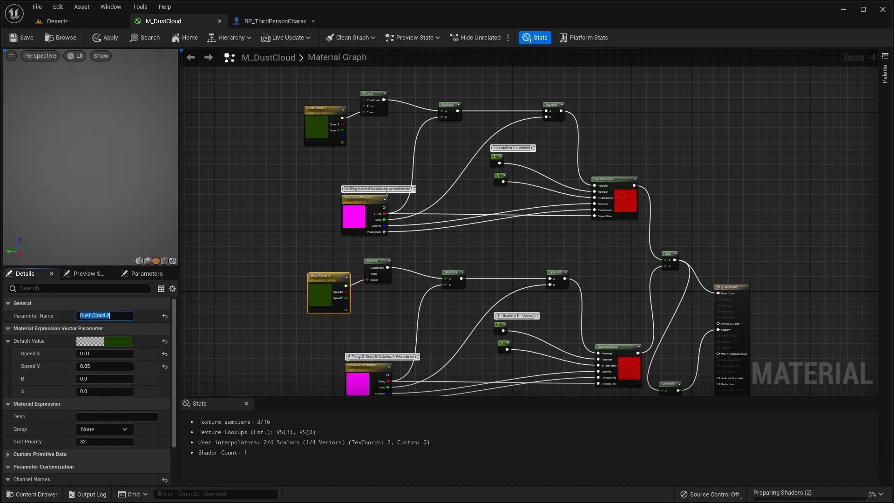
- Rename the upper noise seed parameter as NoiseSeedParams 1 and the lower one as NoiseSeedParams 2
{"action": "left_click", "coordinate": [367, 199]}
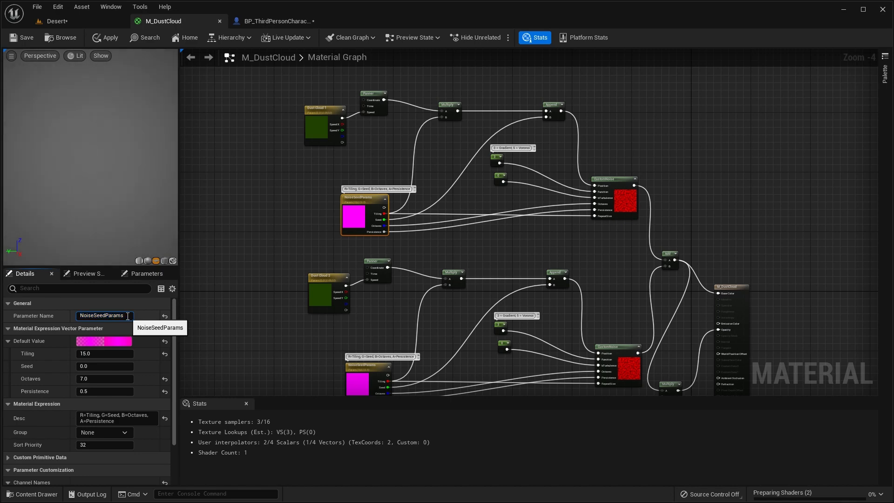
{"action": "type", "text": "1"}
{"action": "key", "text": "Return"}
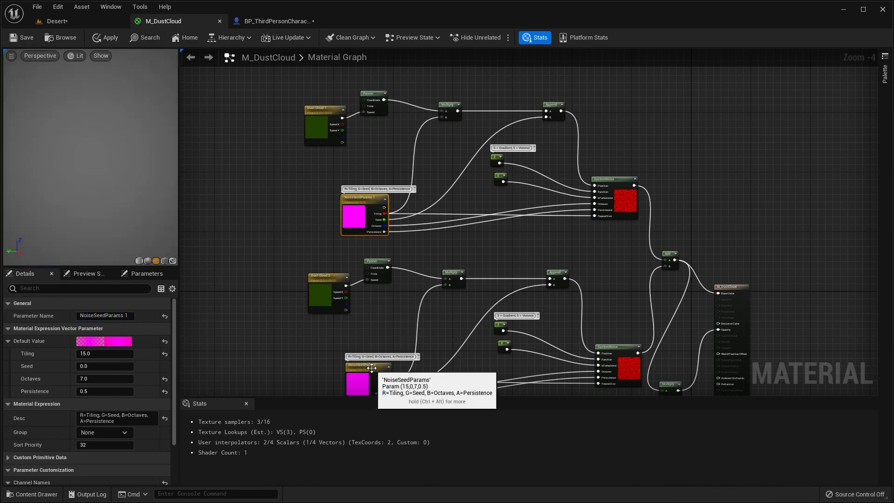
{"action": "type", "text": "2"}
{"action": "key", "text": "Return"}
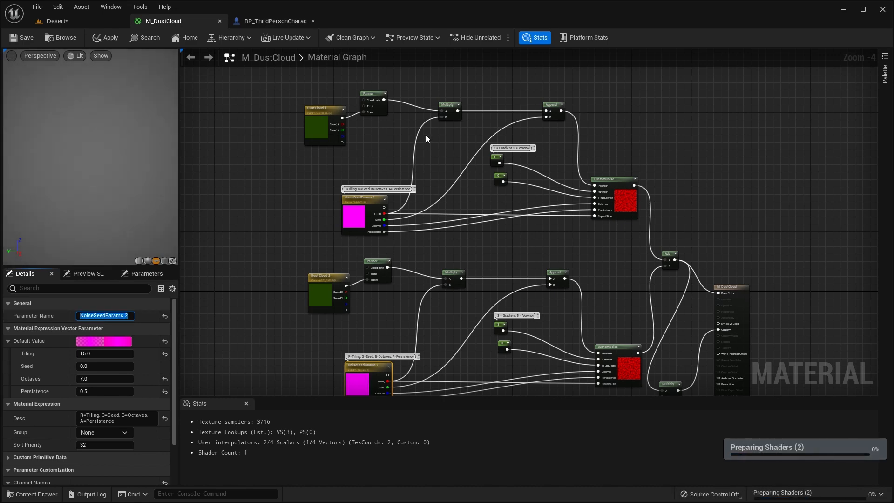
- Set the default Speed X of Dust Cloud 2 to 0.03 and its Speed Y to 0.1
{"action": "right_click_drag", "start_coordinate": [444, 152], "coordinate": [416, 41]}
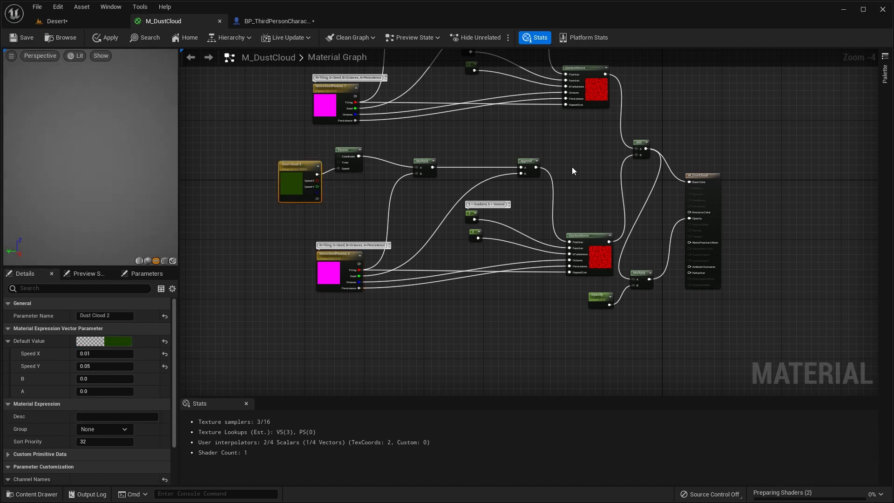
{"action": "right_click_drag", "start_coordinate": [575, 165], "coordinate": [523, 220]}
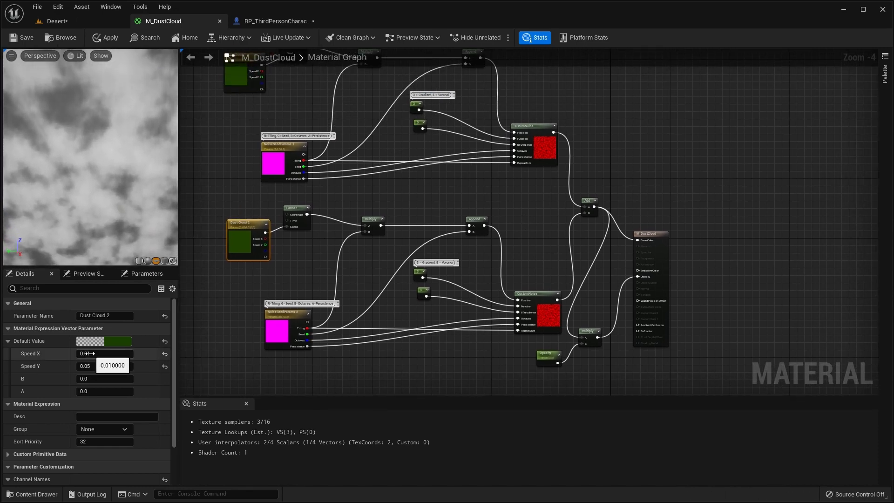
{"action": "left_click", "coordinate": [85, 354]}
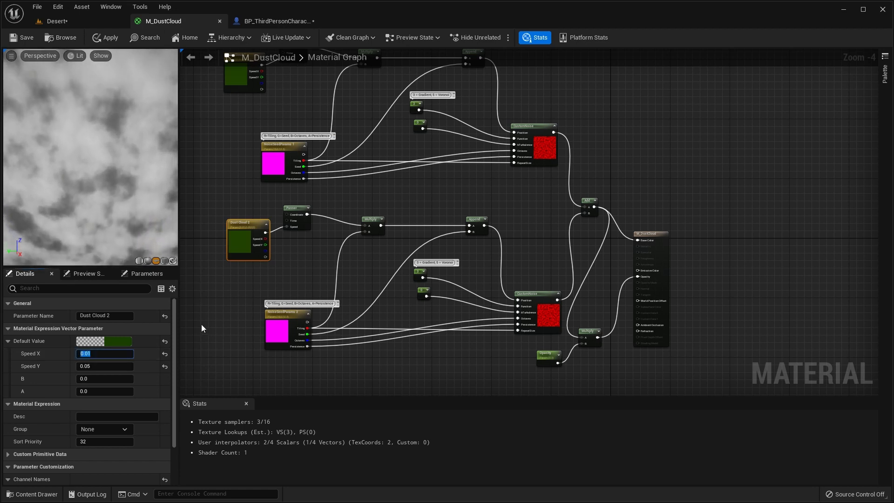
{"action": "type", "text": "0.03"}
{"action": "key", "text": "Return"}
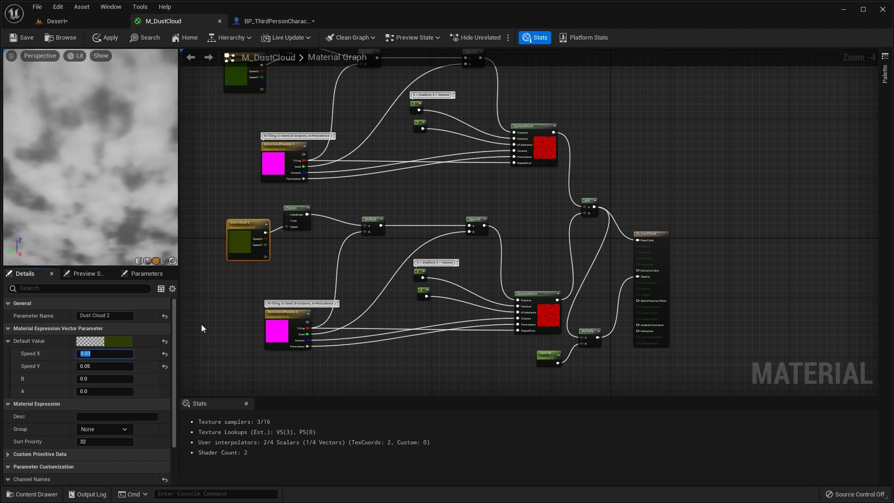
{"action": "left_click", "coordinate": [103, 367]}
{"action": "type", "text": ".1"}
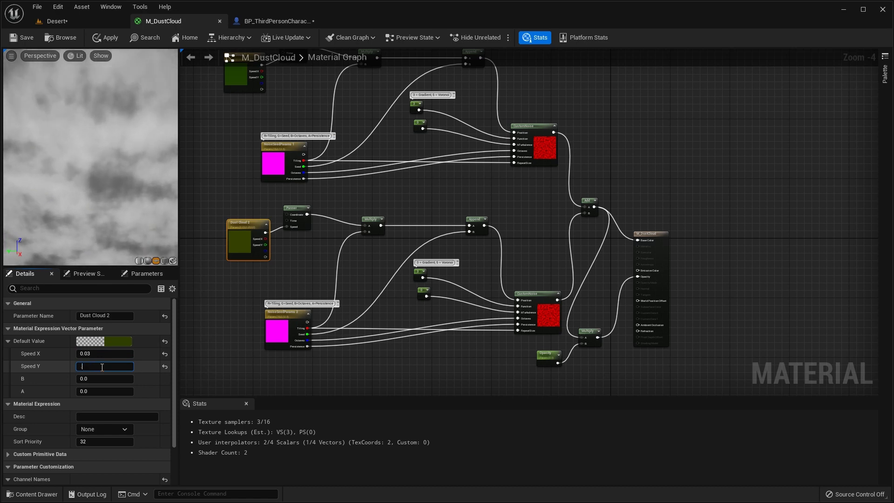
{"action": "key", "text": "Return"}
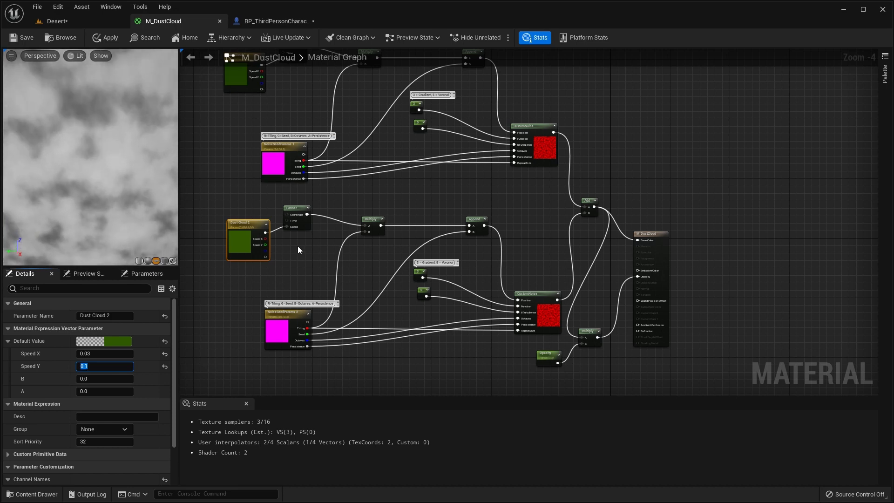
- Set the defaults of NoiseSeedParams 2 to Tiling 20, Seed 5 and Octaves 5
{"action": "right_click_drag", "start_coordinate": [288, 311], "coordinate": [271, 229]}
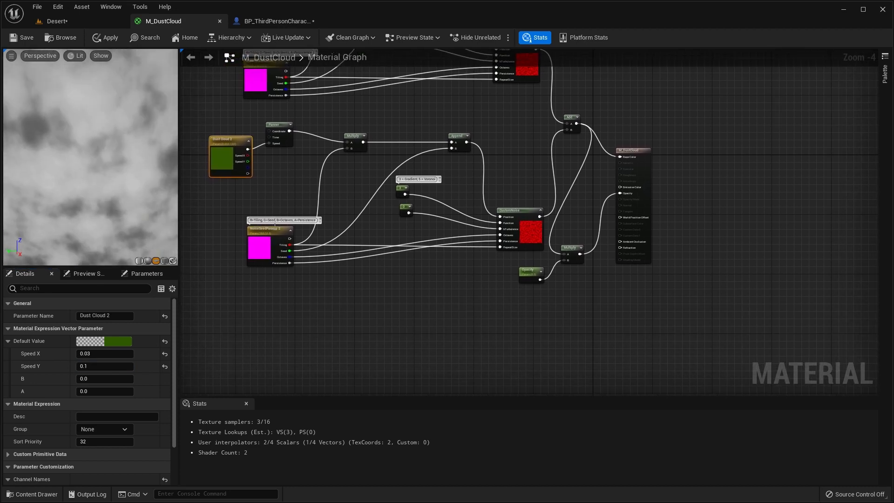
{"action": "left_click", "coordinate": [270, 229]}
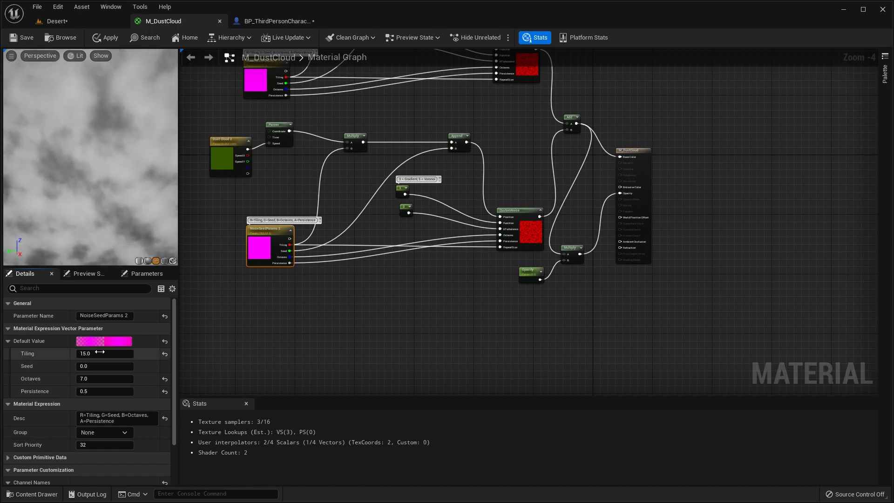
{"action": "left_click_drag", "start_coordinate": [89, 354], "coordinate": [121, 281]}
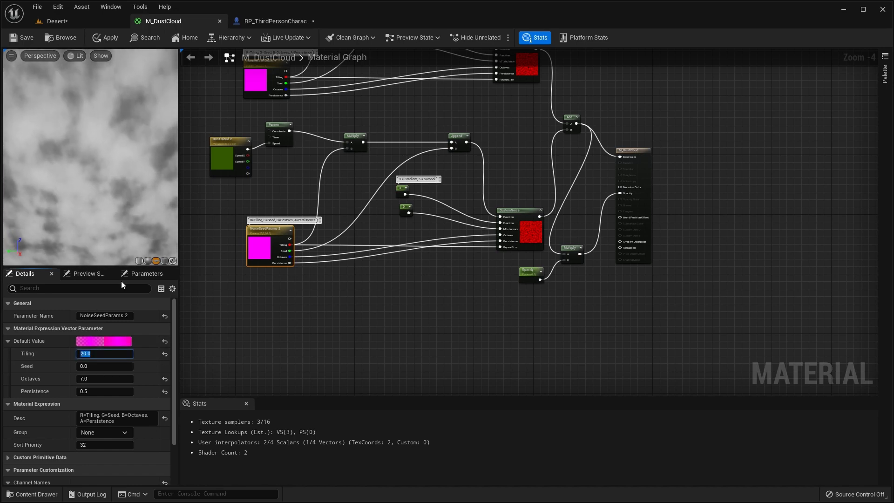
{"action": "left_click", "coordinate": [86, 366]}
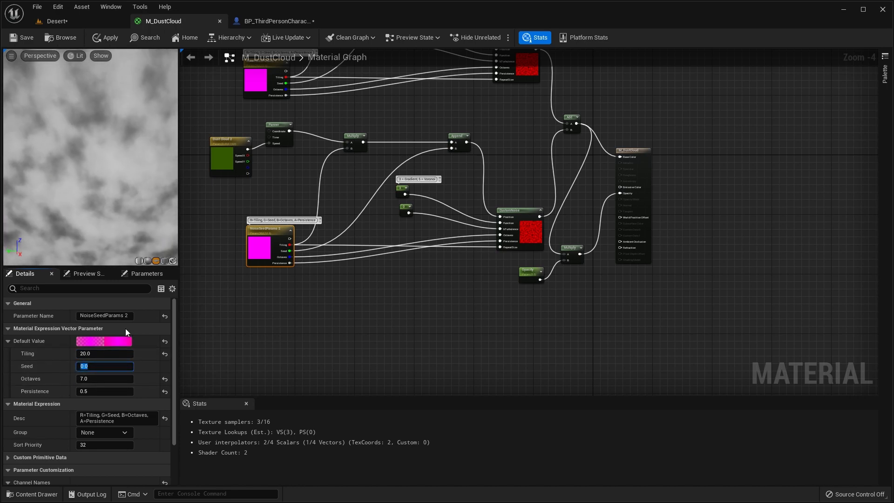
{"action": "type", "text": "5"}
{"action": "key", "text": "Return"}
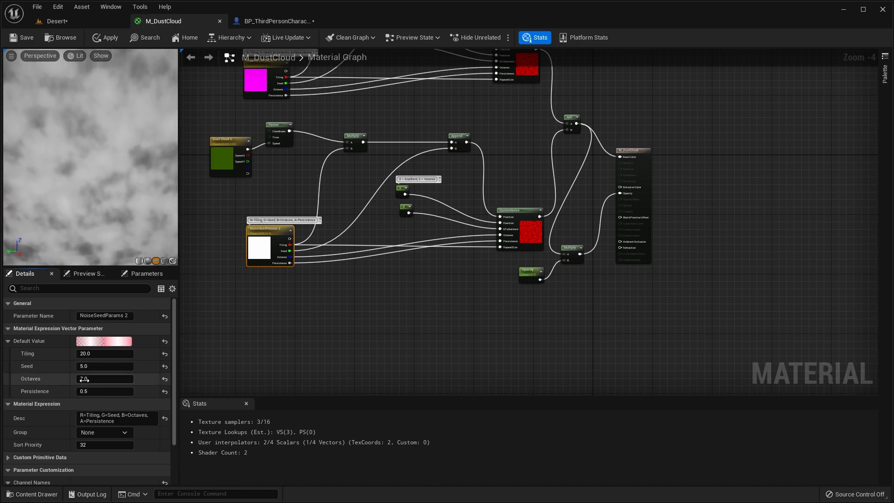
{"action": "key", "text": "Tab"}
{"action": "type", "text": "5"}
{"action": "key", "text": "Return"}
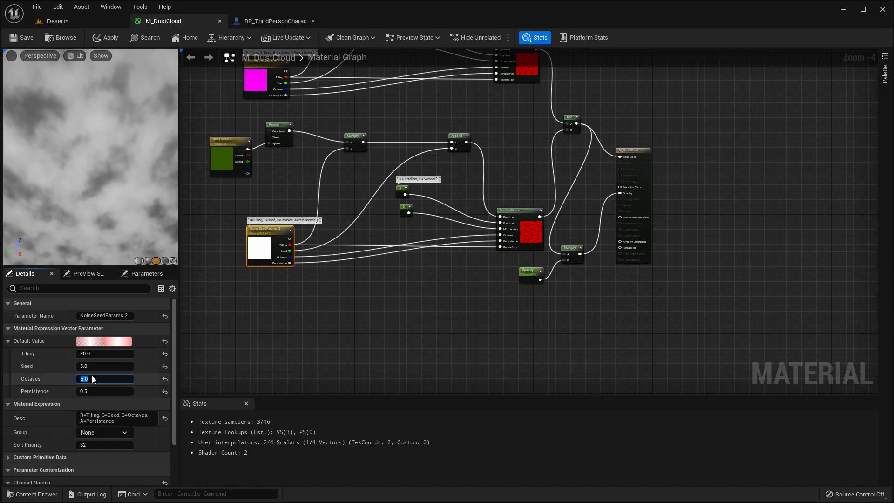
- Set the default Octaves of NoiseSeedParams 2 to 6 and save the M_DustCloud material
{"action": "type", "text": "3"}
{"action": "key", "text": "Return"}
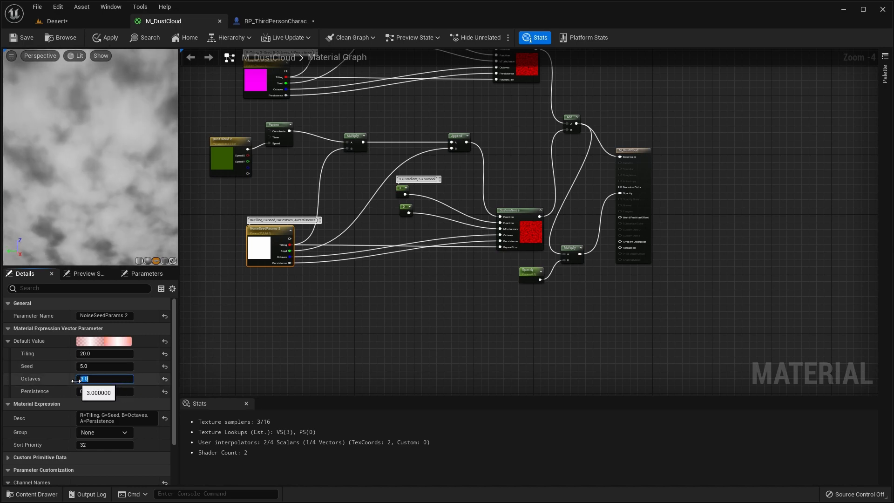
{"action": "left_click", "coordinate": [96, 380]}
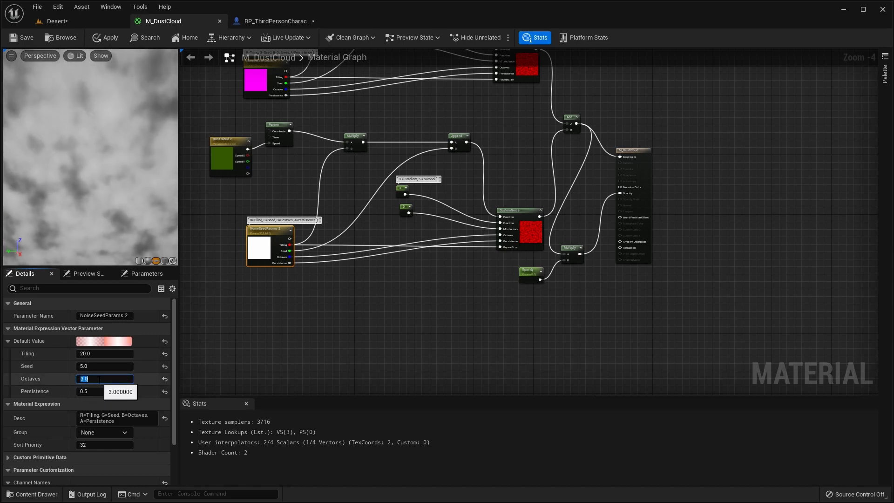
{"action": "left_click_drag", "start_coordinate": [96, 380], "coordinate": [39, 384]}
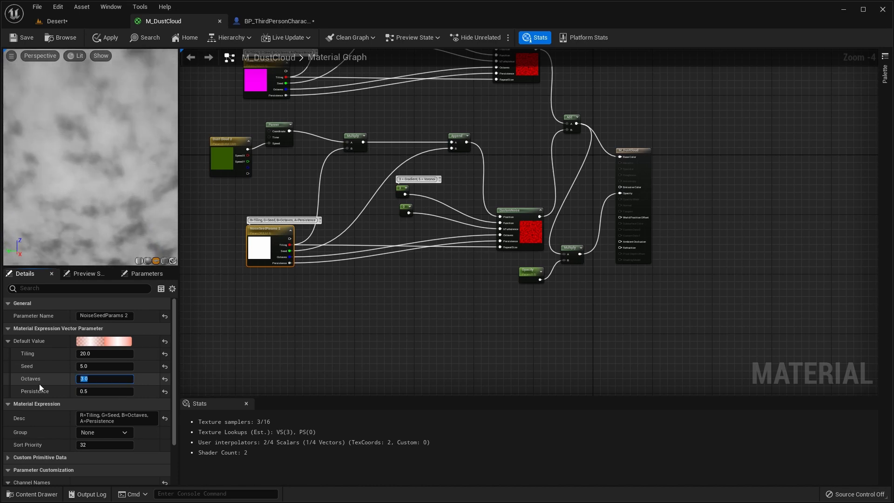
{"action": "type", "text": "6"}
{"action": "key", "text": "Return"}
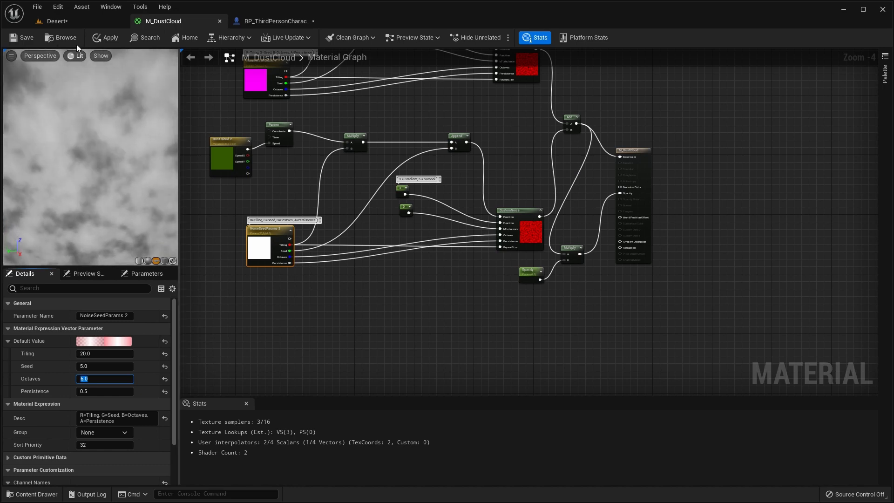
{"action": "left_click", "coordinate": [22, 39]}
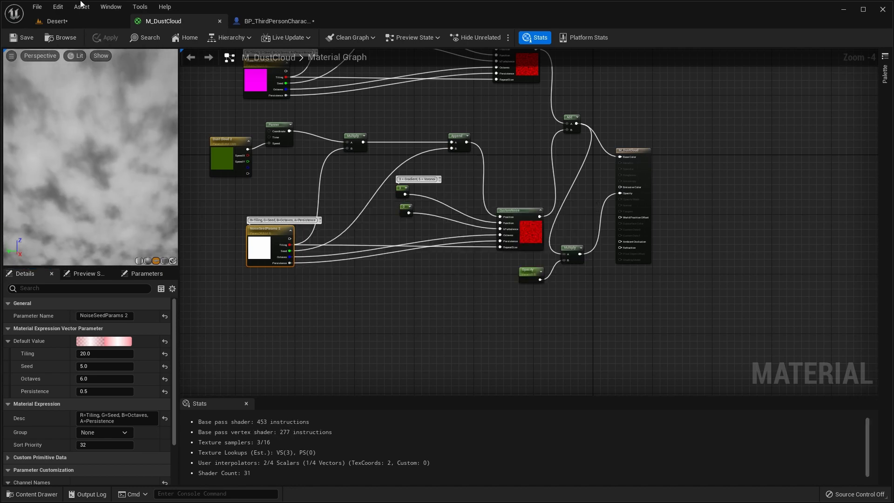
- Open M_DustCloud_Inst from the Materials folder and arrange its enlarged window beside the Desert level viewport
{"action": "left_click", "coordinate": [77, 21]}
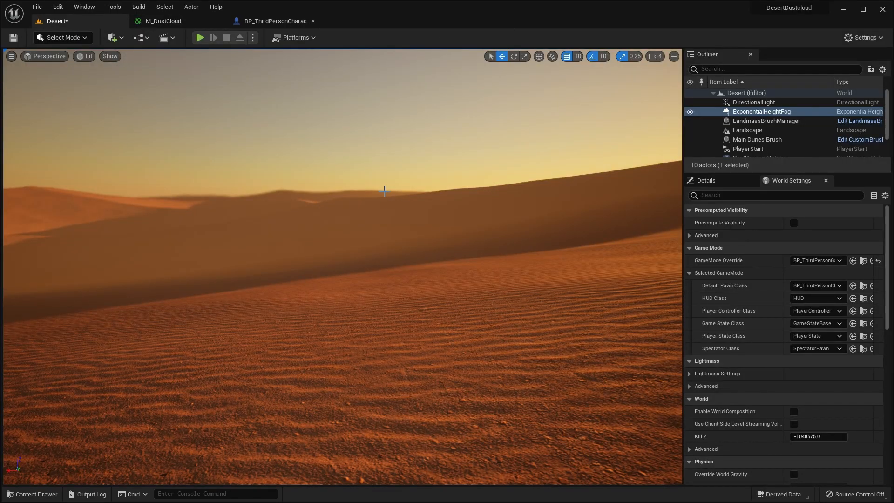
{"action": "key", "text": "ctrl+space"}
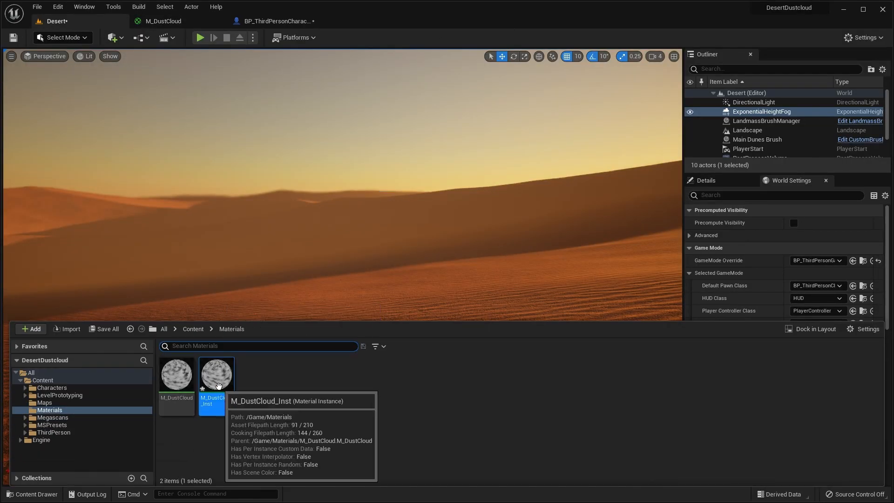
{"action": "double_click", "coordinate": [217, 384]}
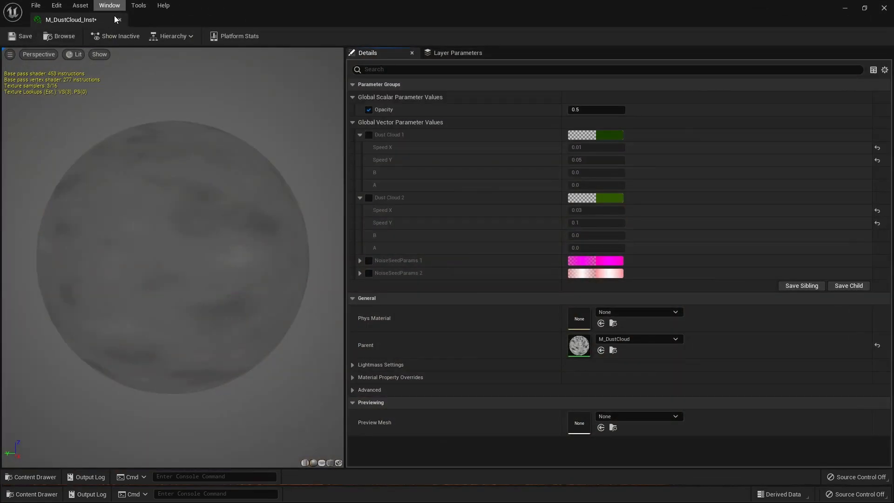
{"action": "left_click_drag", "start_coordinate": [98, 19], "coordinate": [587, 37]}
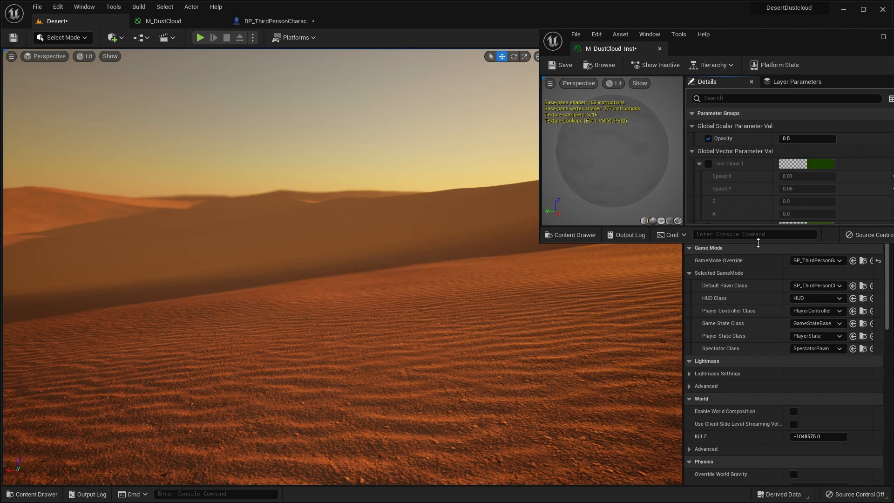
{"action": "left_click_drag", "start_coordinate": [758, 242], "coordinate": [761, 421]}
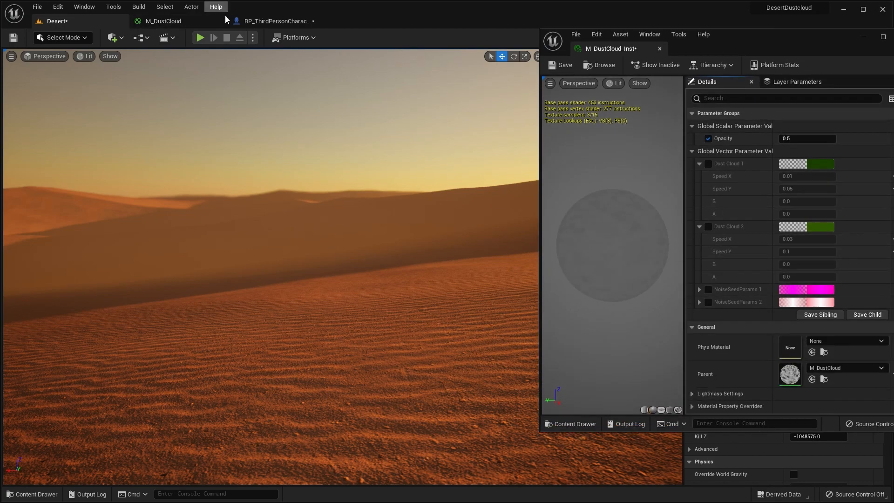
- Play-test the Desert level, set the Opacity of M_DustCloud_Inst to 0.2, and end the play session
{"action": "left_click", "coordinate": [198, 40]}
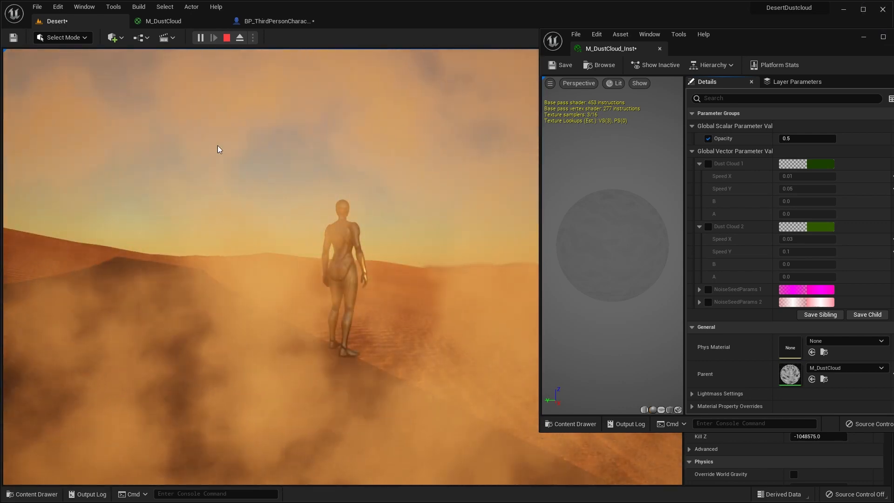
{"action": "left_click", "coordinate": [352, 195]}
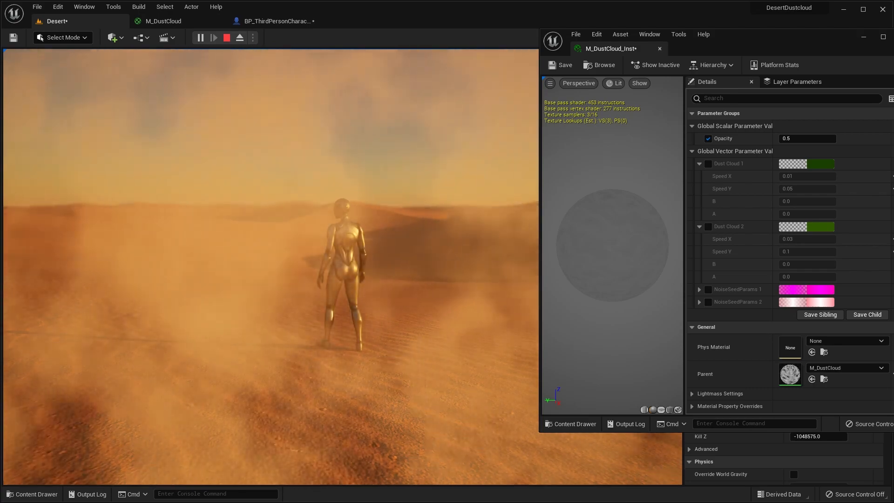
{"action": "key", "text": "shift+F1"}
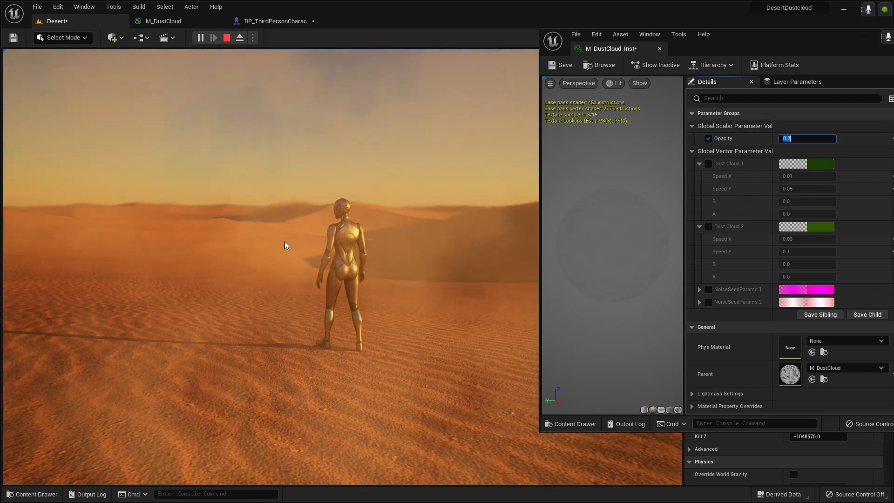
{"action": "left_click", "coordinate": [409, 240]}
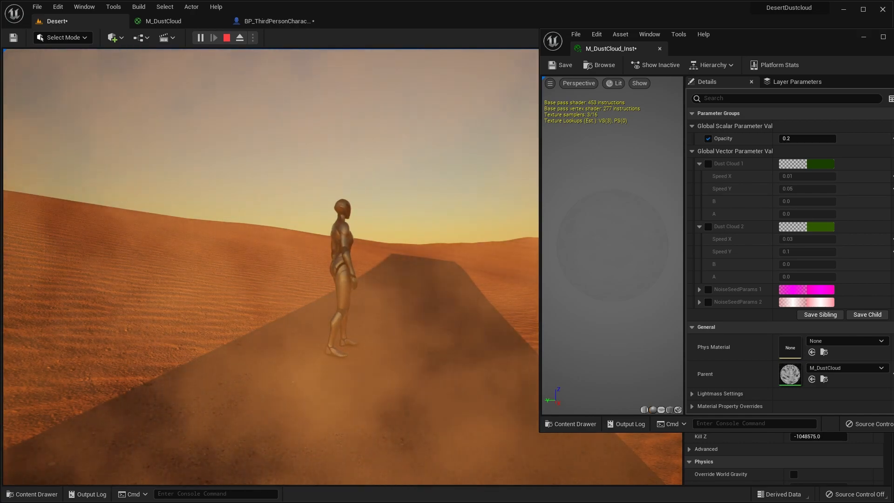
{"action": "key", "text": "Escape"}
- Bring up the M_DustCloud material graph and dock the instance window as a narrow strip beside it
{"action": "left_click", "coordinate": [163, 21]}
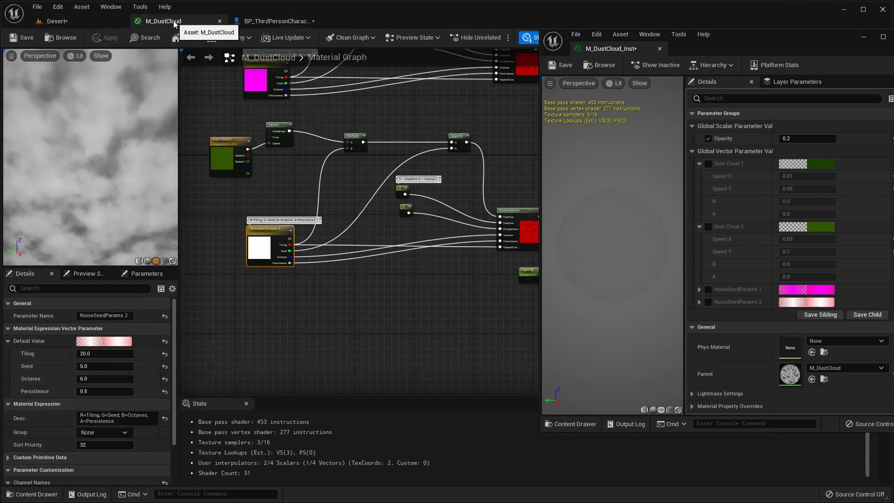
{"action": "left_click_drag", "start_coordinate": [776, 37], "coordinate": [893, 46]}
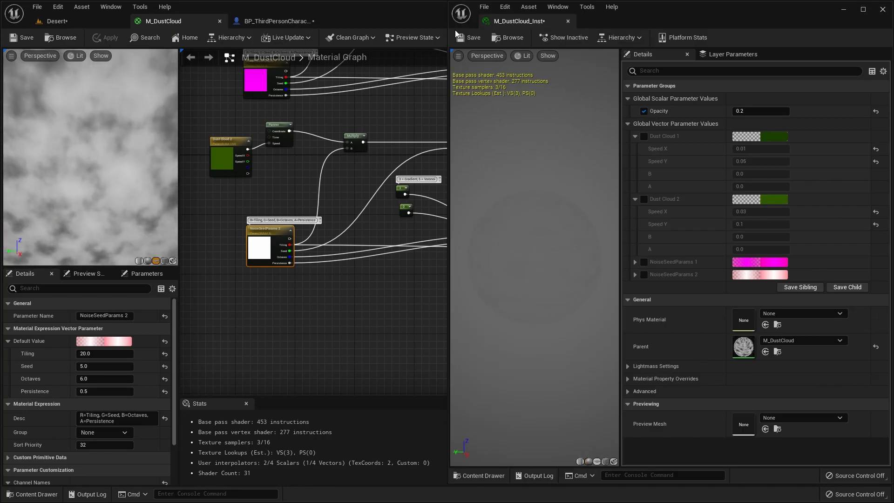
{"action": "left_click_drag", "start_coordinate": [447, 68], "coordinate": [709, 82]}
- Disconnect the Opacity parameter from the Multiply node that drives the material's opacity, and move the parameter away from it
{"action": "right_click_drag", "start_coordinate": [519, 157], "coordinate": [413, 74]}
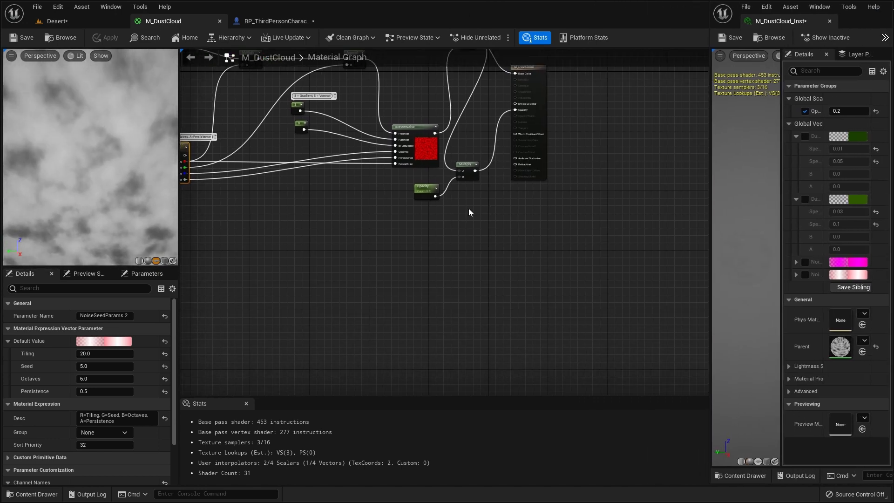
{"action": "right_click_drag", "start_coordinate": [468, 212], "coordinate": [409, 229]}
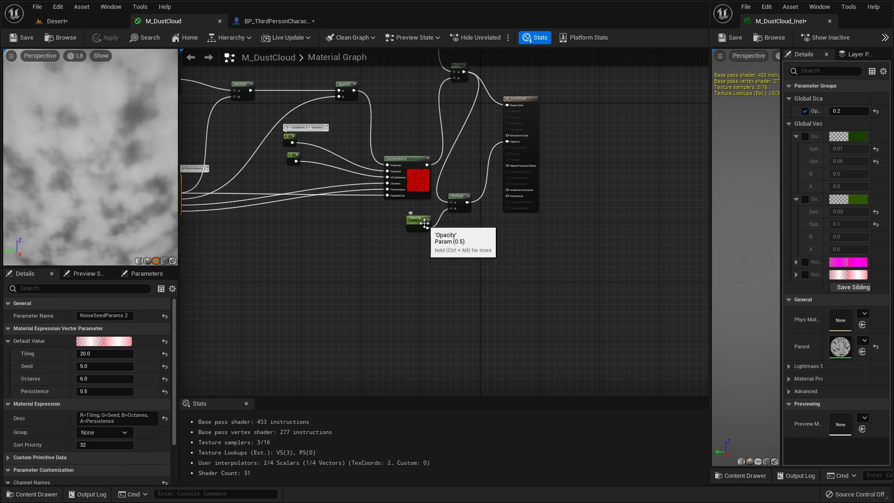
{"action": "right_click_drag", "start_coordinate": [442, 267], "coordinate": [506, 277]}
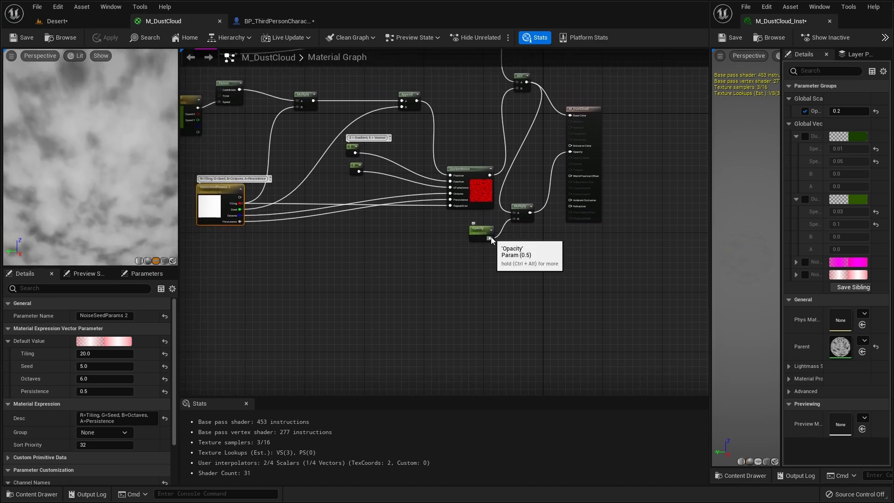
{"action": "scroll", "coordinate": [491, 240], "scroll_direction": "up", "scroll_amount": 3}
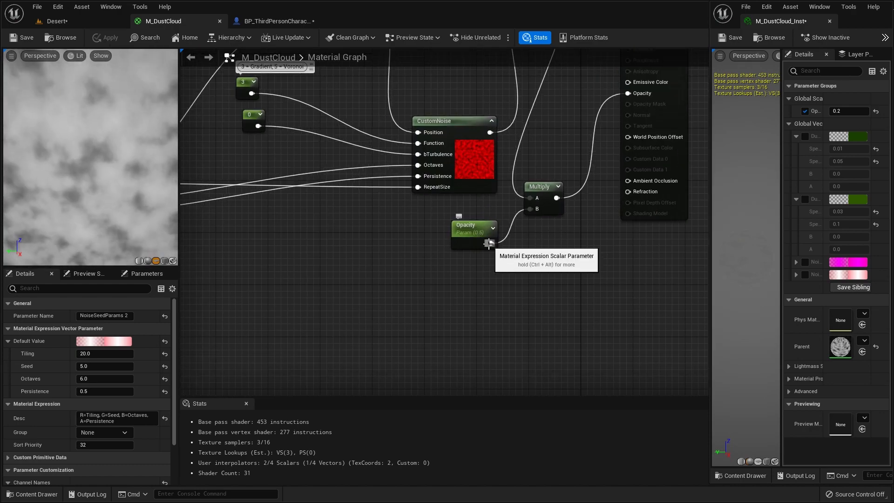
{"action": "left_click", "coordinate": [490, 243], "text": "alt"}
{"action": "left_click_drag", "start_coordinate": [480, 226], "coordinate": [294, 283]}
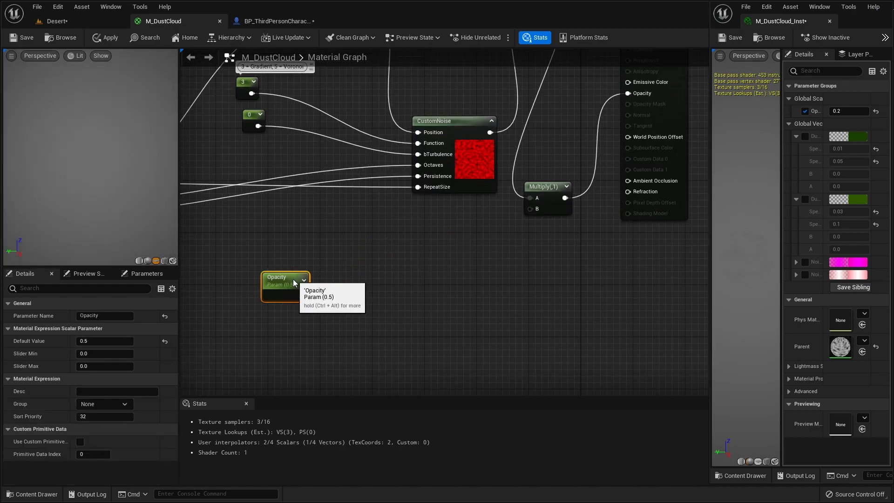
- Add a Depth Fade node and connect the Opacity parameter to its Opacity input
{"action": "right_click", "coordinate": [391, 277]}
{"action": "type", "text": "depth"}
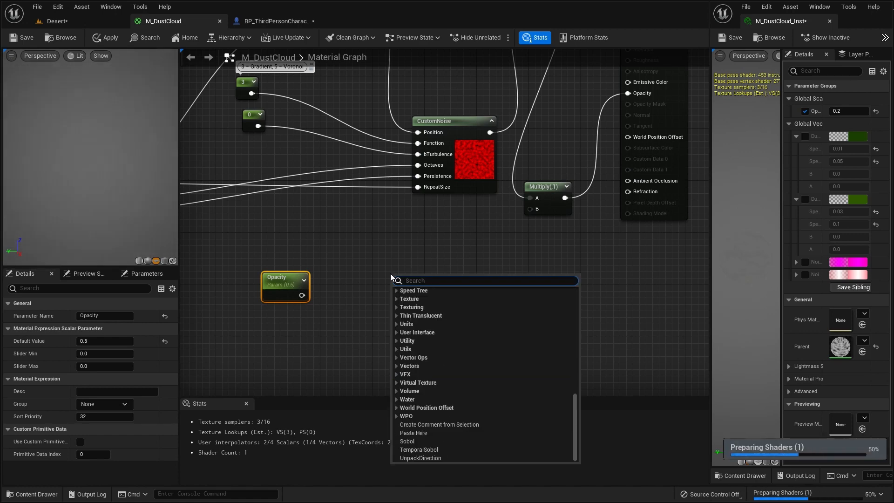
{"action": "type", "text": " fade"}
{"action": "left_click", "coordinate": [427, 299]}
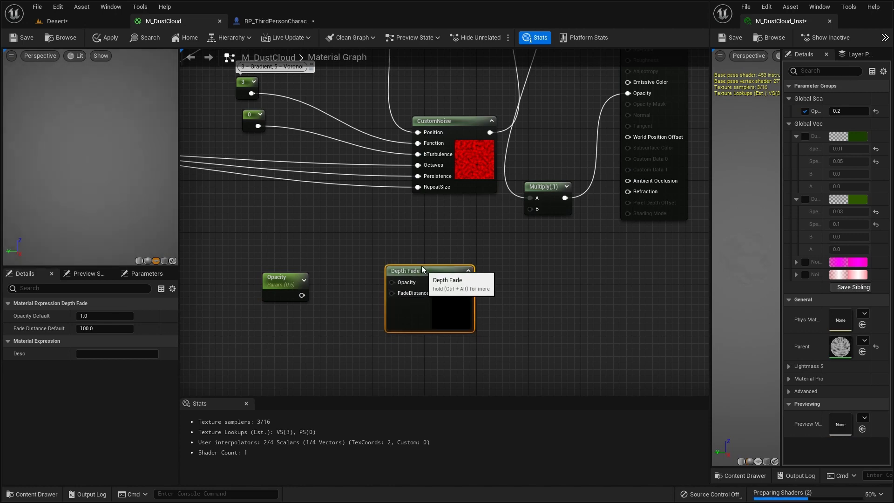
{"action": "left_click_drag", "start_coordinate": [423, 271], "coordinate": [418, 255]}
{"action": "left_click_drag", "start_coordinate": [269, 273], "coordinate": [385, 263]}
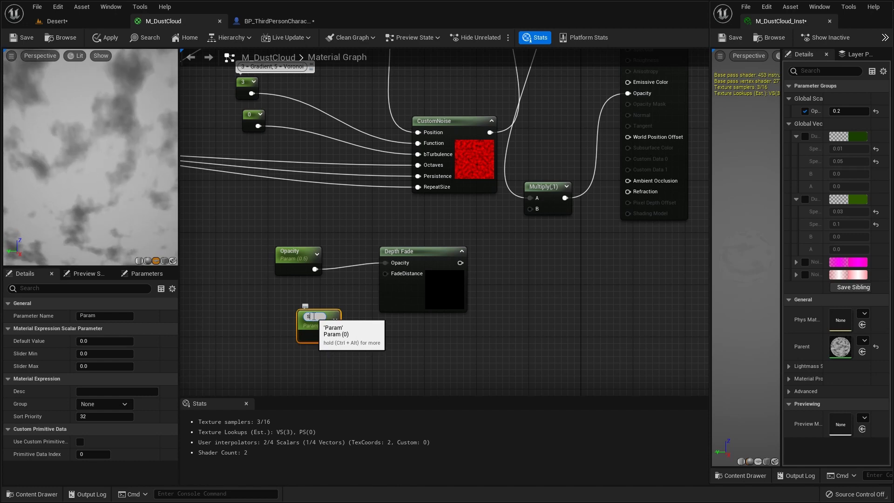
- Connect a Fade Distance scalar parameter to Depth Fade's FadeDistance, feed Depth Fade into the opacity Multiply's B input, and save the material
{"action": "left_click_drag", "start_coordinate": [314, 316], "coordinate": [290, 321]}
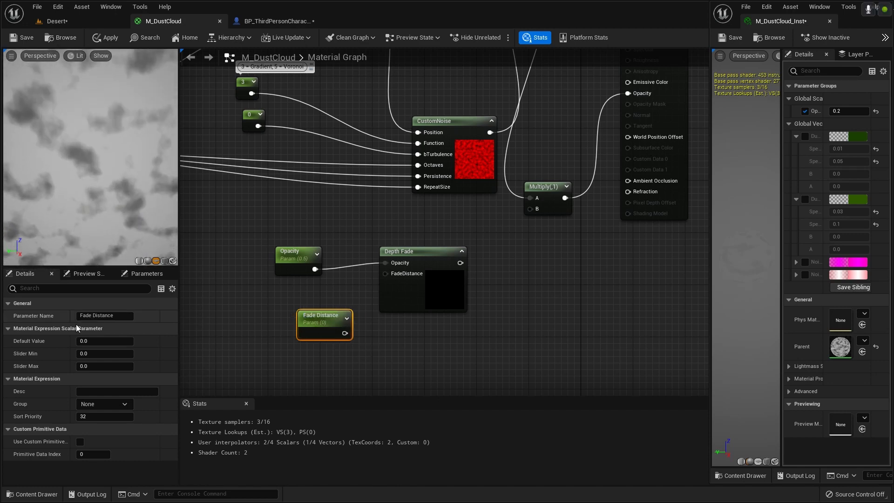
{"action": "left_click_drag", "start_coordinate": [329, 325], "coordinate": [342, 312]}
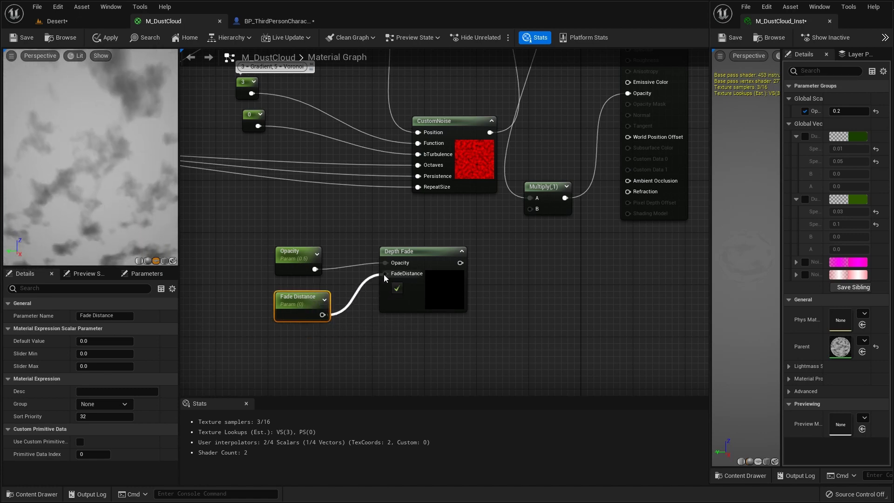
{"action": "left_click_drag", "start_coordinate": [385, 278], "coordinate": [385, 275]}
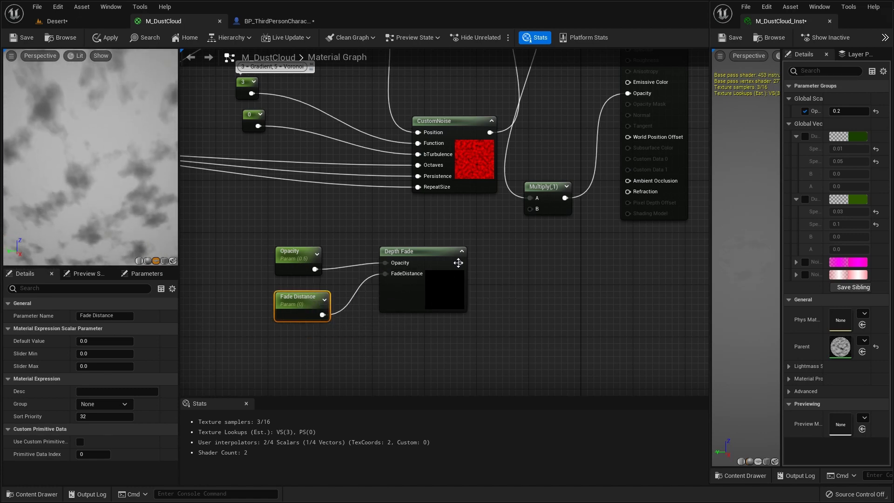
{"action": "left_click_drag", "start_coordinate": [460, 262], "coordinate": [532, 210]}
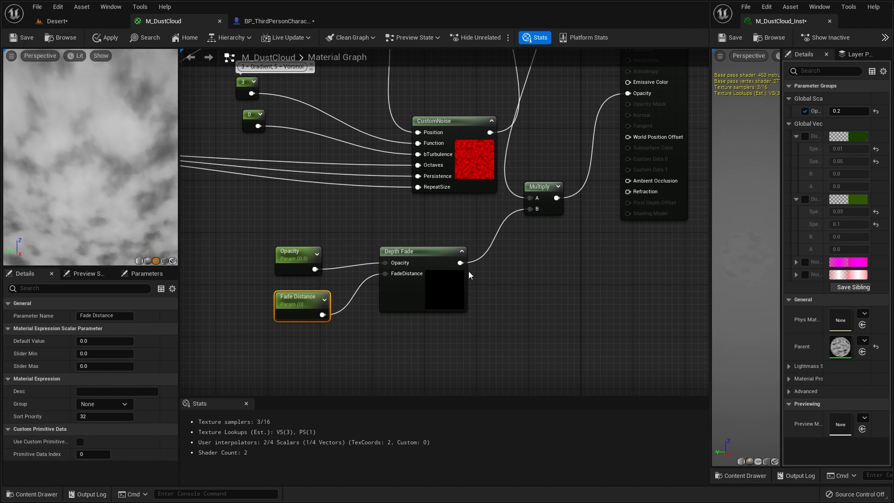
{"action": "left_click", "coordinate": [22, 38]}
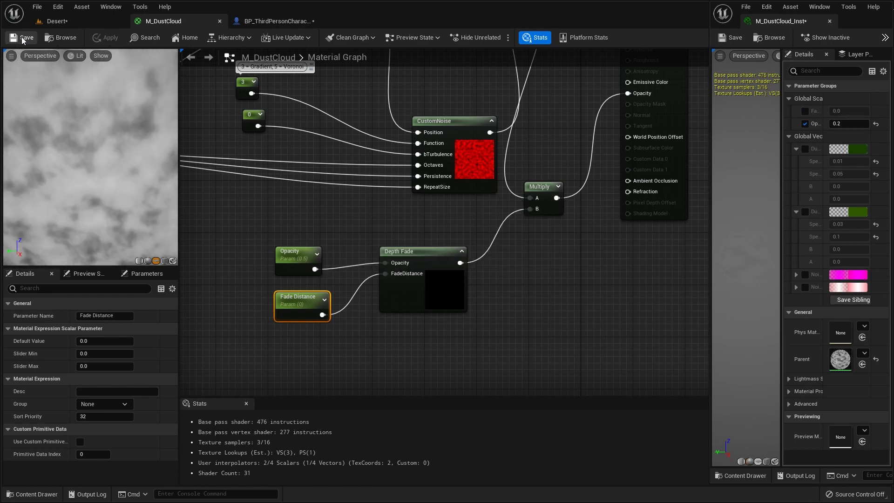
- Play the Desert level, enable the Fade Distance override in M_DustCloud_Inst and set it to 10000
{"action": "left_click", "coordinate": [56, 20]}
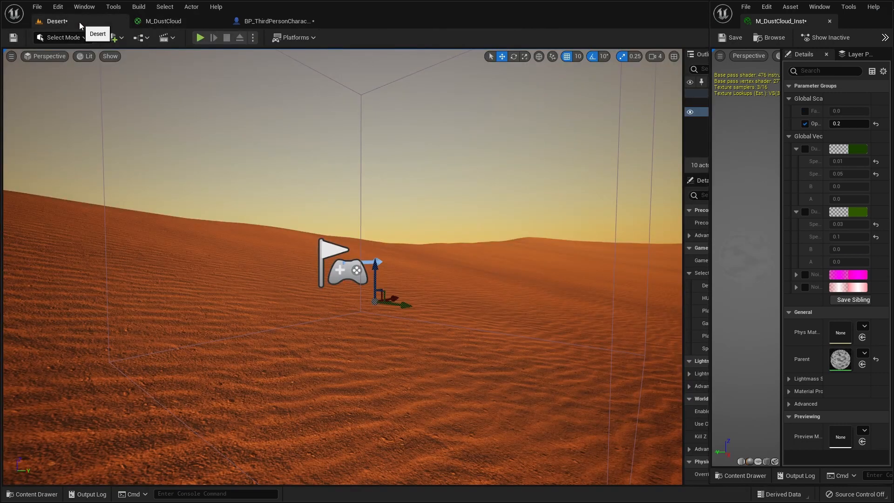
{"action": "key", "text": "alt+p"}
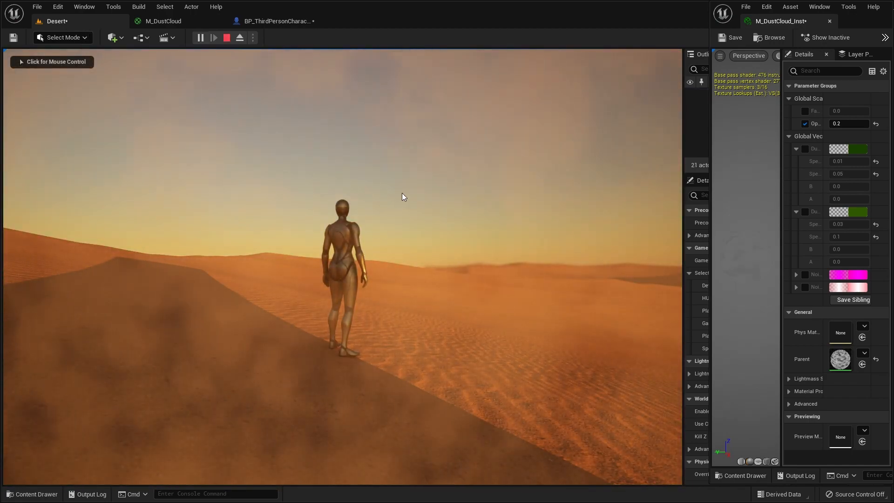
{"action": "left_click_drag", "start_coordinate": [779, 198], "coordinate": [737, 196]}
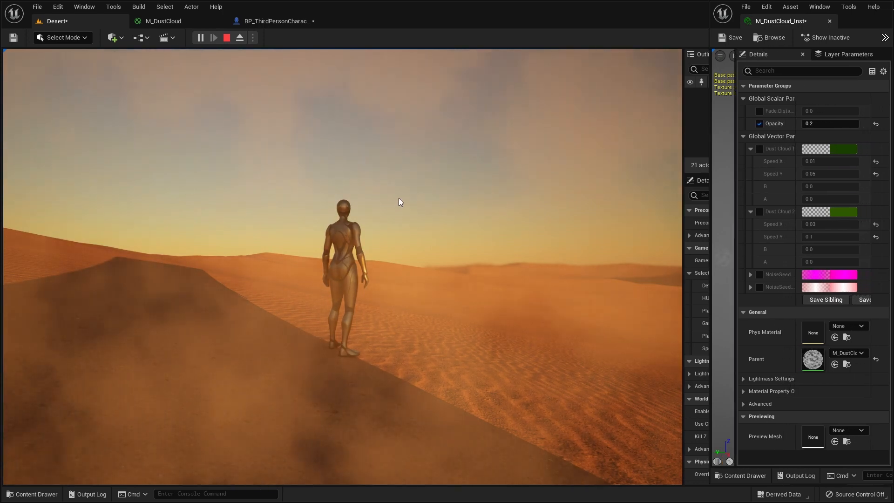
{"action": "left_click", "coordinate": [760, 112]}
{"action": "left_click", "coordinate": [811, 110]}
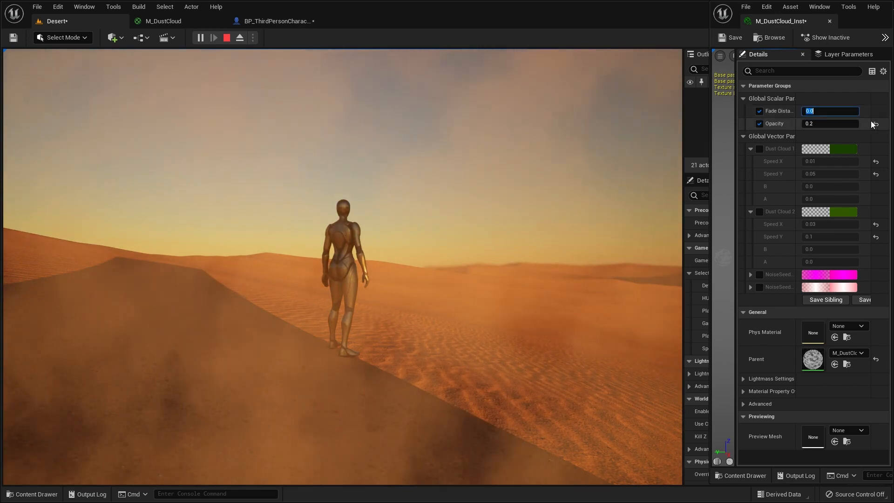
{"action": "type", "text": "10000"}
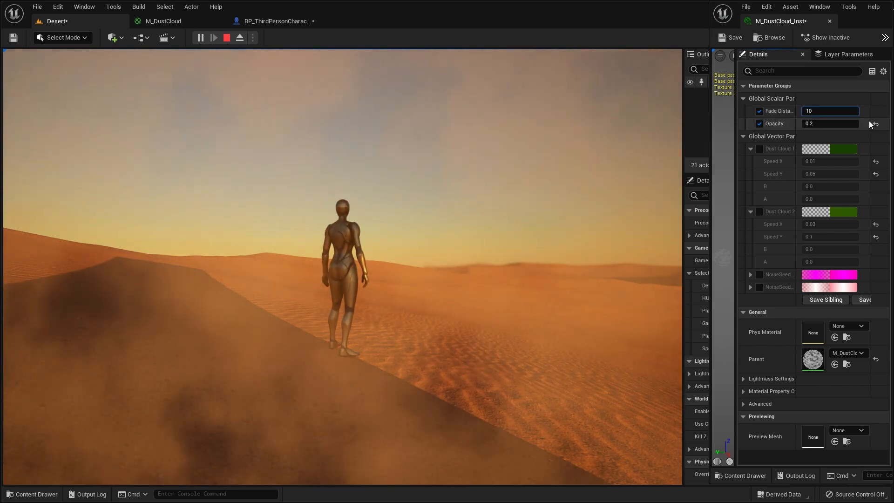
{"action": "key", "text": "Return"}
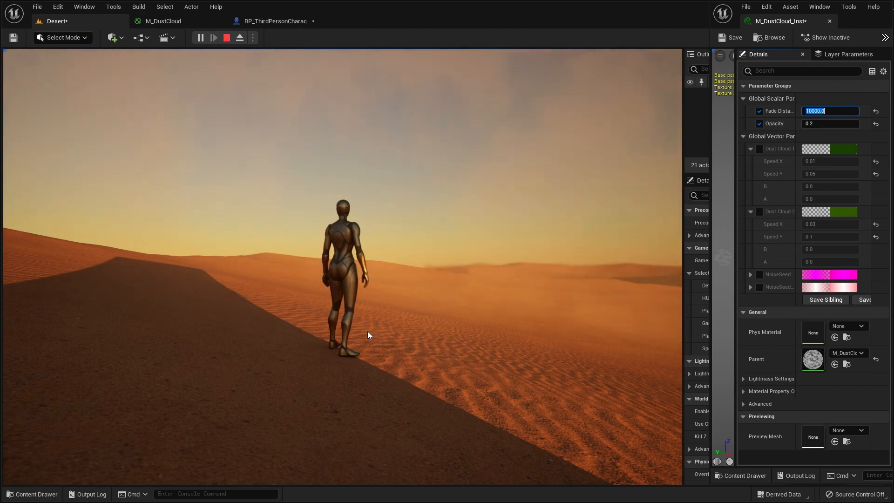
- Enable the Dust Cloud 2 override in M_DustCloud_Inst, set Speed X to -0.02 and Speed Y to -0.08, and check the dust in the running level
{"action": "left_click", "coordinate": [431, 275]}
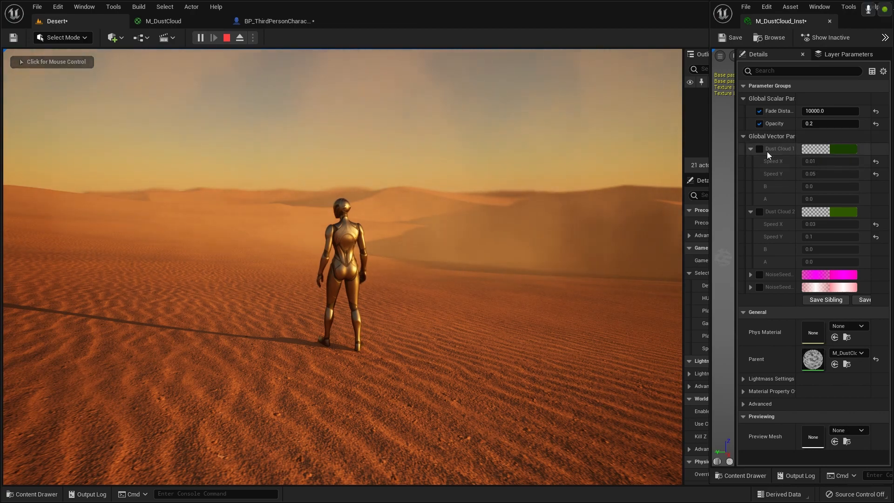
{"action": "left_click", "coordinate": [760, 212]}
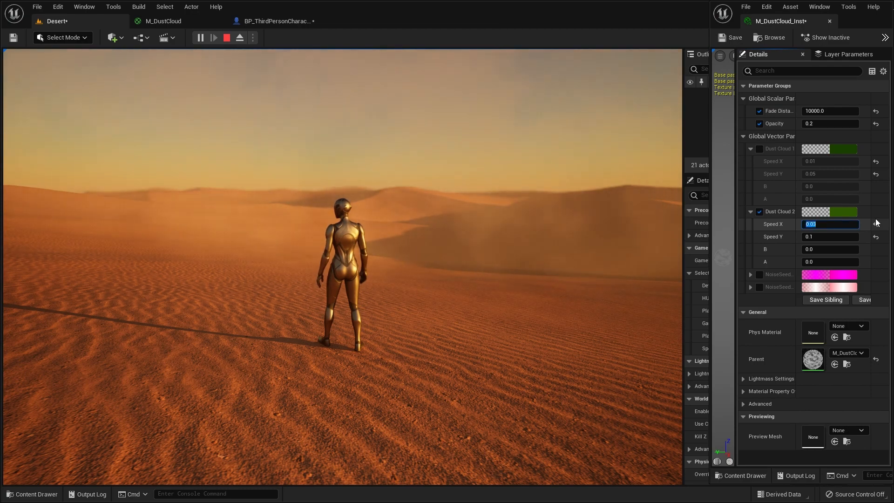
{"action": "type", "text": "."}
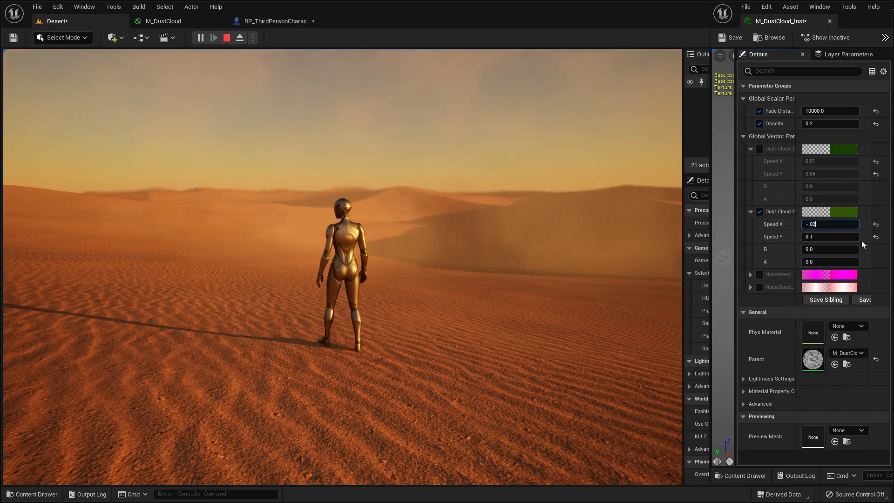
{"action": "left_click", "coordinate": [819, 237]}
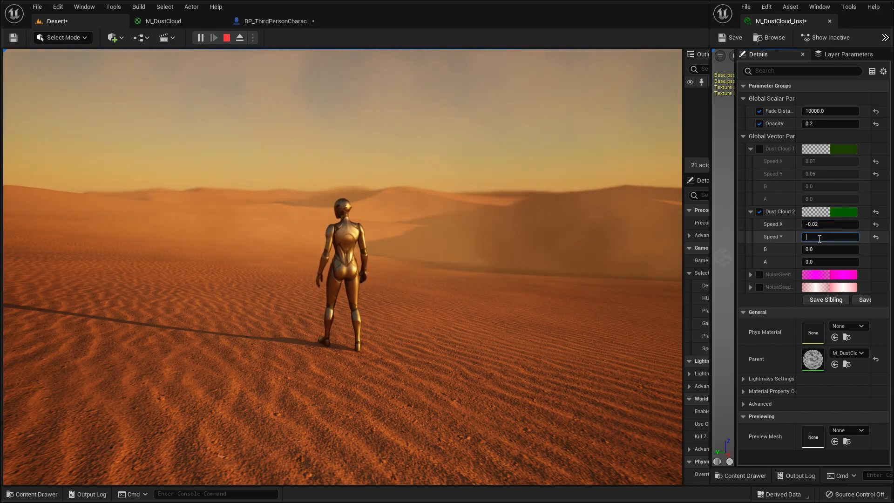
{"action": "type", "text": "-.0"}
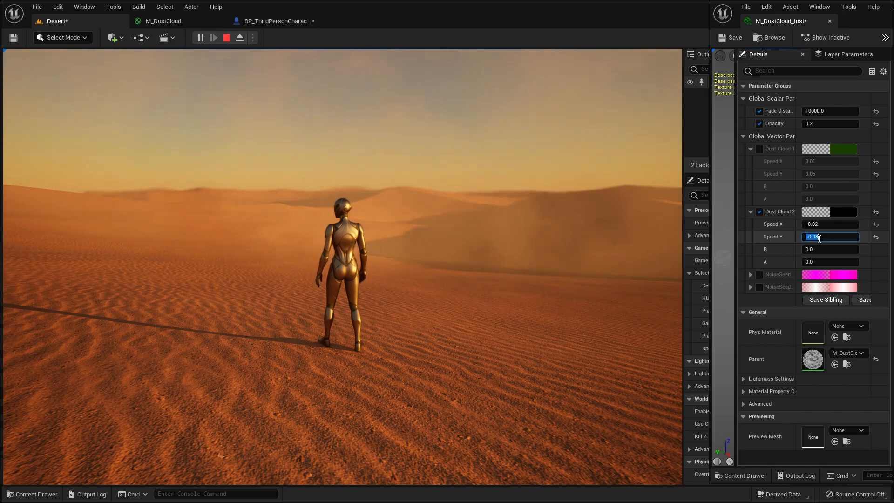
{"action": "left_click", "coordinate": [518, 248]}
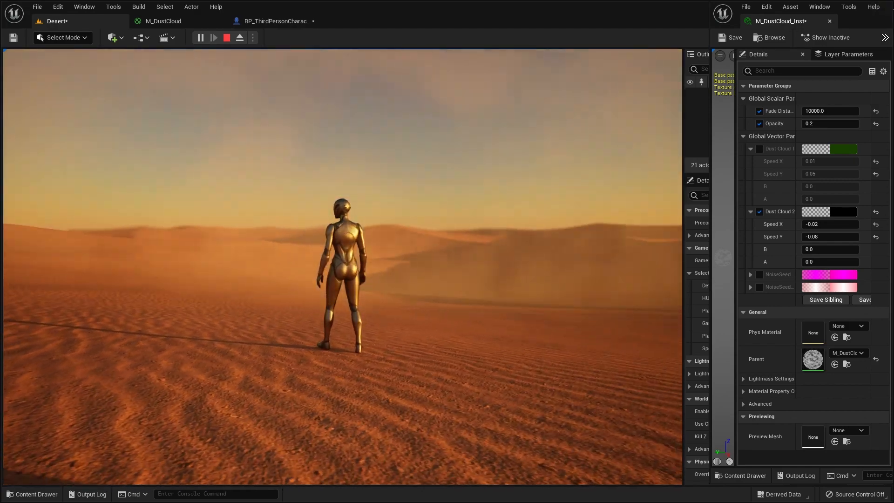
- Set Dust Cloud 2's Speed X to 0.03 and Speed Y to 0.1 in the material instance
{"action": "key", "text": "alt+Tab"}
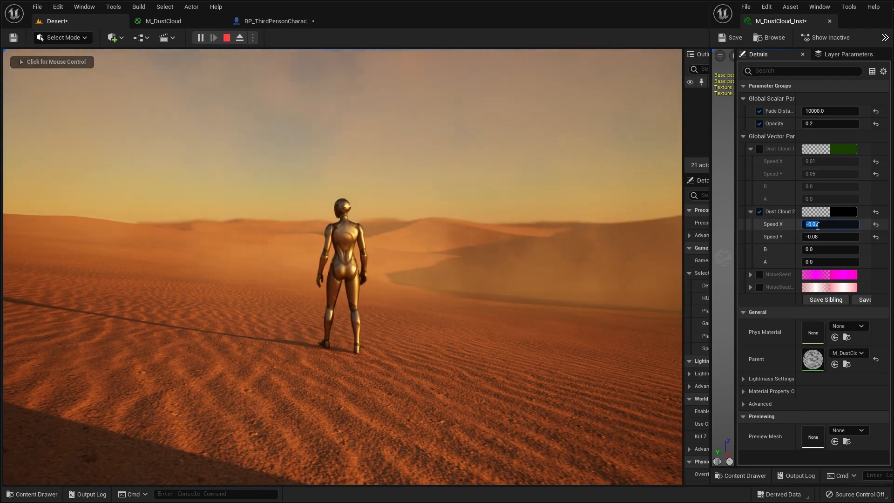
{"action": "type", "text": "0.03"}
{"action": "key", "text": "Return"}
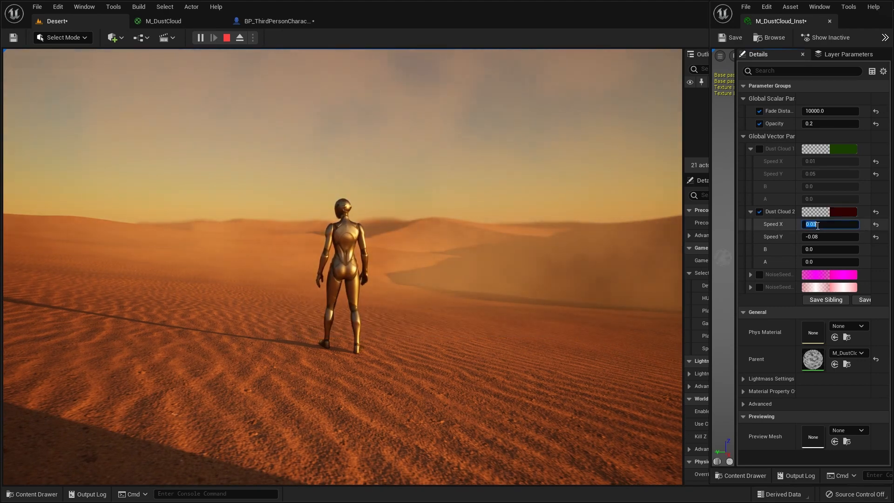
{"action": "left_click", "coordinate": [817, 237]}
{"action": "key", "text": "BackSpace"}
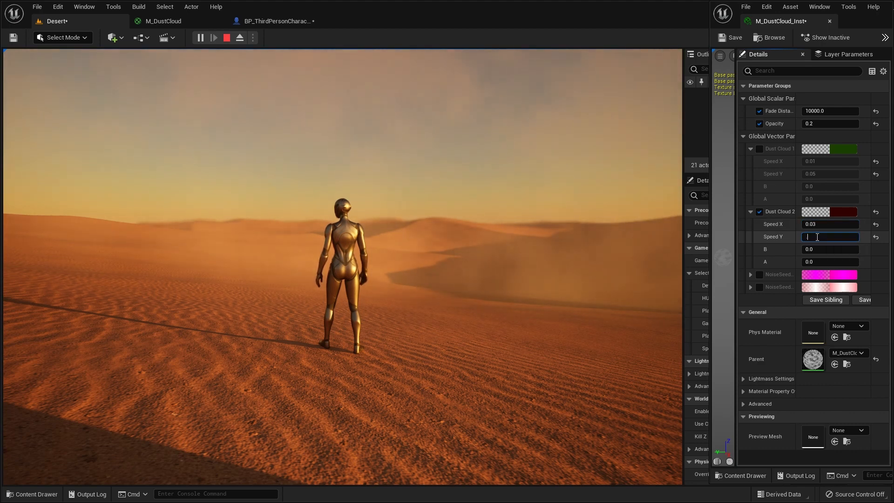
{"action": "type", "text": "0.1"}
{"action": "key", "text": "Return"}
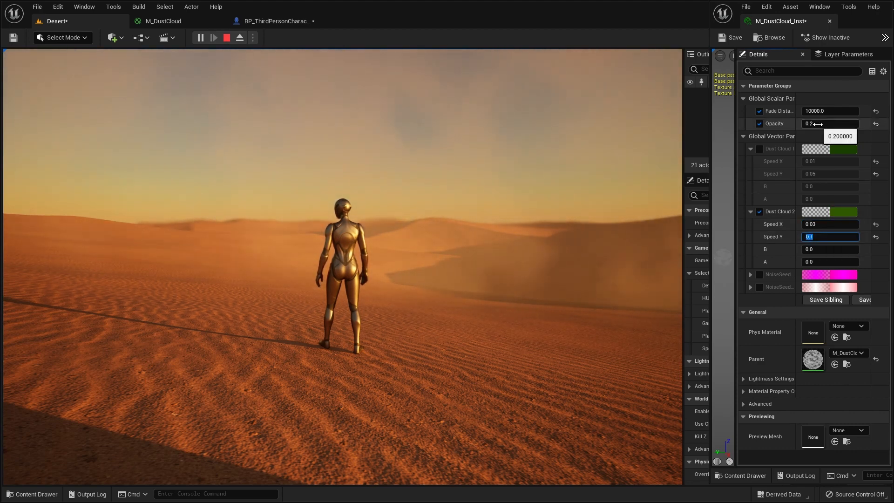
- Set the dust Opacity to 0.3 and walk the character through the desert to check the clouds
{"action": "type", "text": "0.3"}
{"action": "key", "text": "Return"}
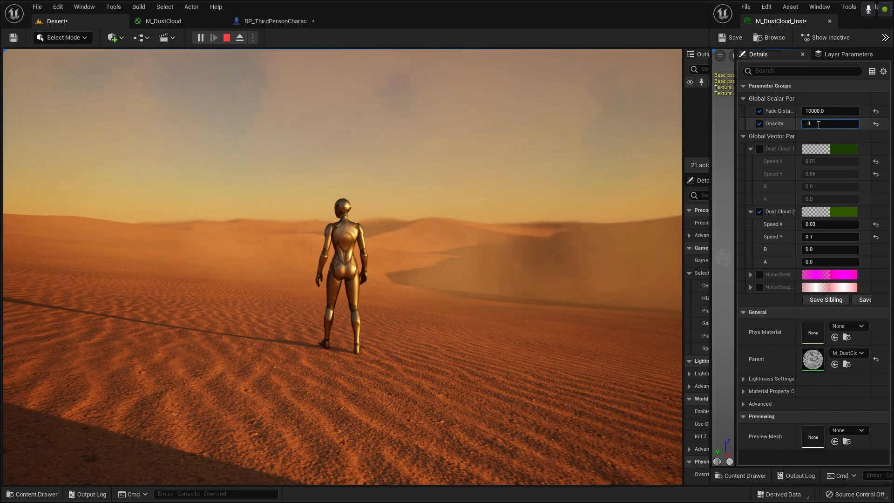
{"action": "left_click", "coordinate": [513, 225]}
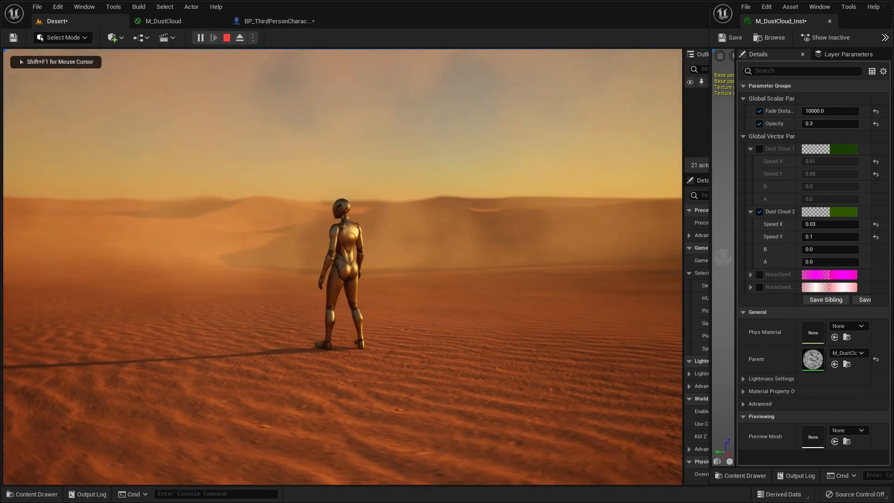
{"action": "key", "text": "w"}
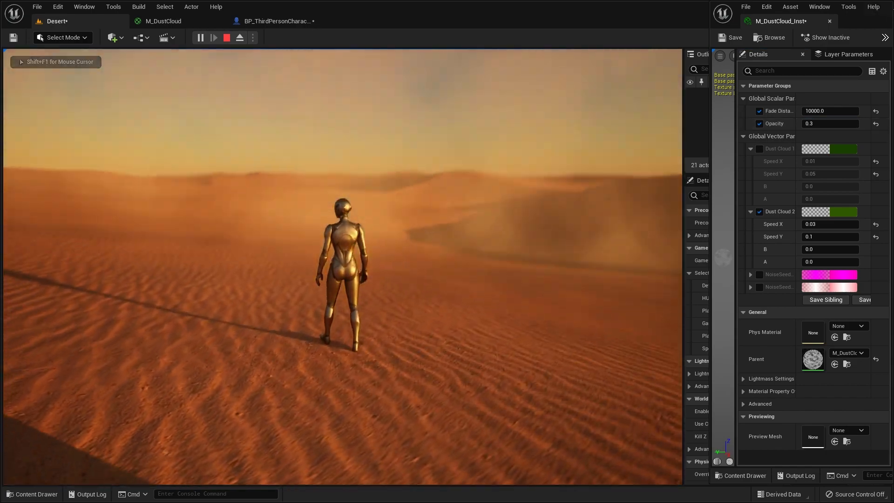
{"action": "key", "text": "w"}
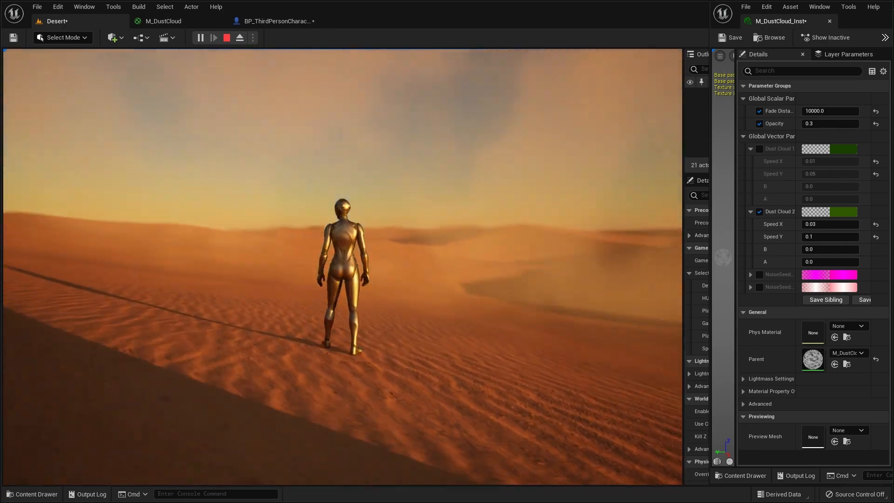